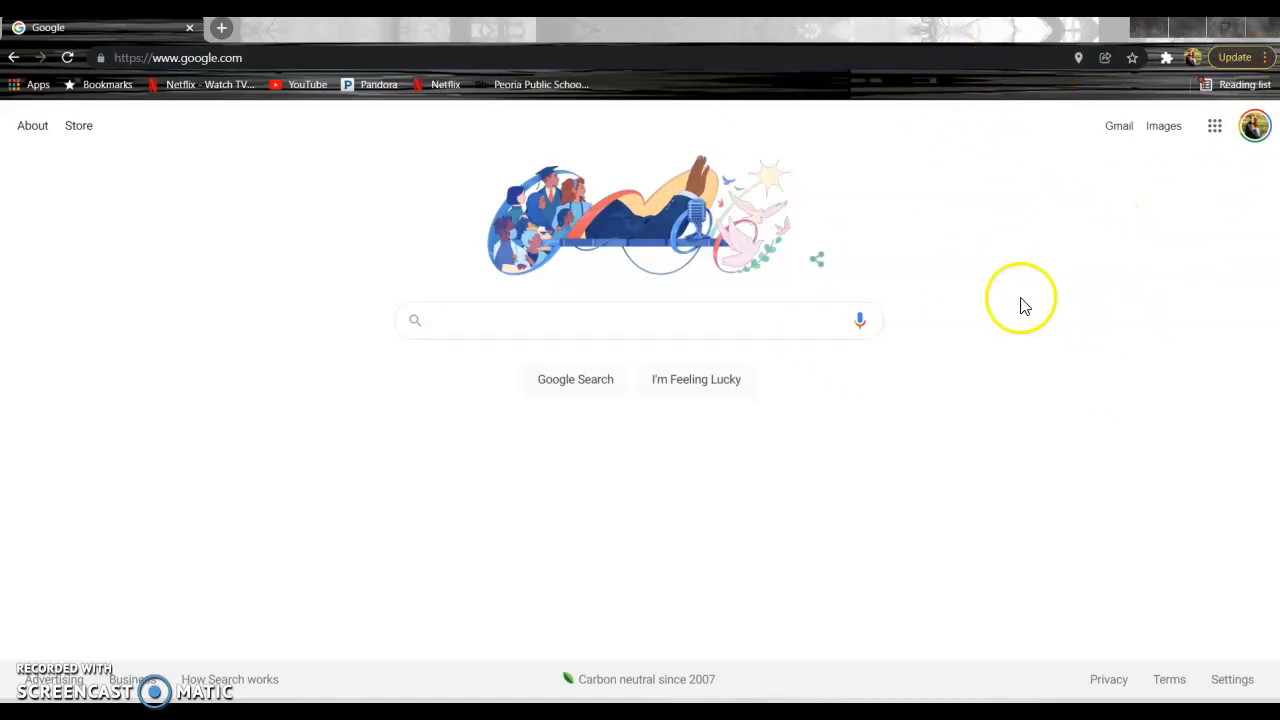
Step: Open Google Drive from the Google apps and create a new blank Google Drawings file
click(1147, 183)
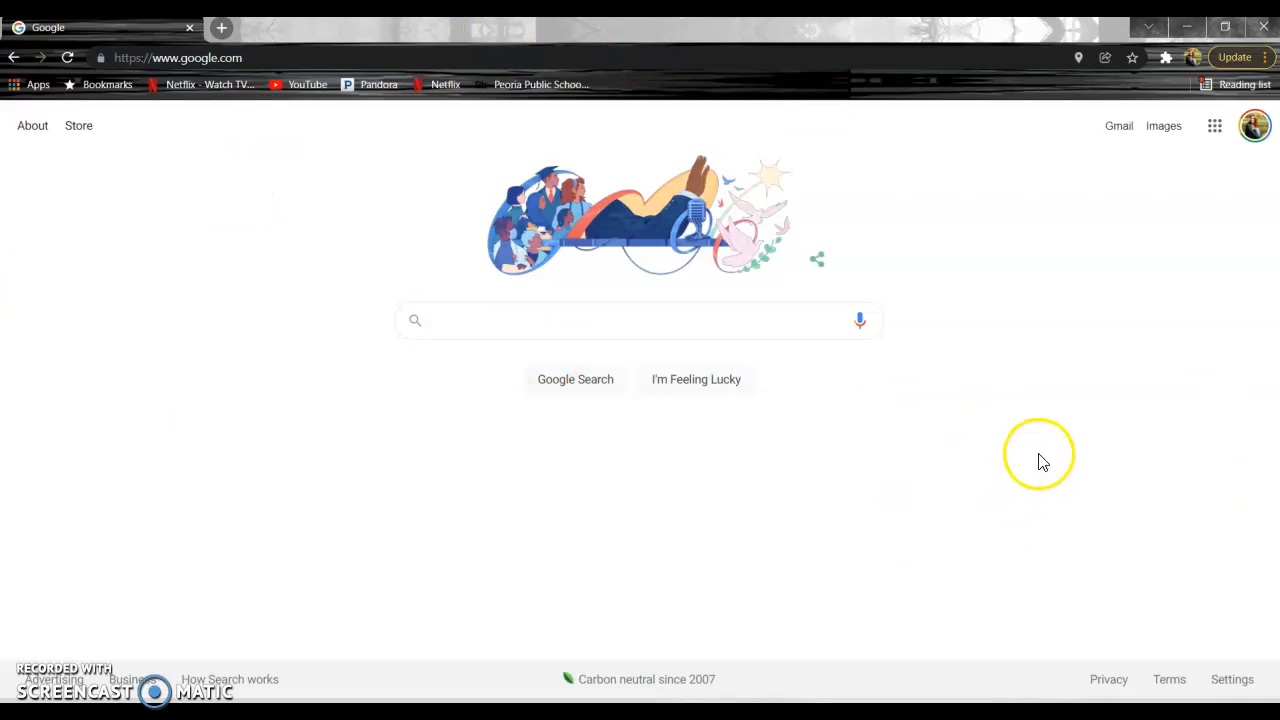
click(1211, 127)
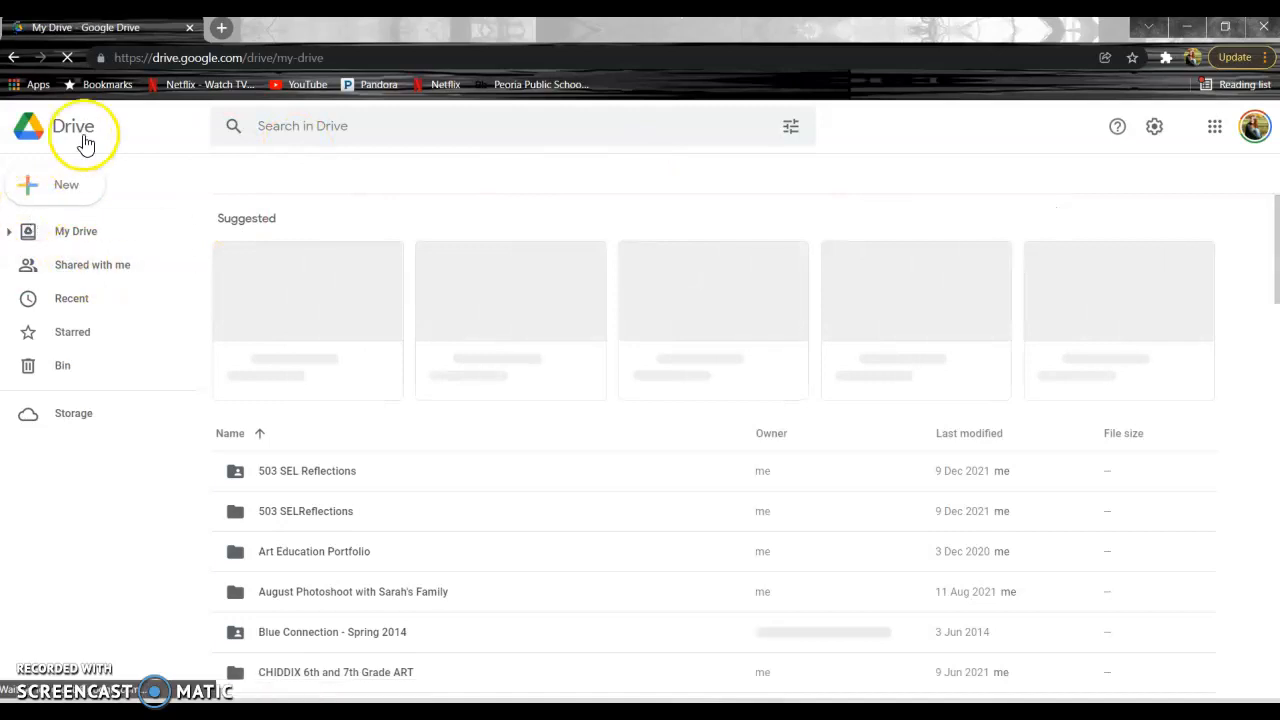
click(34, 190)
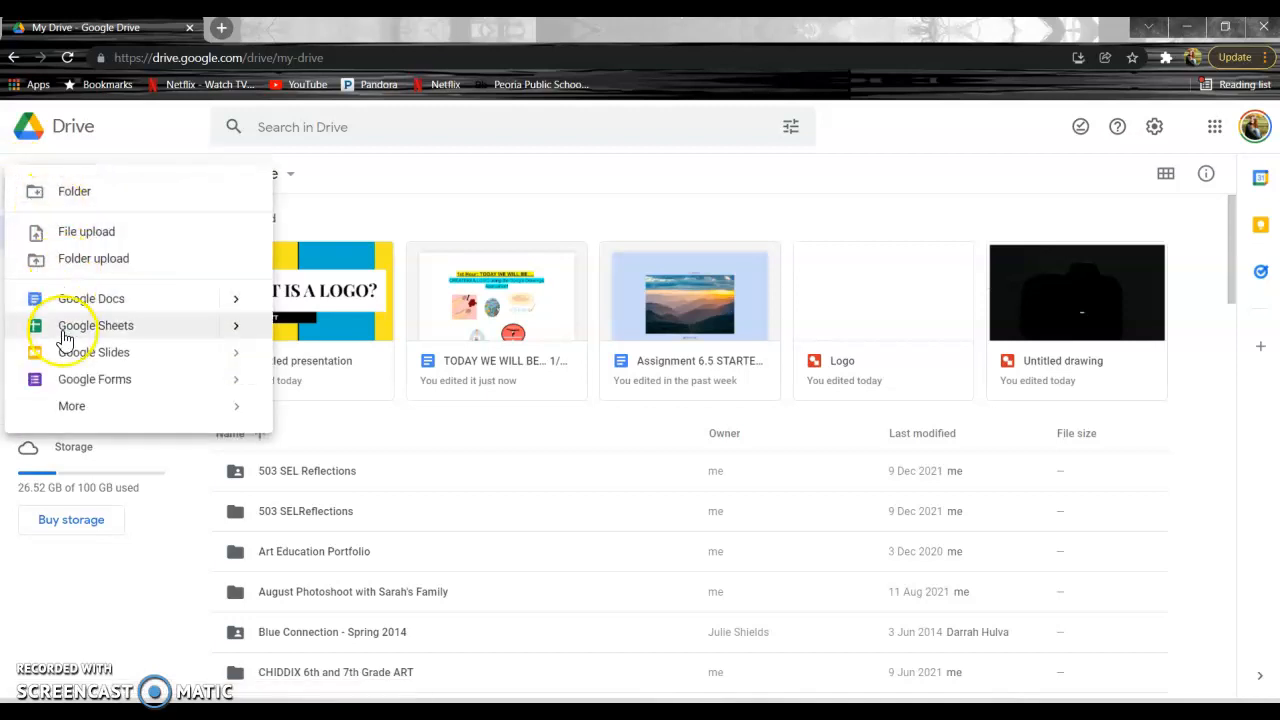
mouse_move(74, 418)
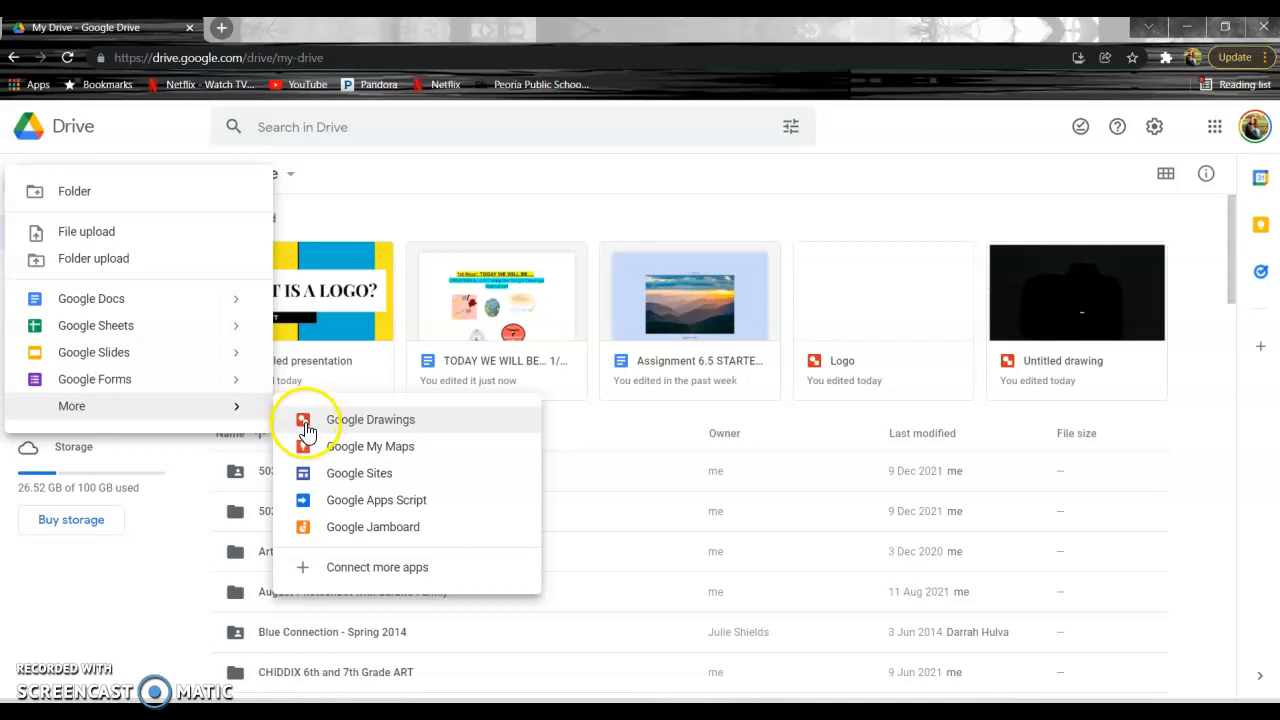
click(311, 423)
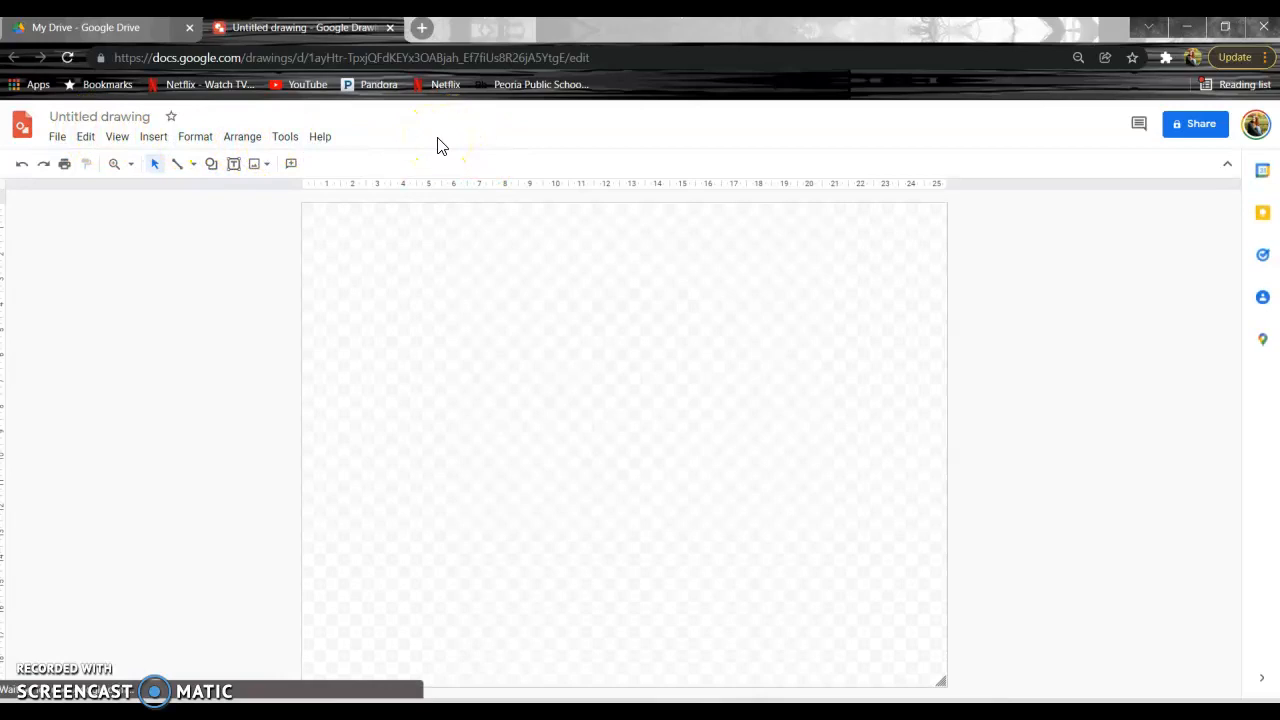
Step: Search the web for "dslr camera" images and insert the front-view Canon camera photo on a black background into the drawing
right_click(160, 140)
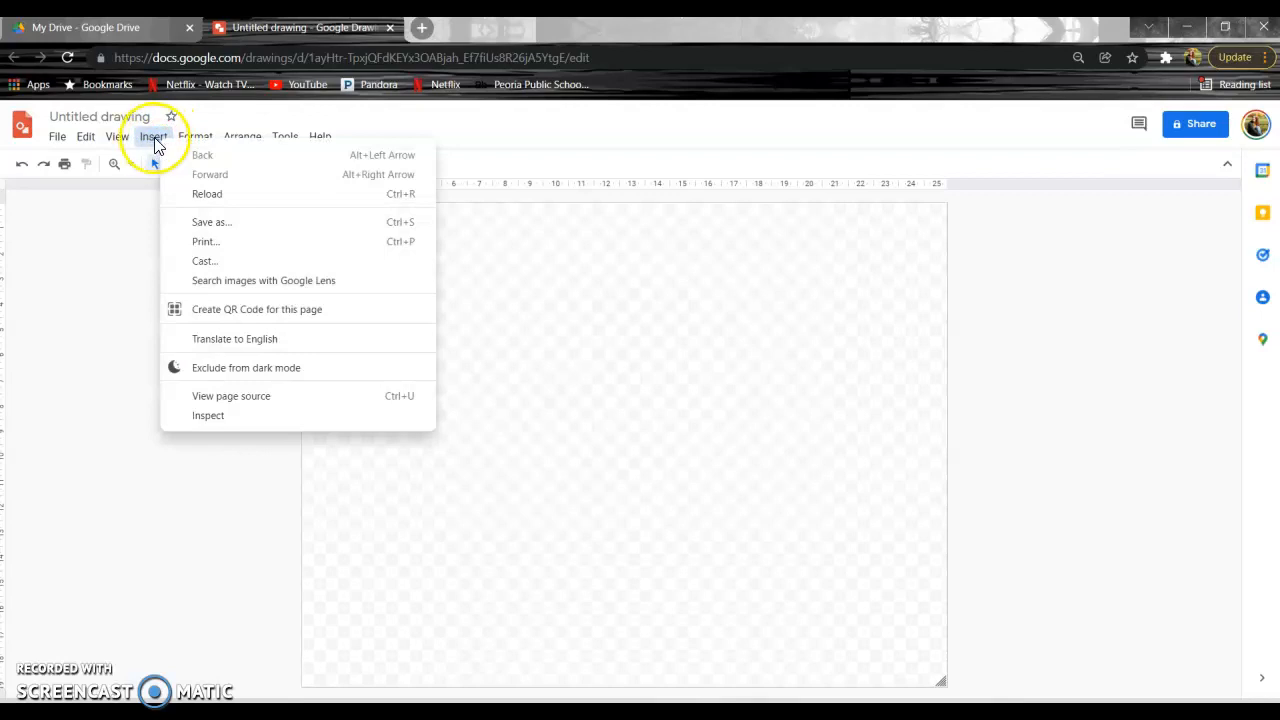
click(153, 140)
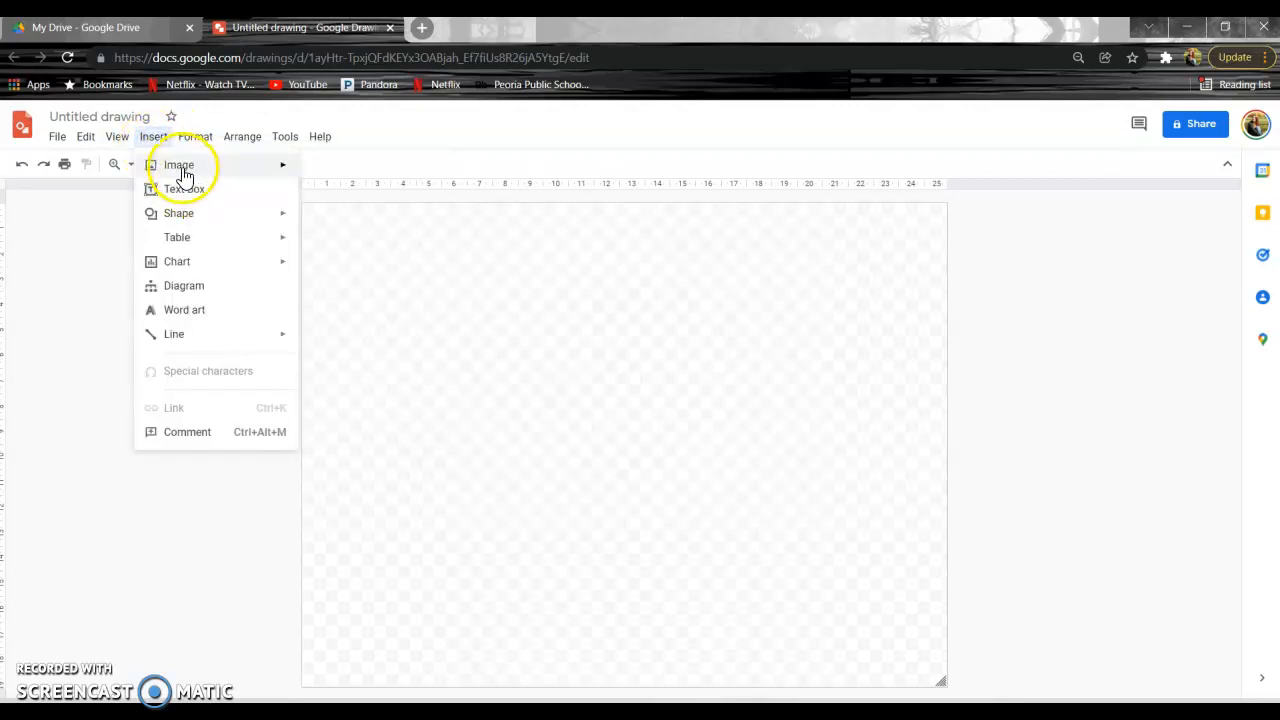
mouse_move(184, 176)
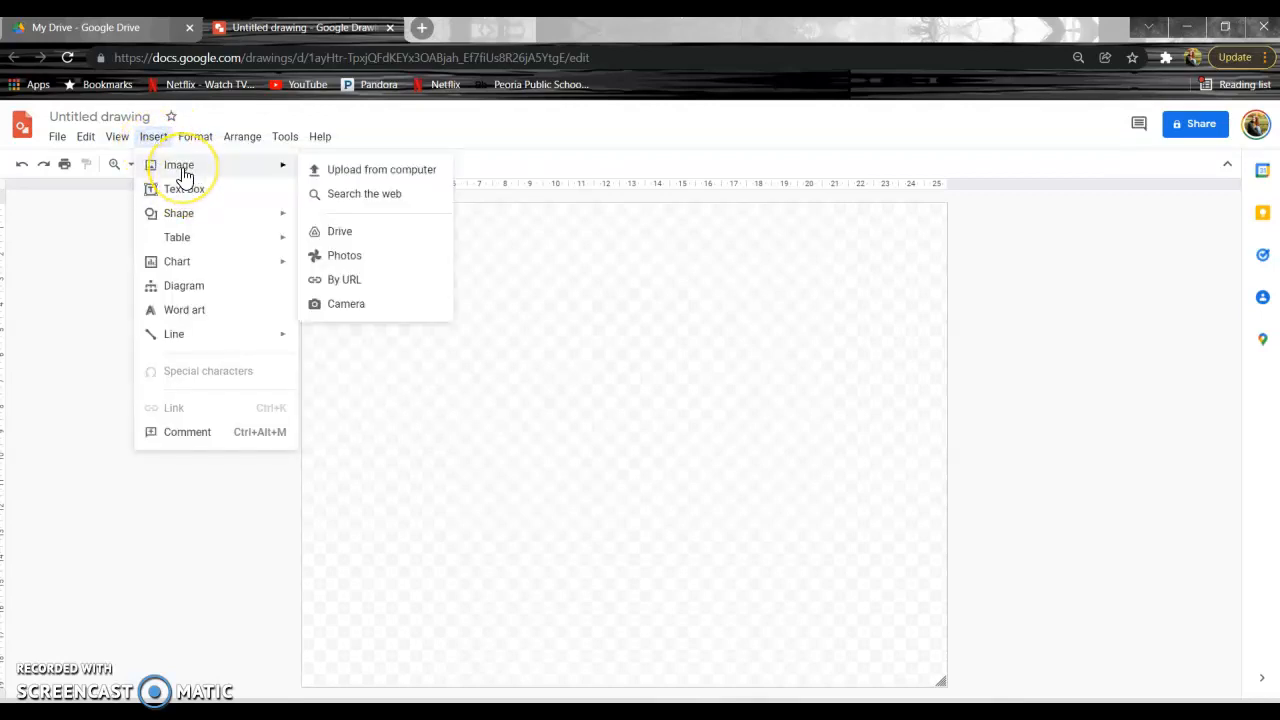
click(347, 196)
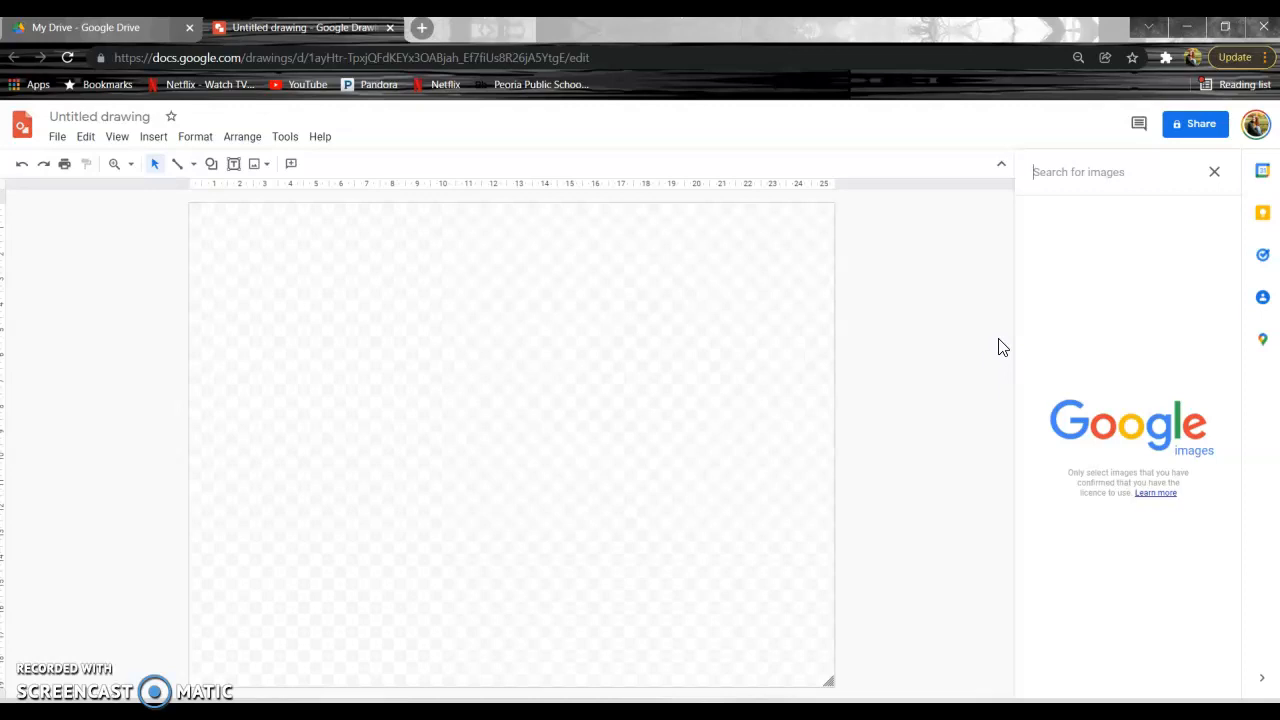
click(1091, 268)
text(dslr)
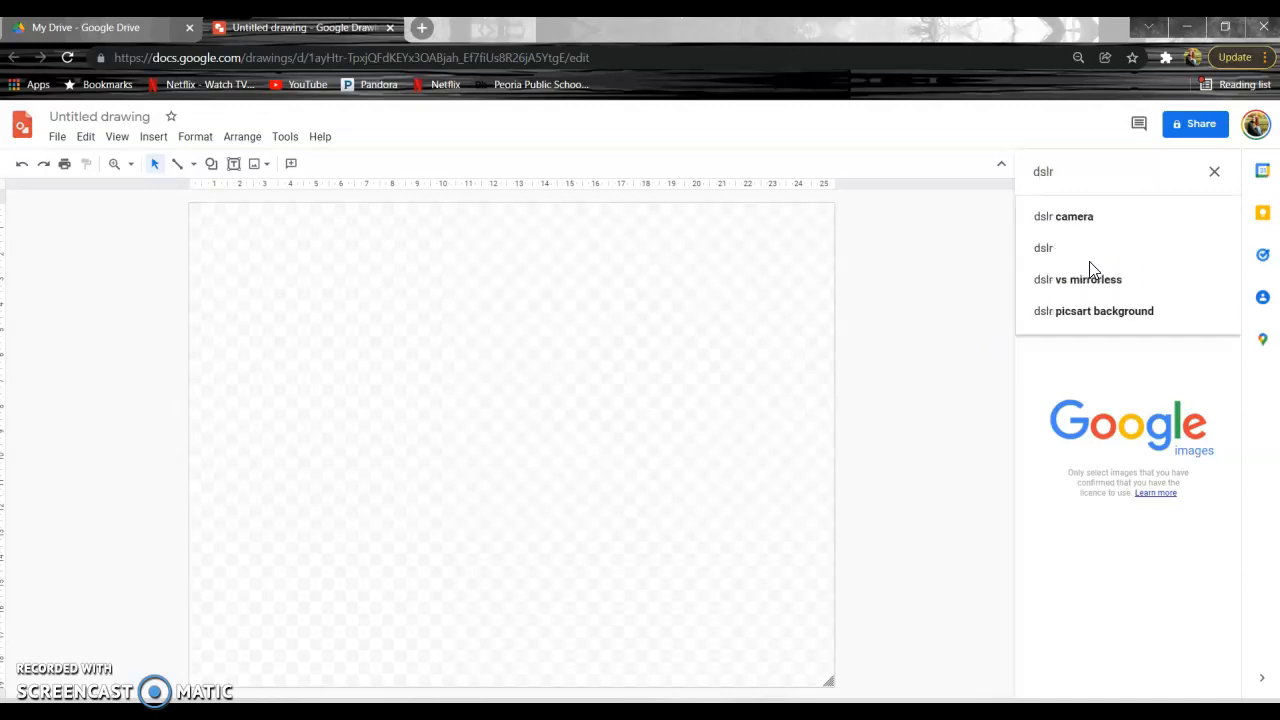
click(1072, 216)
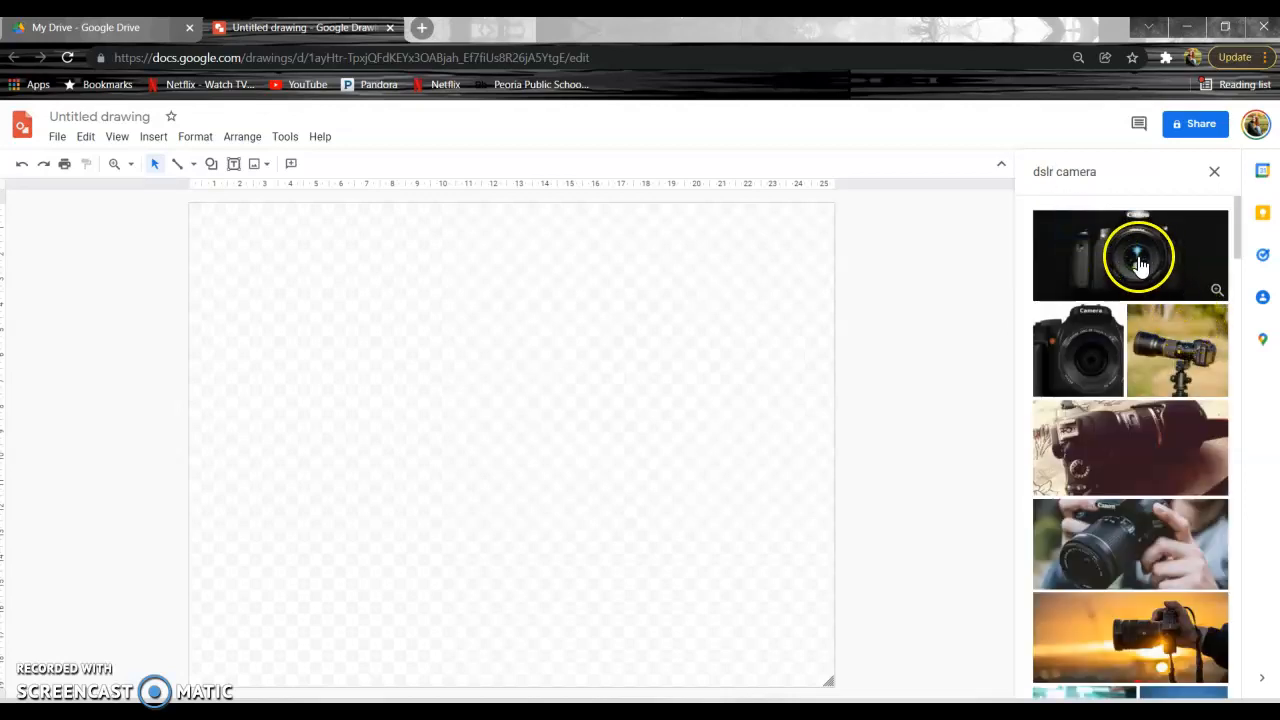
click(1046, 219)
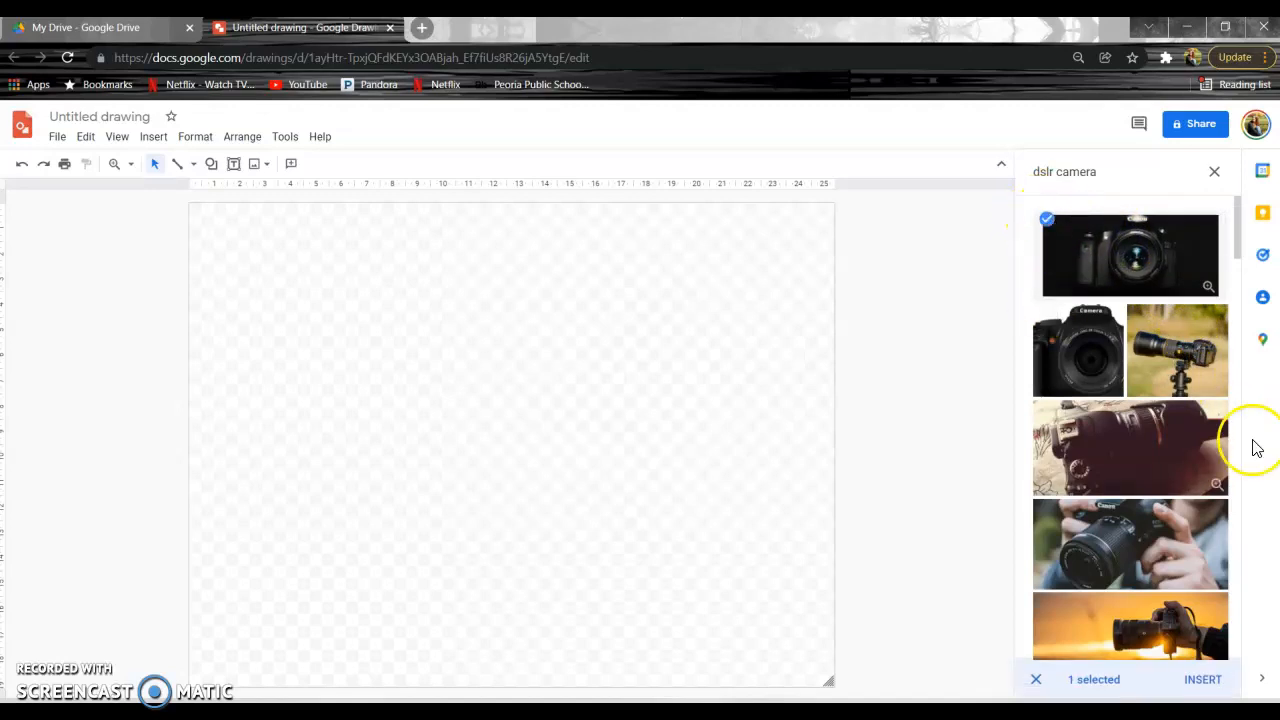
click(1203, 681)
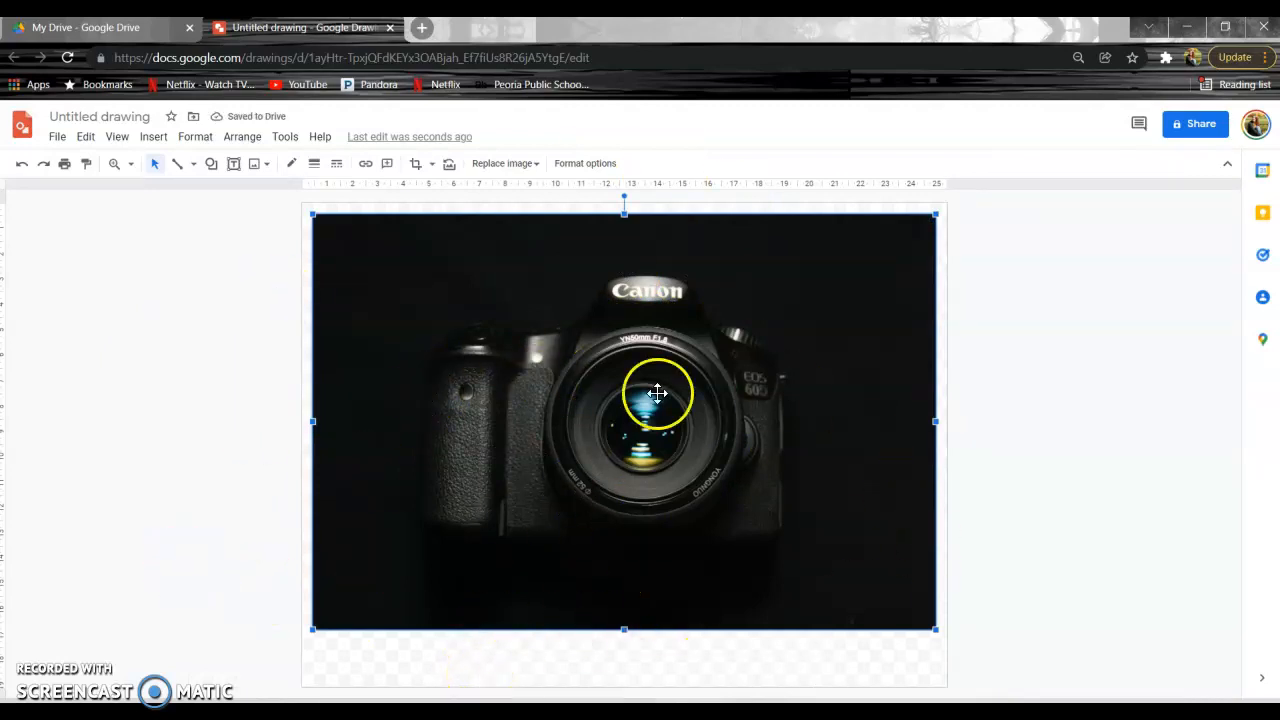
Step: Resize and reposition the camera photo so it spans nearly the full width of the canvas near its upper edge
drag(935, 628, 527, 356)
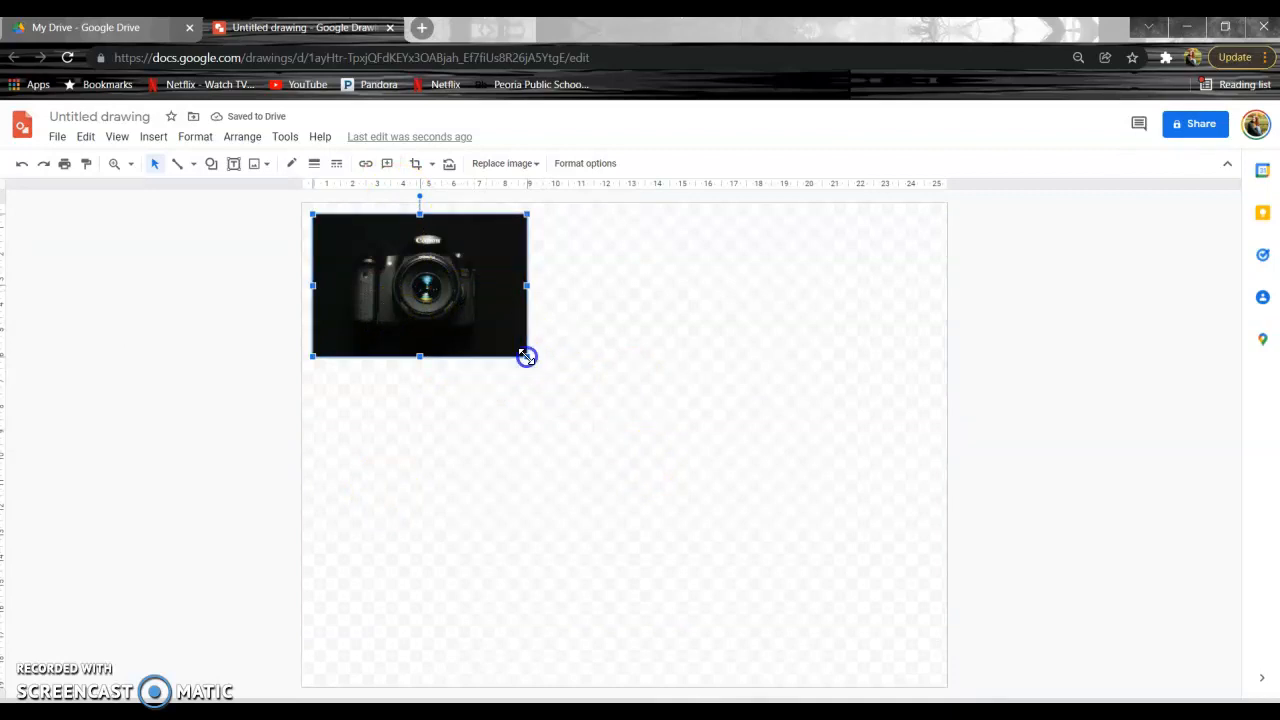
drag(527, 357, 801, 631)
mouse_move(566, 486)
mouse_down()
mouse_move(563, 466)
mouse_move(574, 474)
mouse_move(563, 478)
mouse_up()
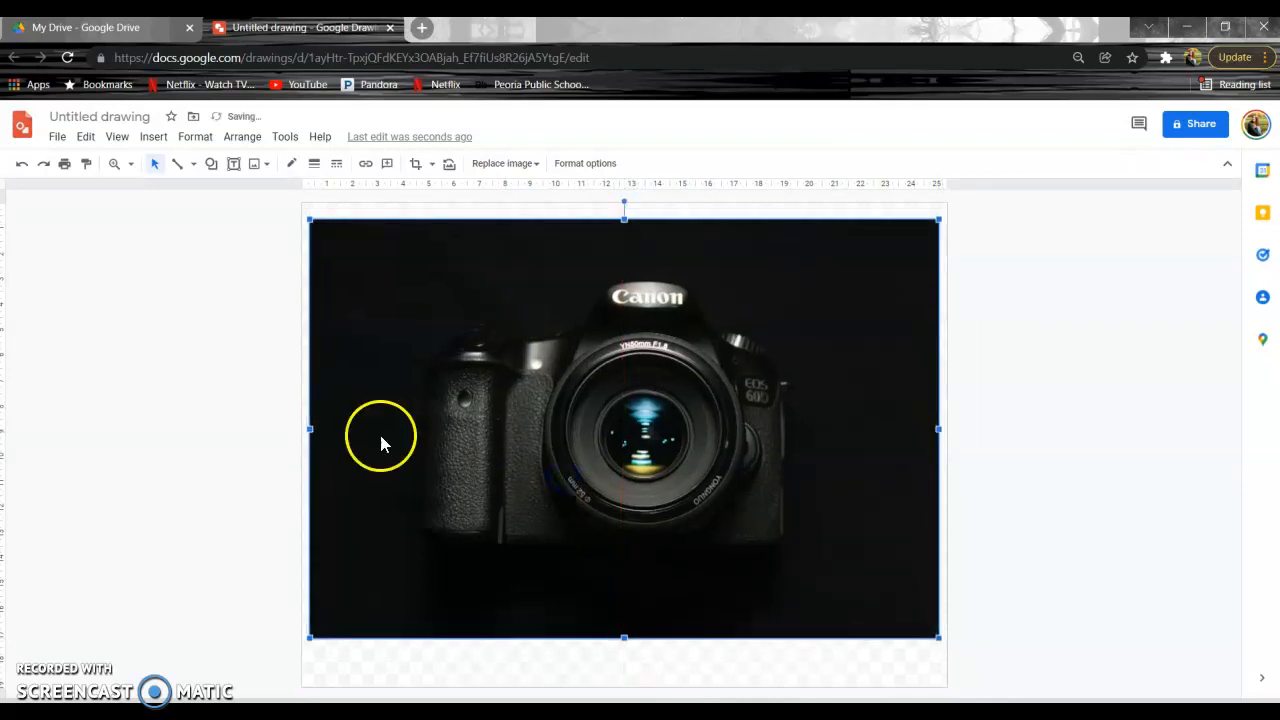
drag(997, 218, 997, 220)
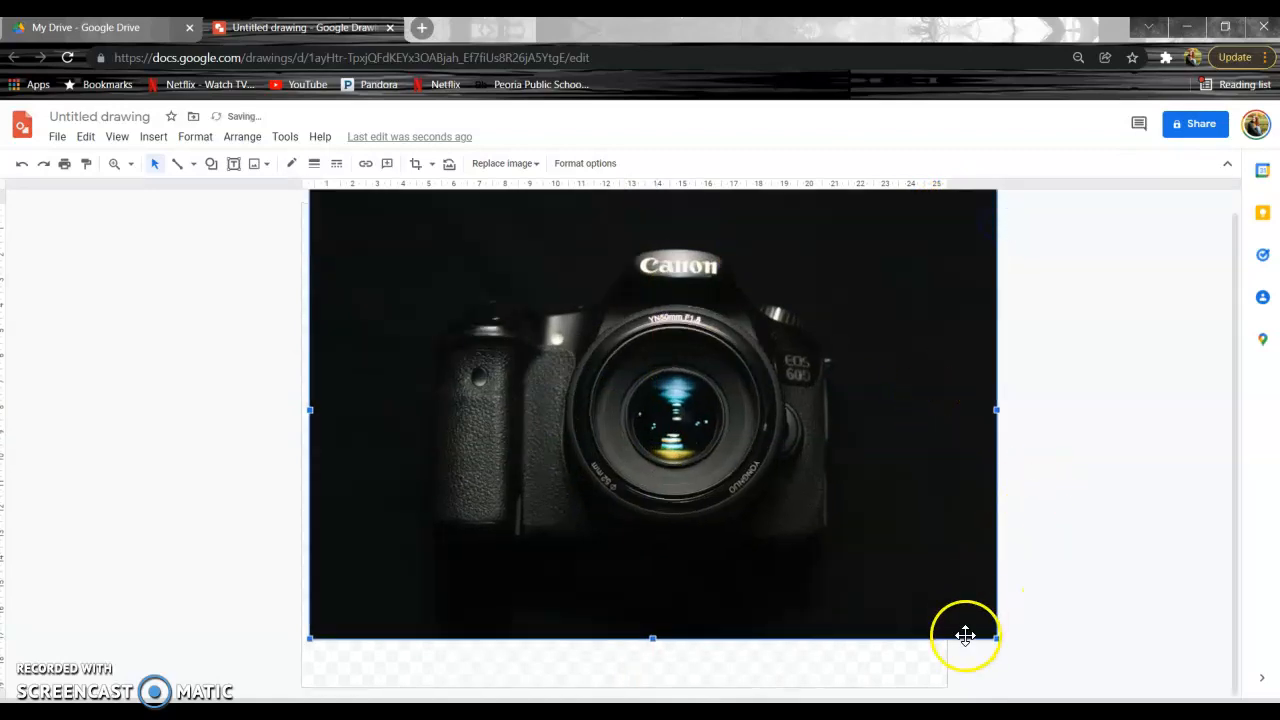
drag(996, 637, 897, 643)
drag(999, 641, 855, 598)
drag(795, 437, 792, 475)
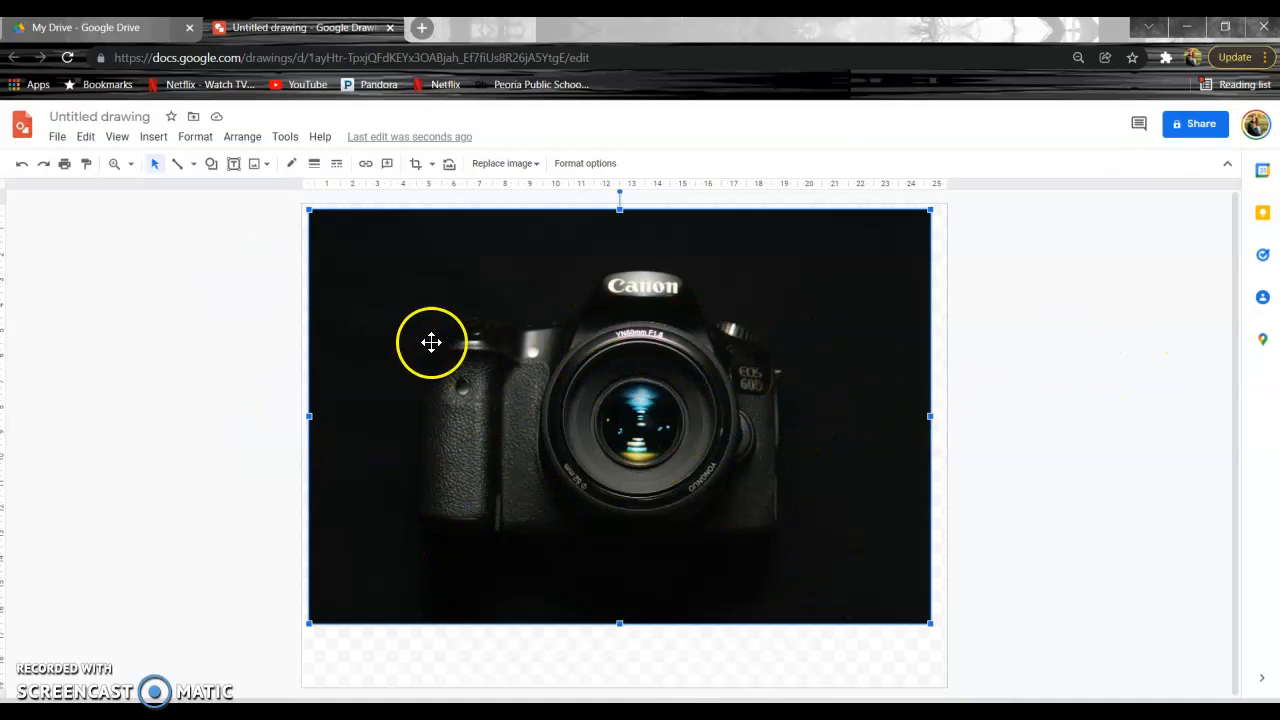
Step: Trace the outer contour of the camera body as a closed shape with the Curve tool and make its fill transparent
click(175, 312)
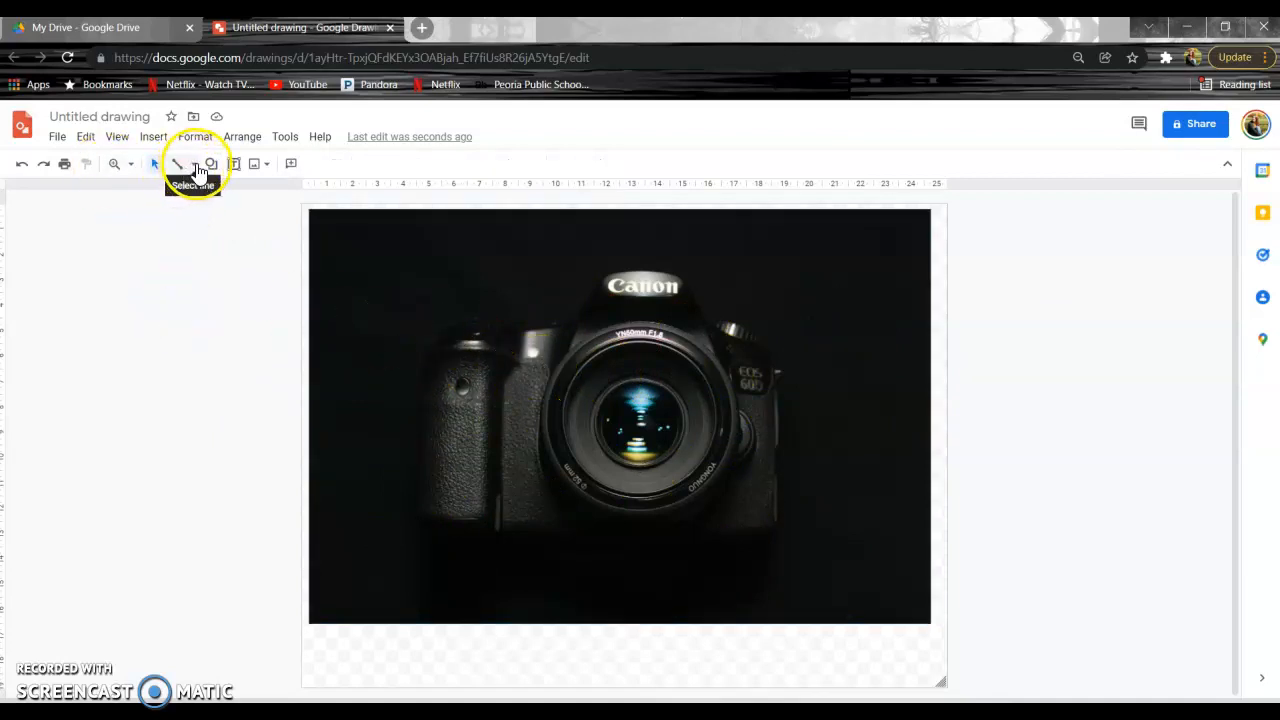
click(195, 168)
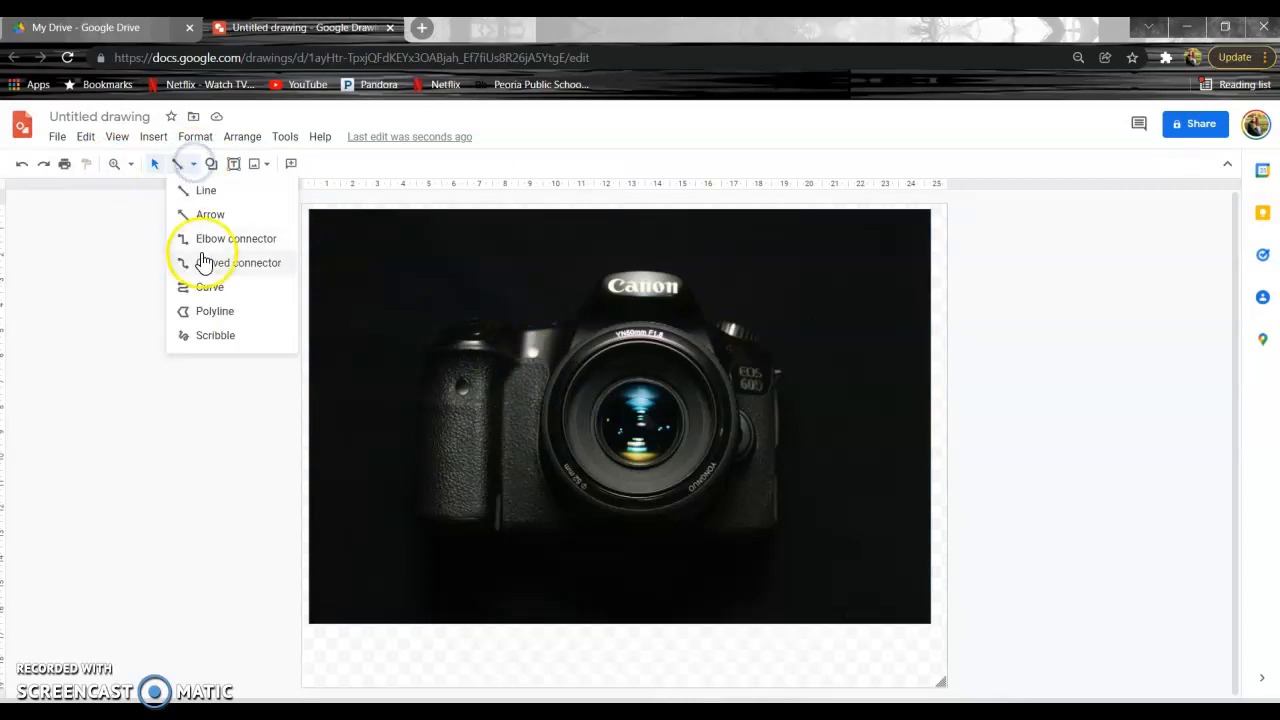
click(203, 289)
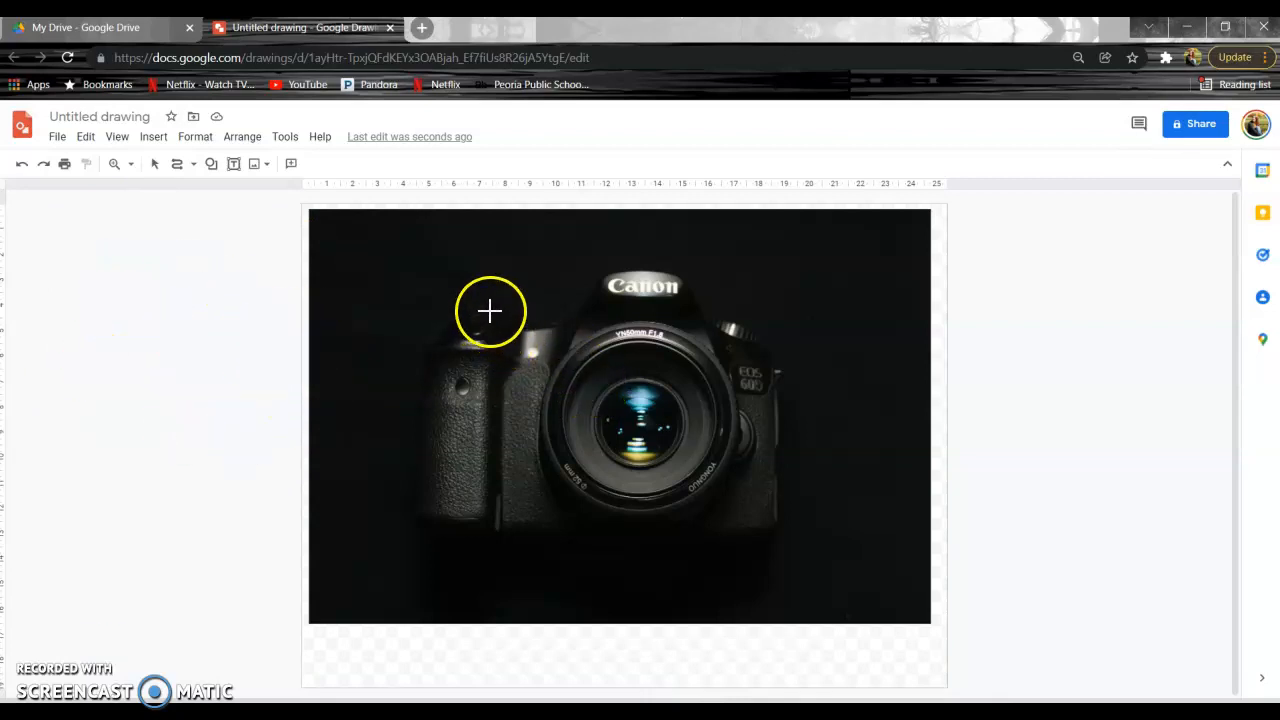
drag(367, 283, 155, 170)
click(155, 166)
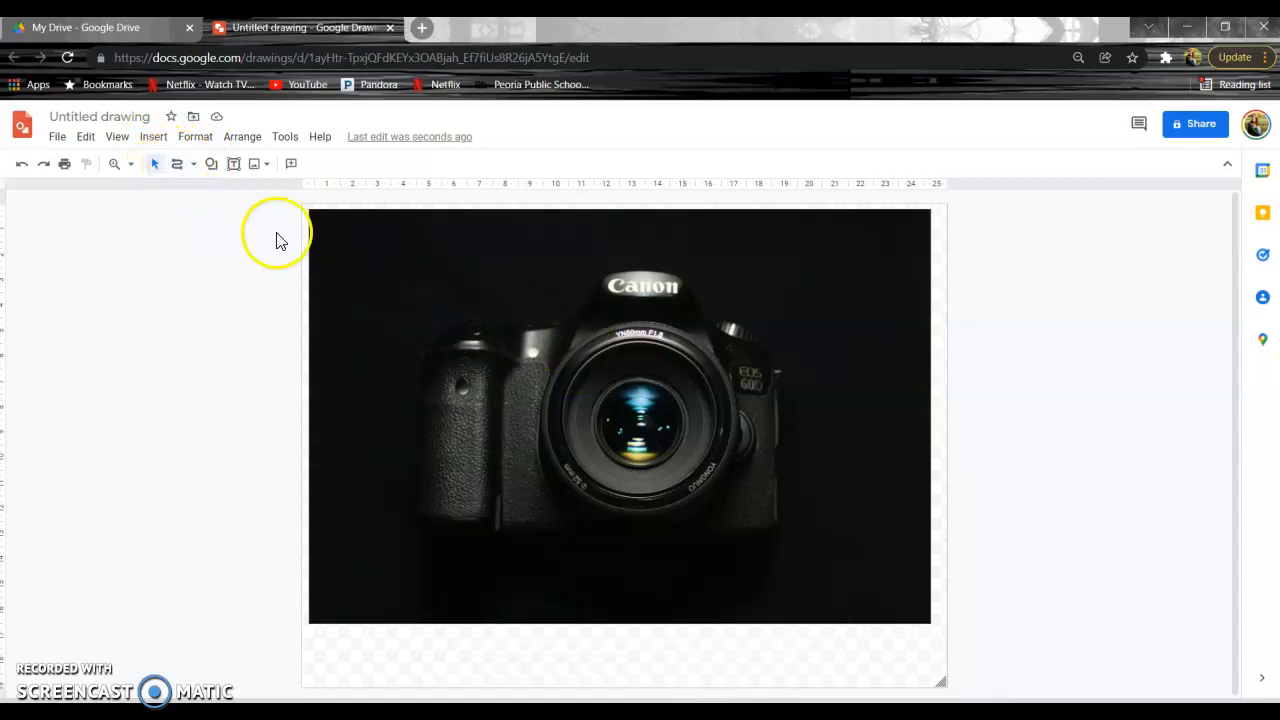
click(181, 166)
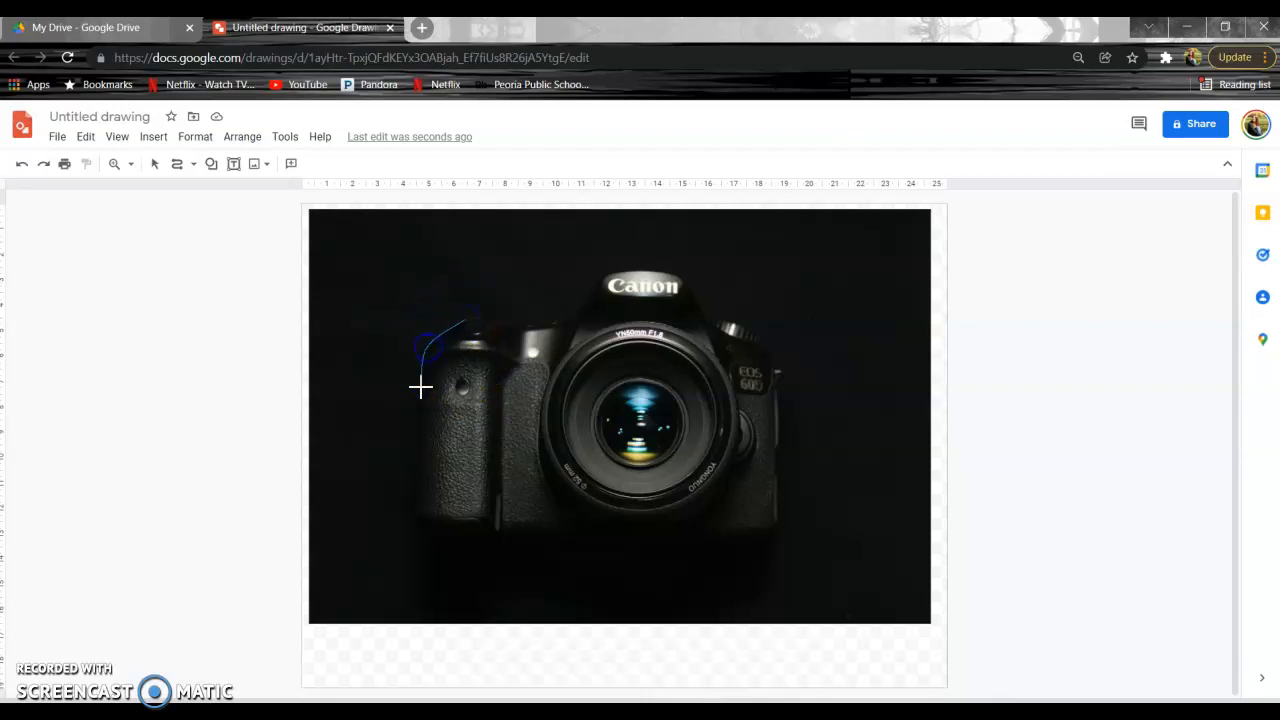
mouse_move(414, 485)
mouse_down()
mouse_move(420, 507)
mouse_move(534, 536)
mouse_move(778, 534)
mouse_move(786, 443)
mouse_up()
drag(786, 394, 784, 367)
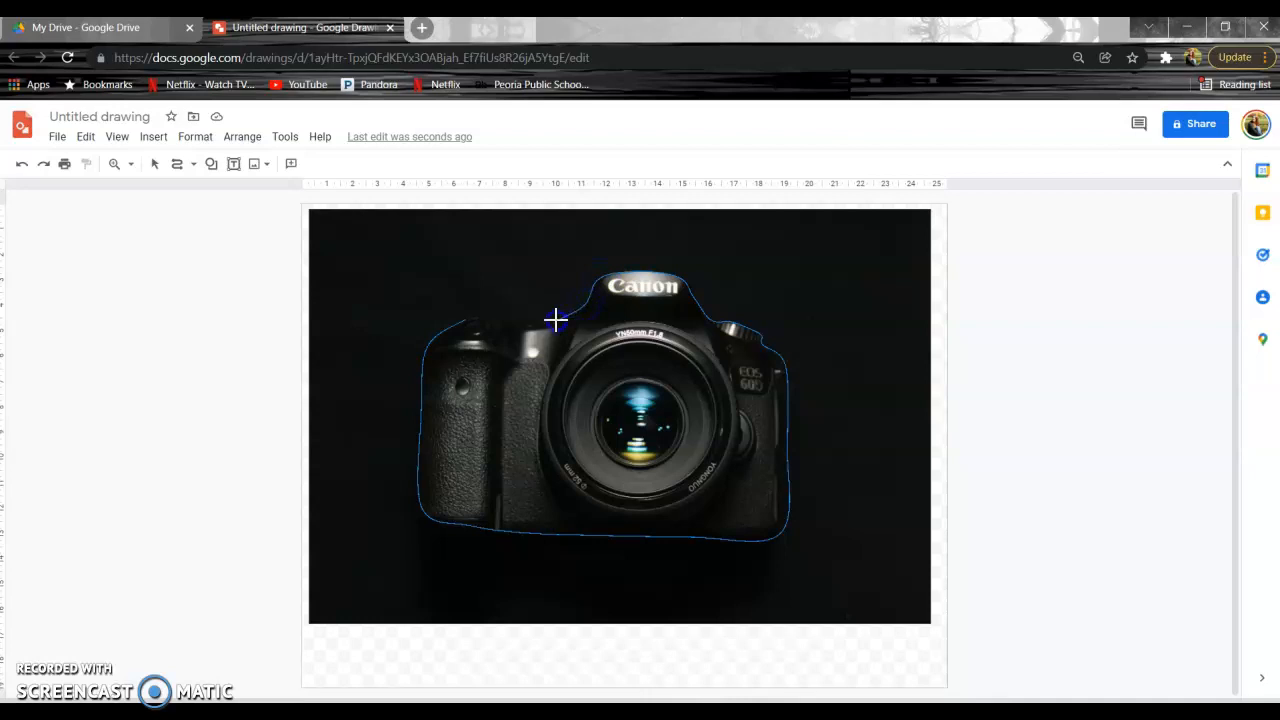
click(465, 320)
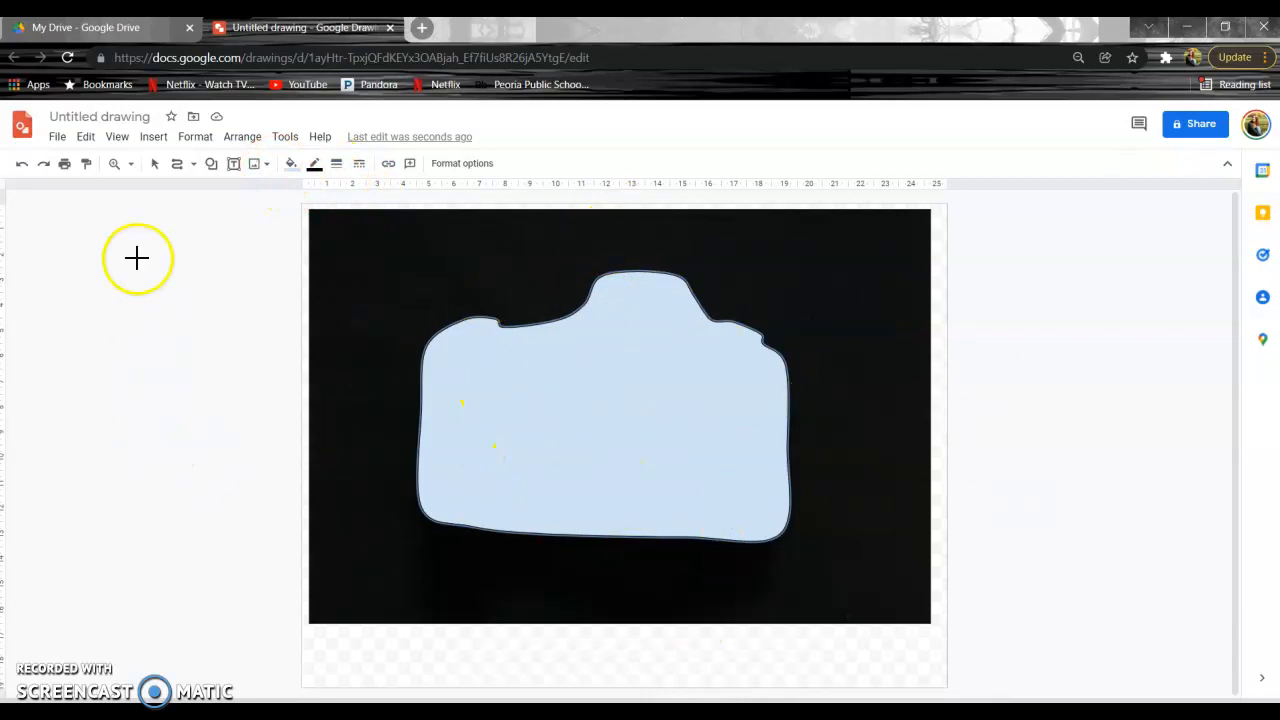
click(291, 167)
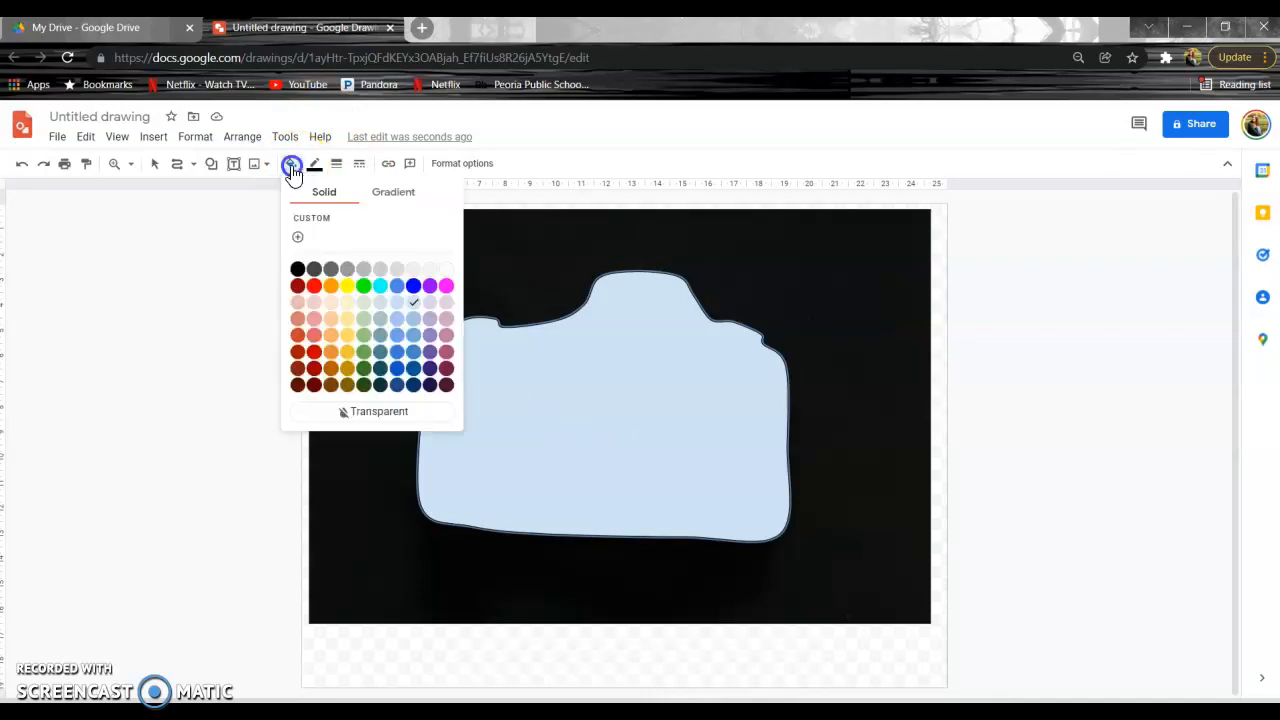
click(345, 413)
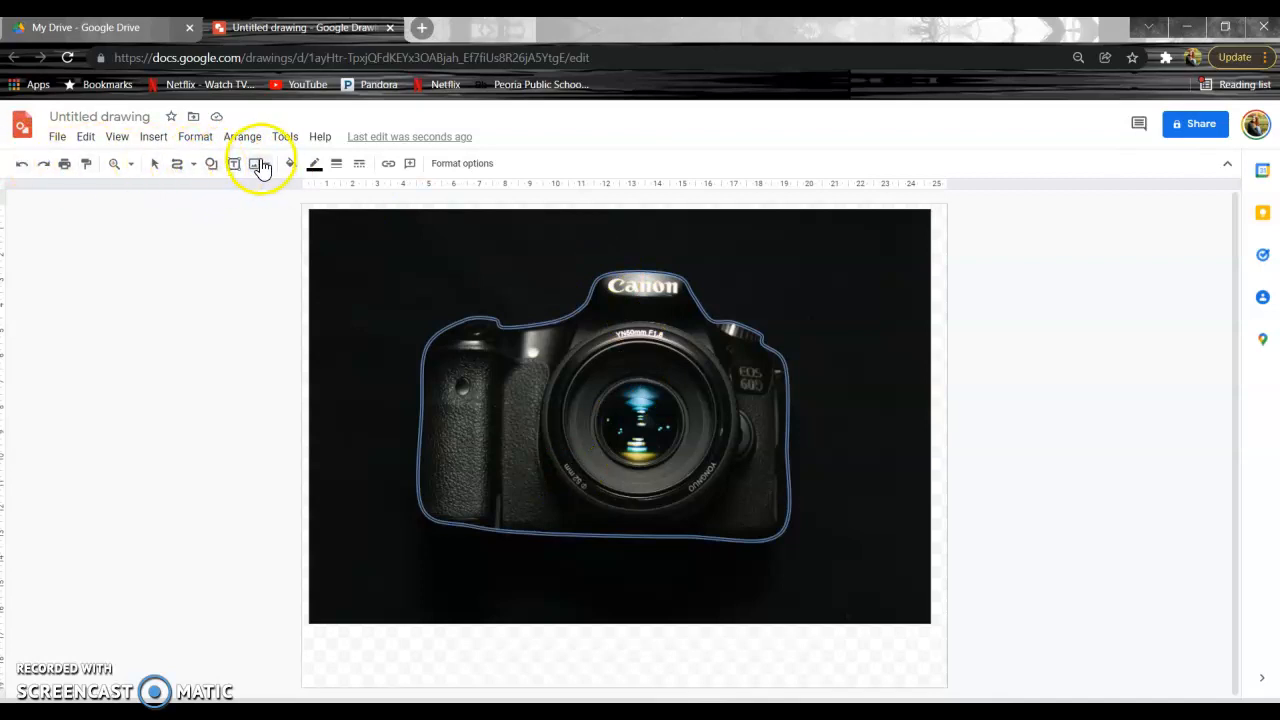
Step: Add a circle shape sized to match the outer rim of the camera lens and make its fill transparent
click(214, 165)
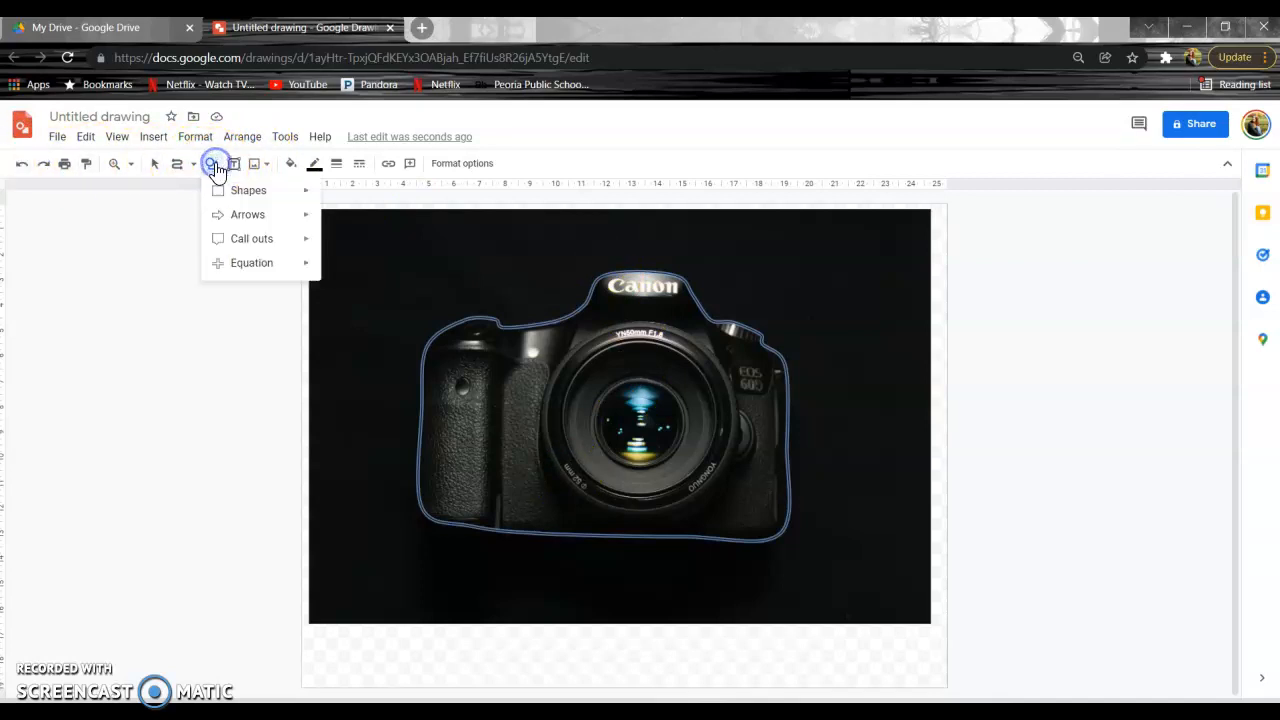
click(243, 191)
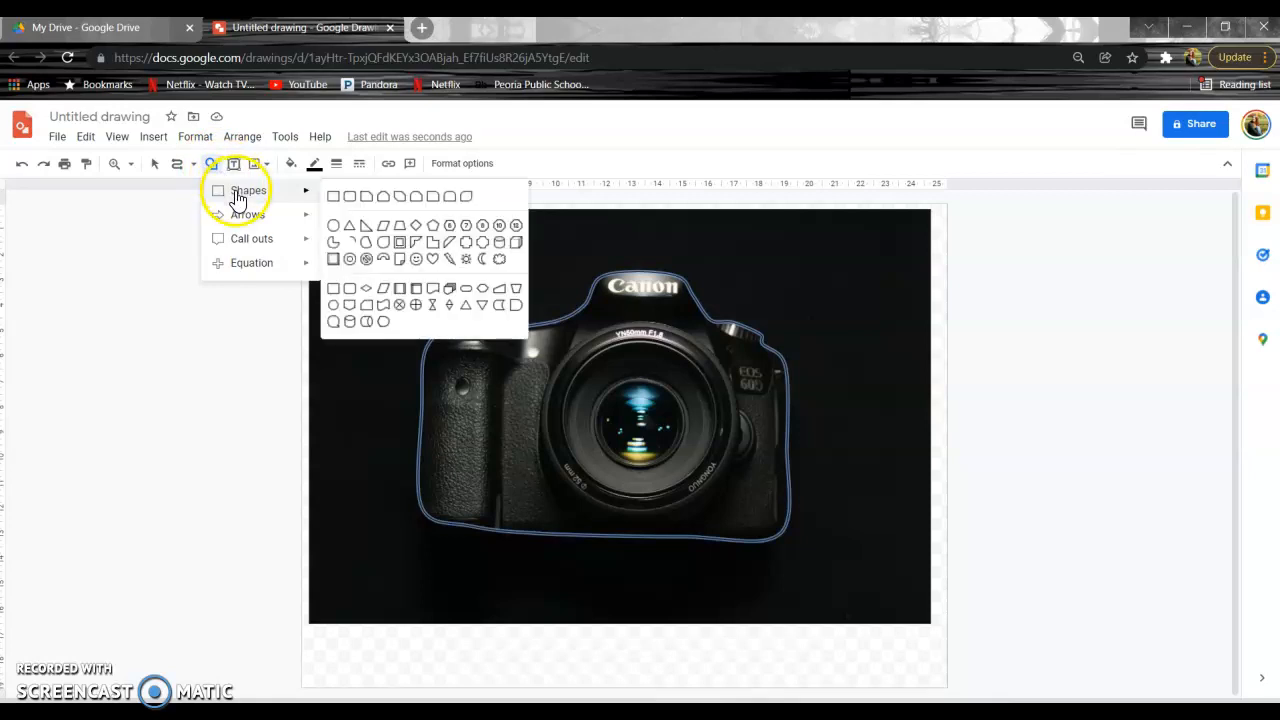
click(333, 226)
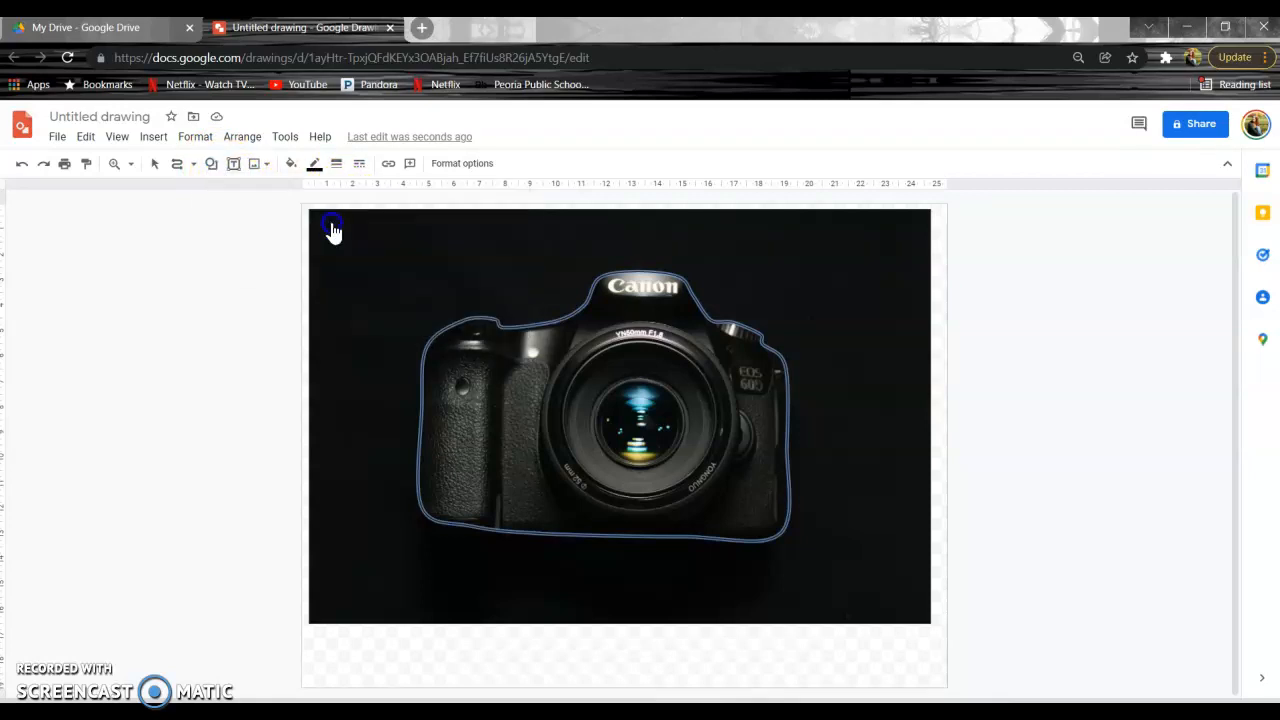
click(640, 418)
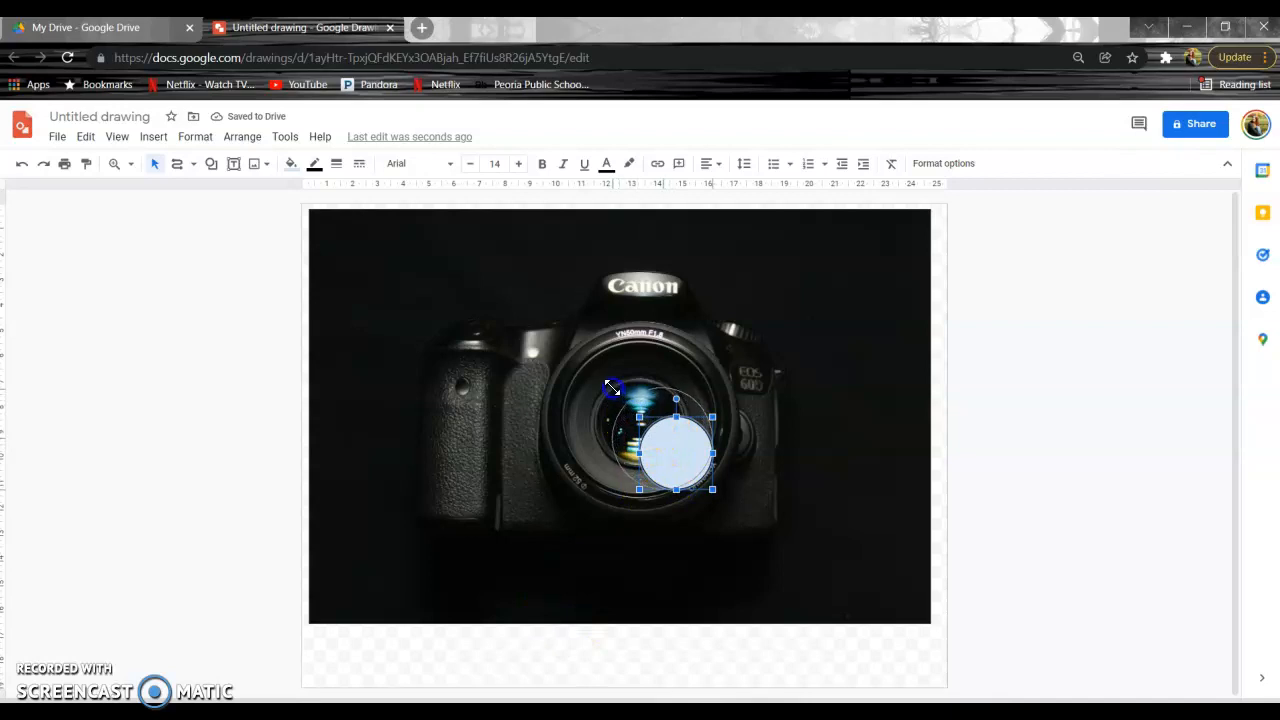
drag(617, 398, 548, 323)
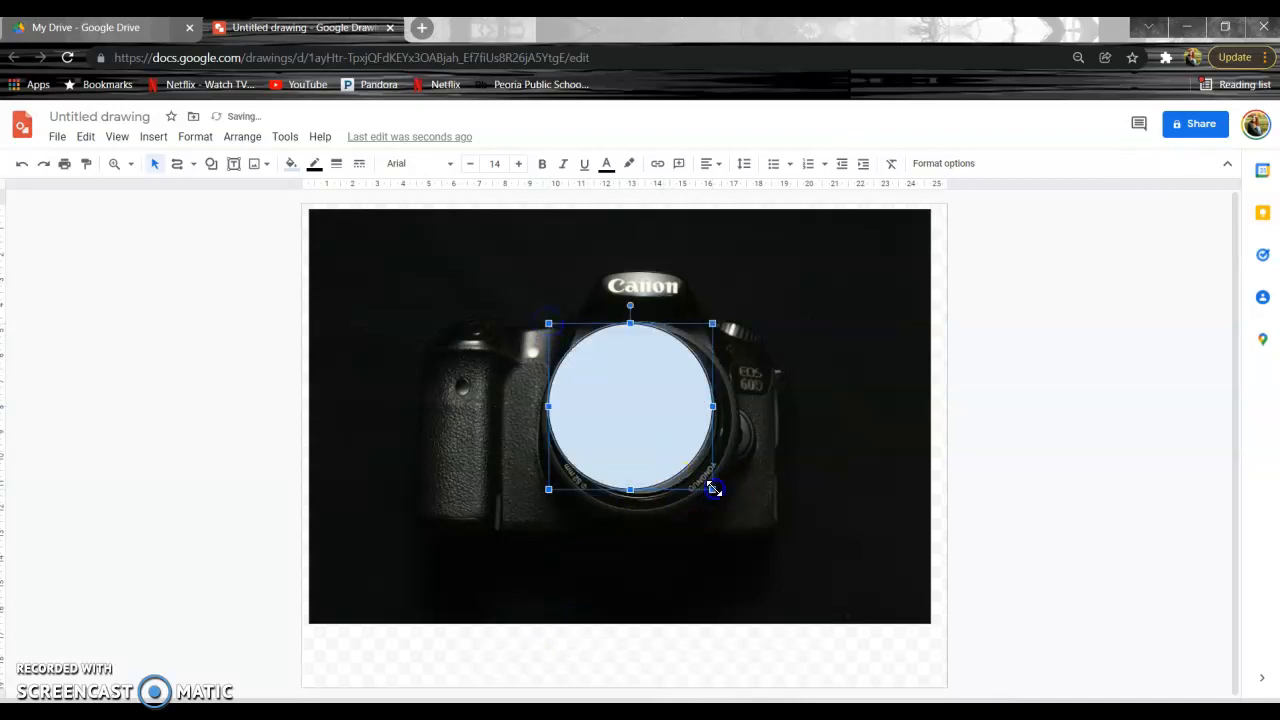
drag(731, 509, 733, 511)
click(627, 437)
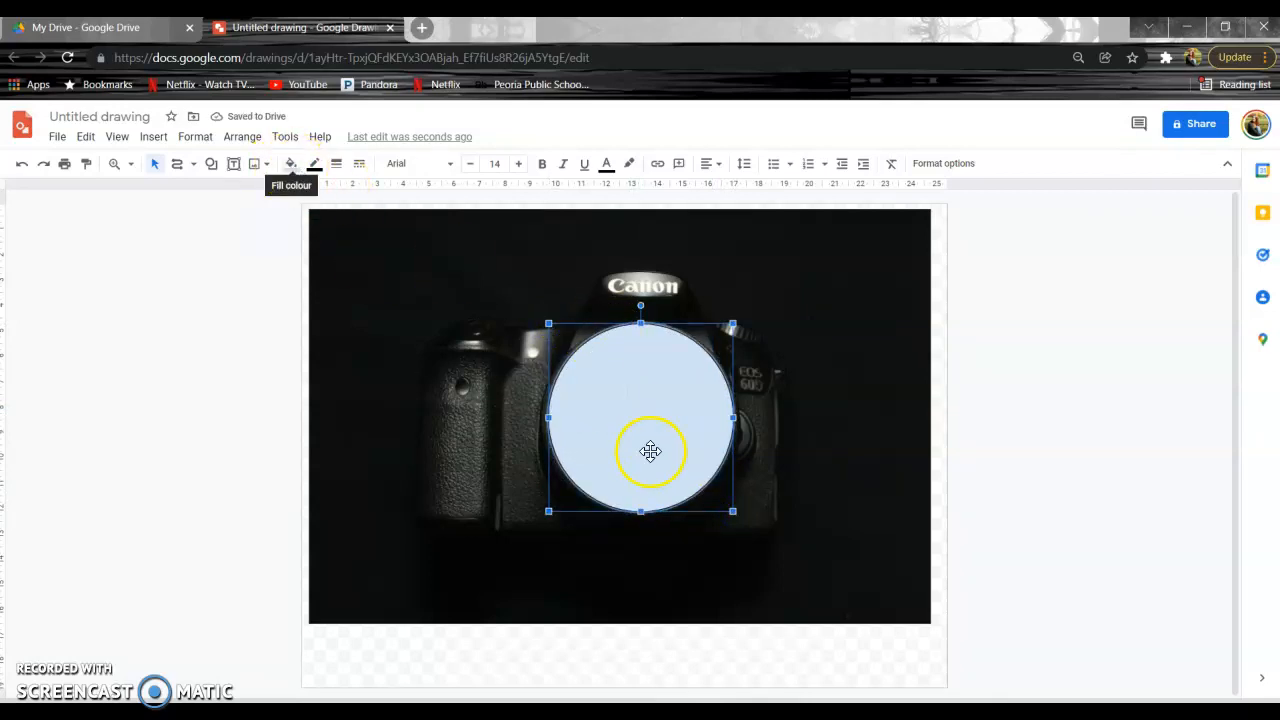
click(291, 164)
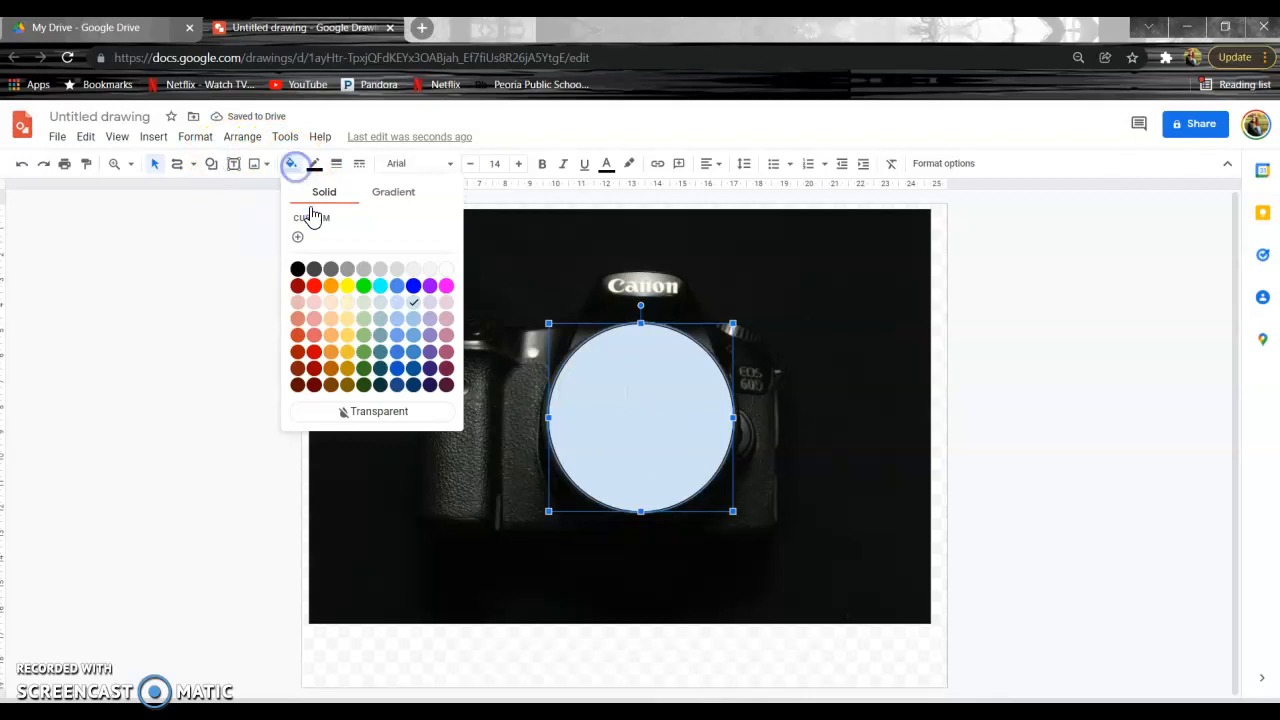
click(362, 419)
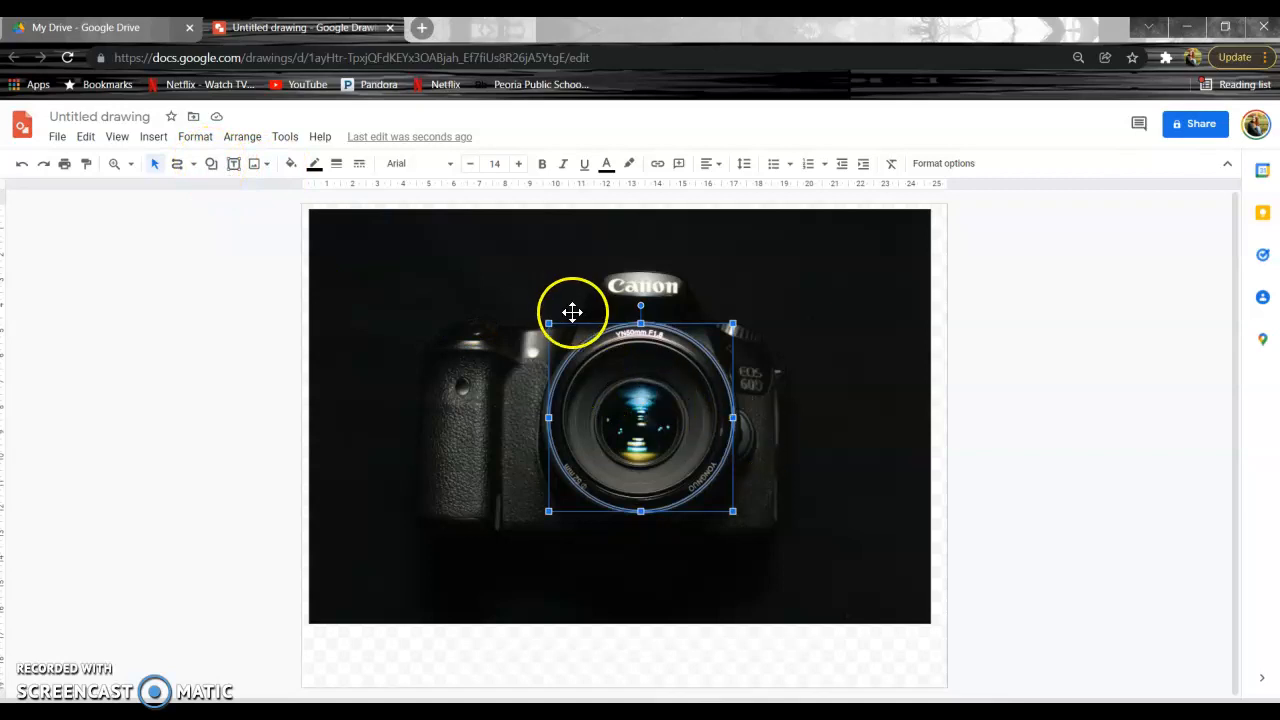
Step: Duplicate the lens rim circle by copy and paste, then shrink and centre the copy on the lens's inner ring
click(158, 140)
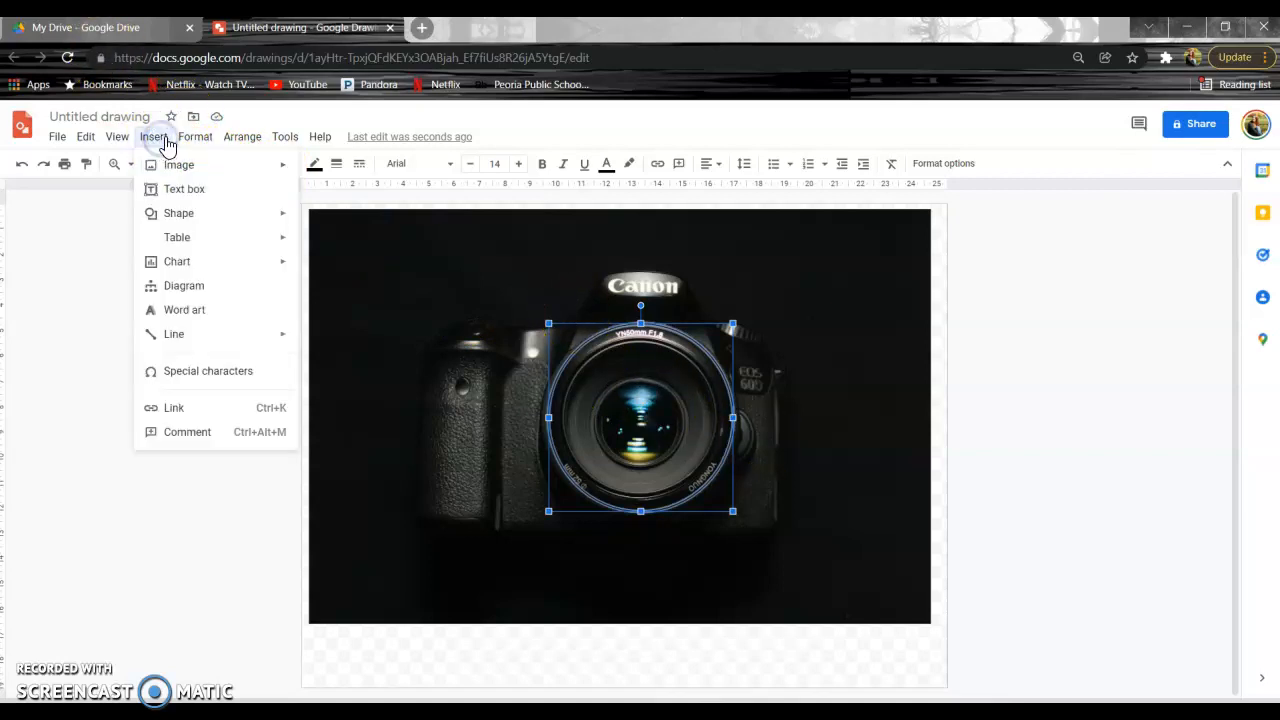
click(85, 142)
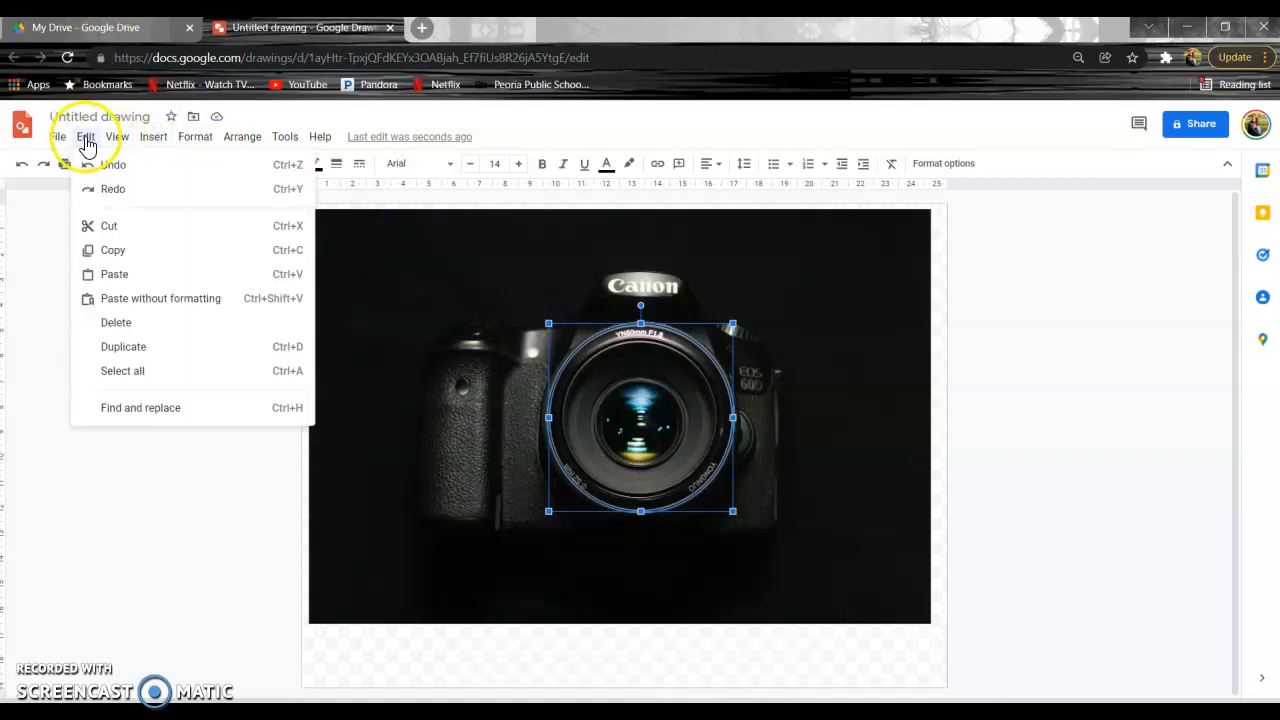
click(114, 249)
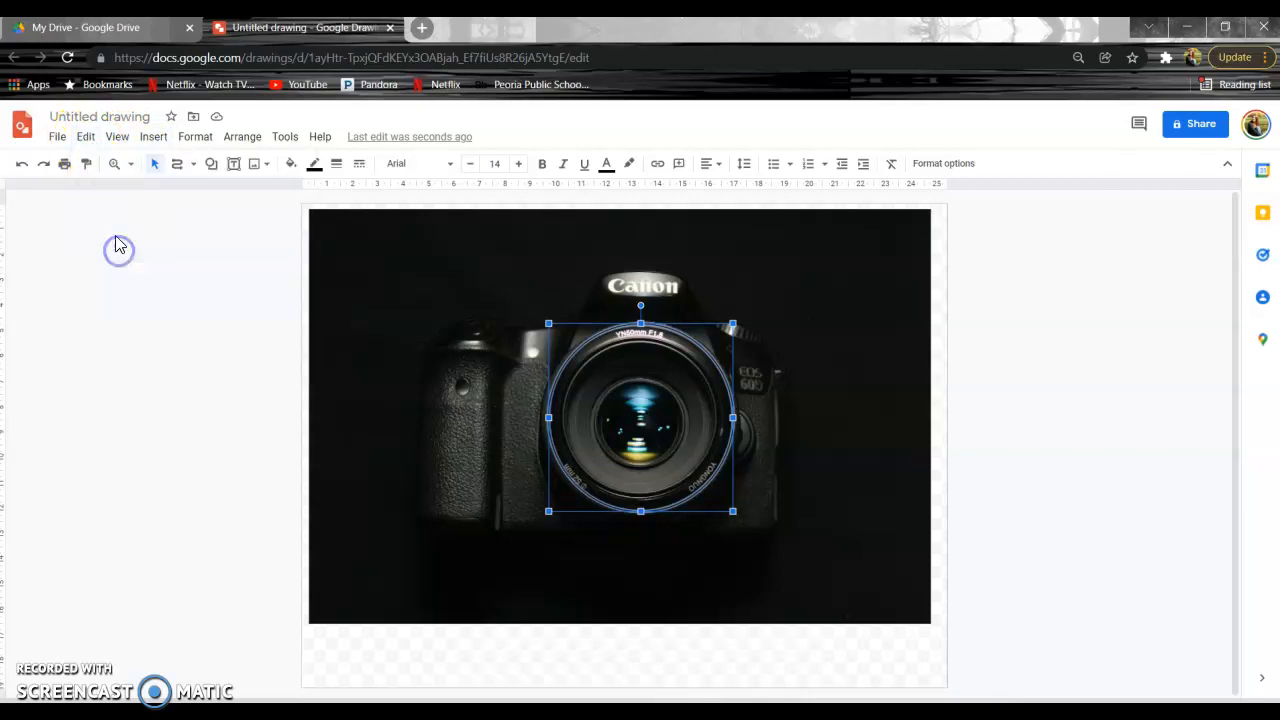
click(86, 140)
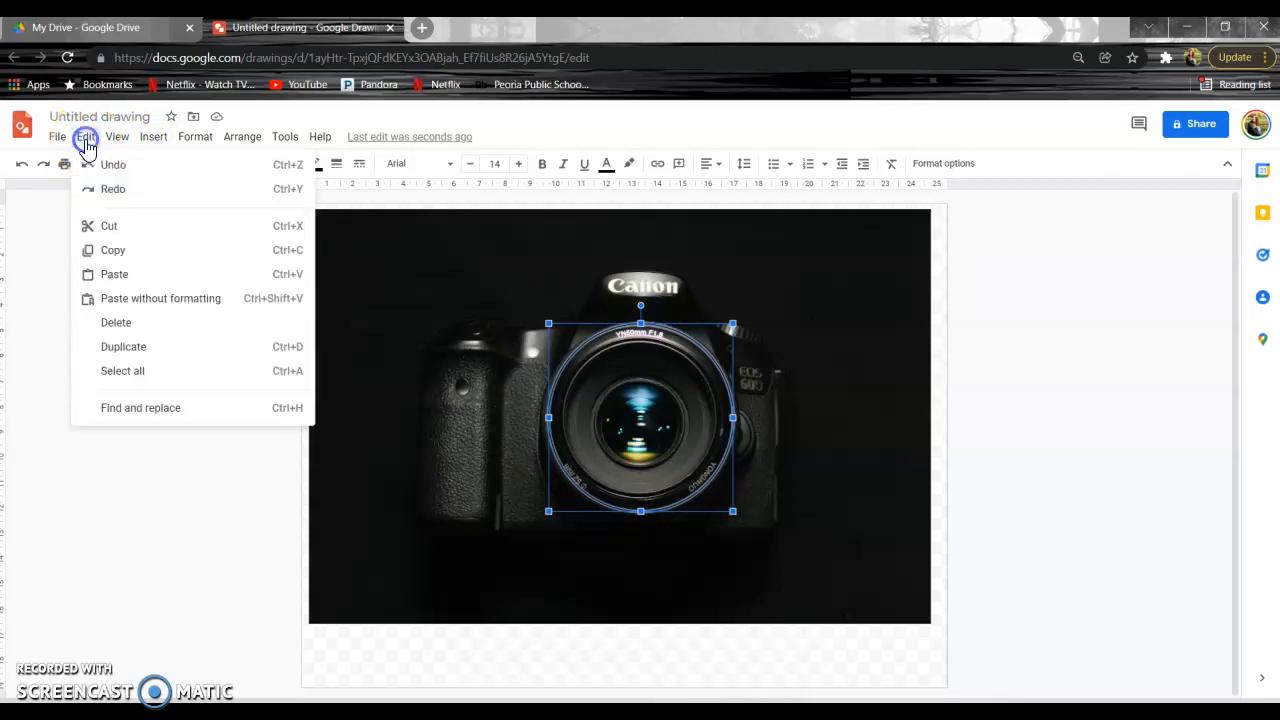
click(113, 275)
drag(631, 368, 626, 416)
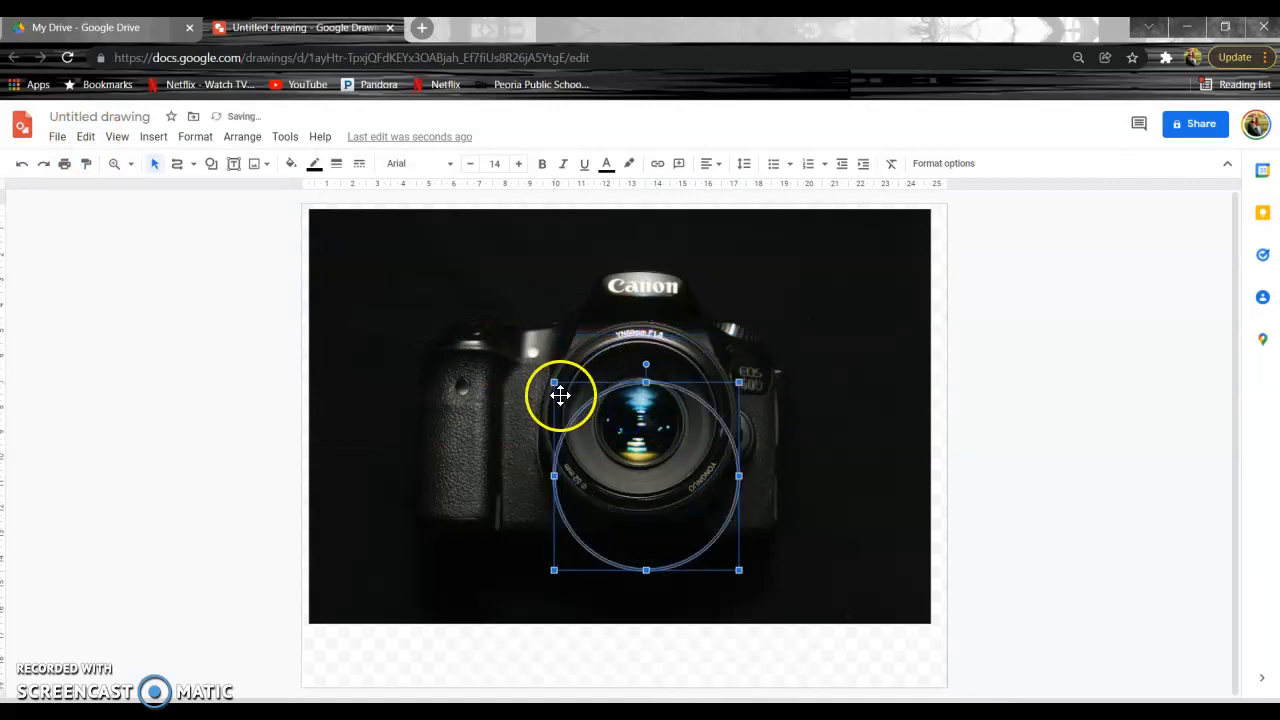
drag(553, 383, 574, 421)
drag(655, 481, 640, 400)
click(553, 344)
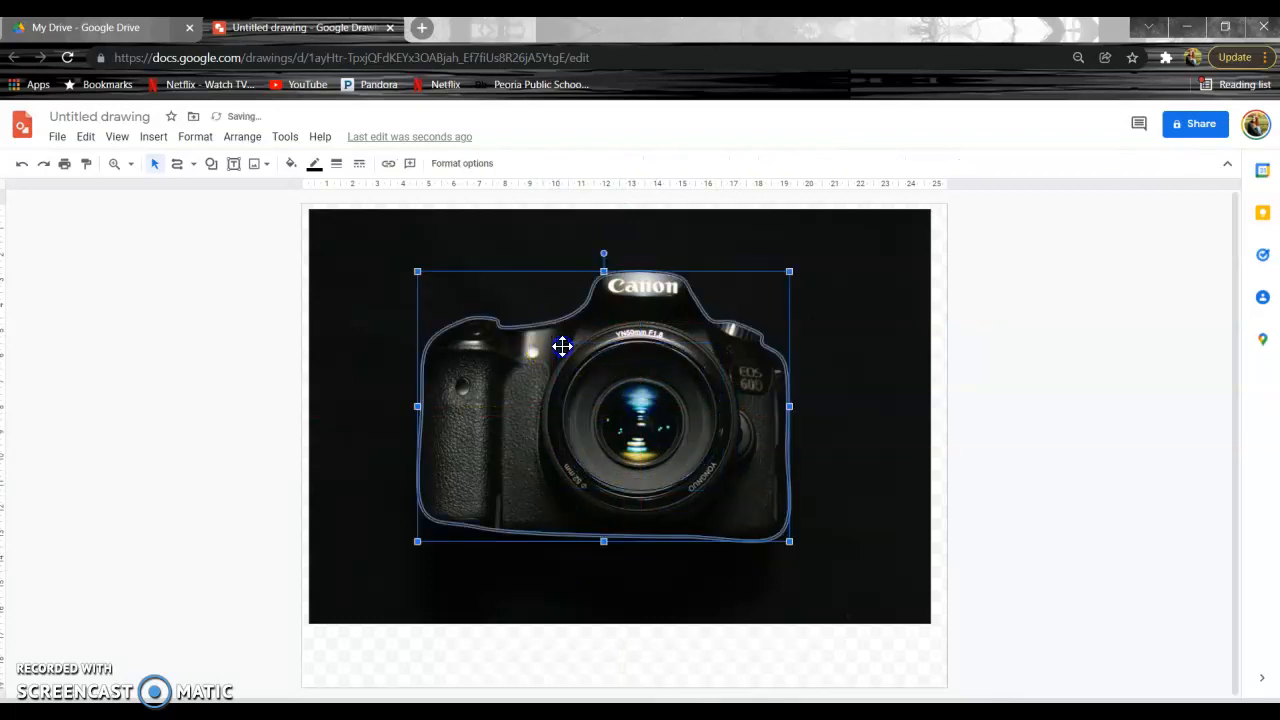
click(589, 345)
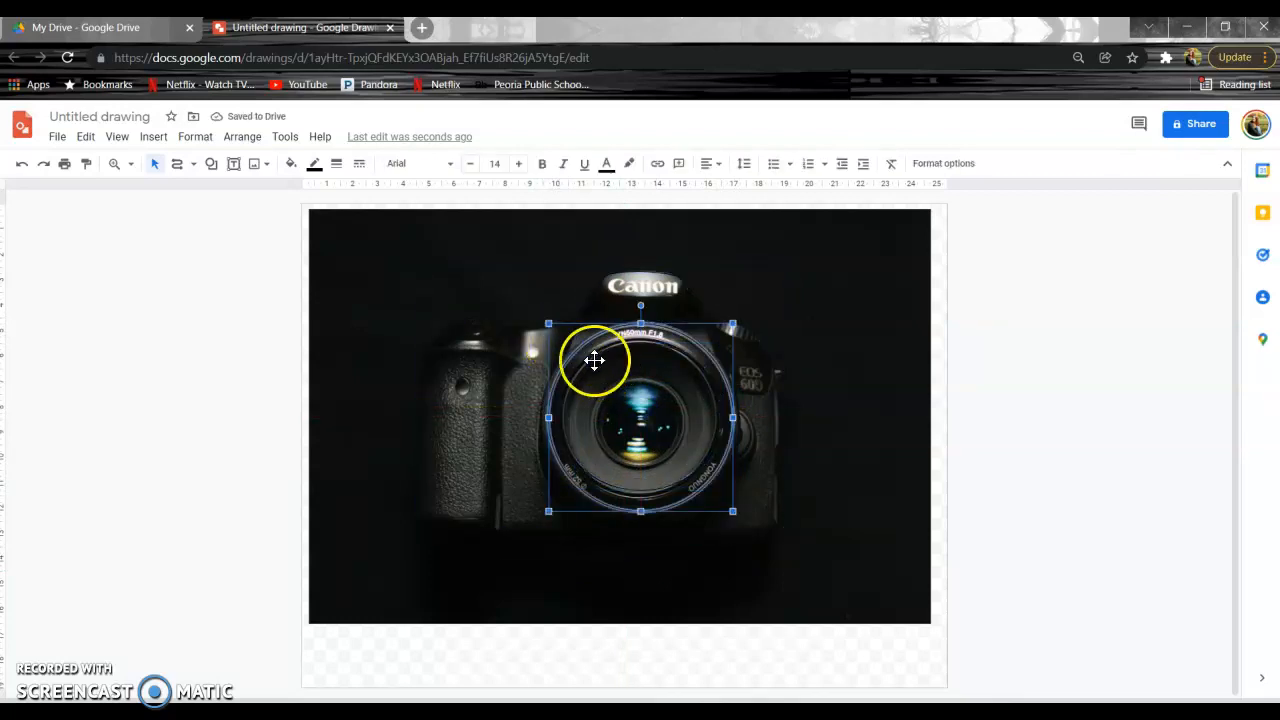
click(592, 356)
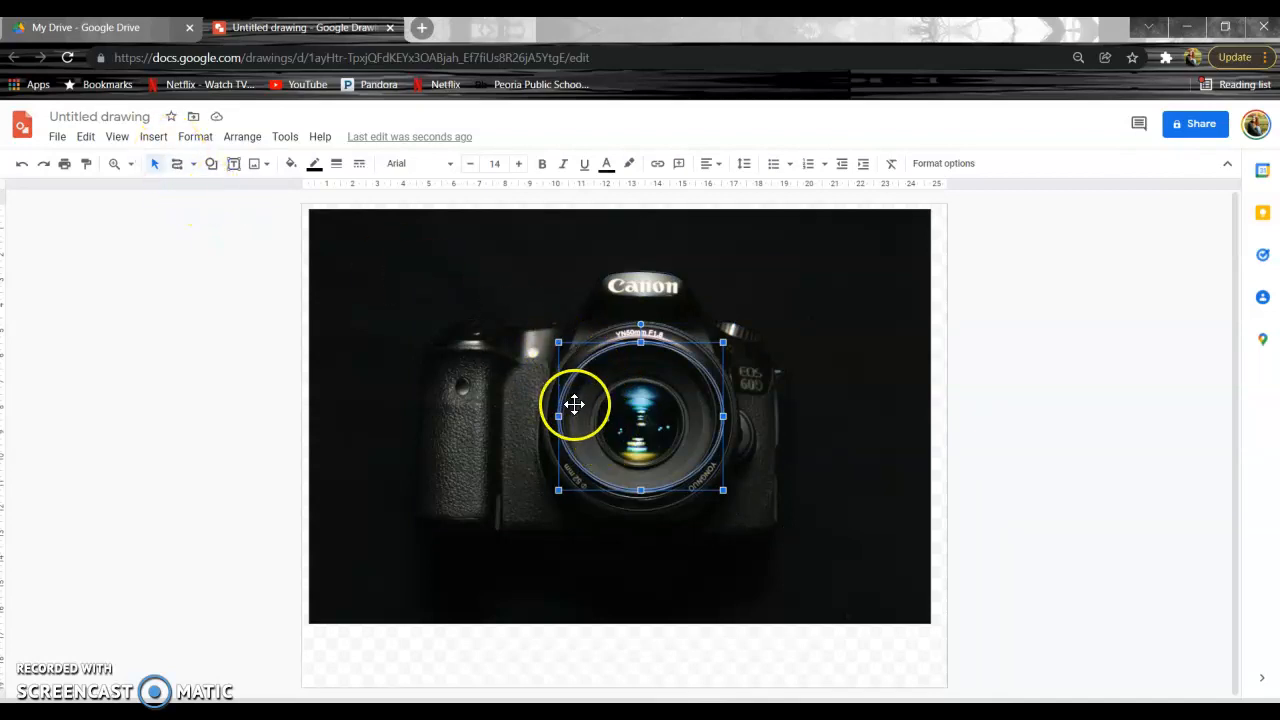
Step: Copy and paste the inner ring circle, then resize and position the copy around the small glass element at the lens centre
click(155, 136)
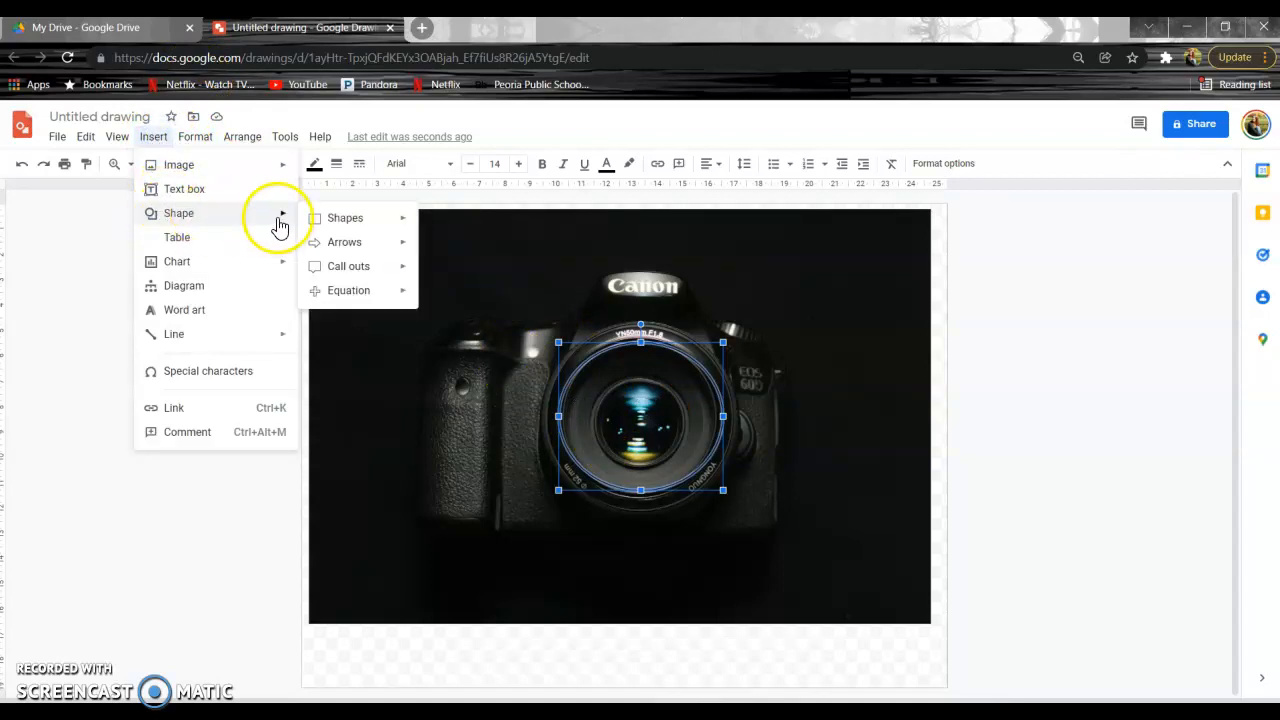
click(117, 137)
mouse_move(91, 145)
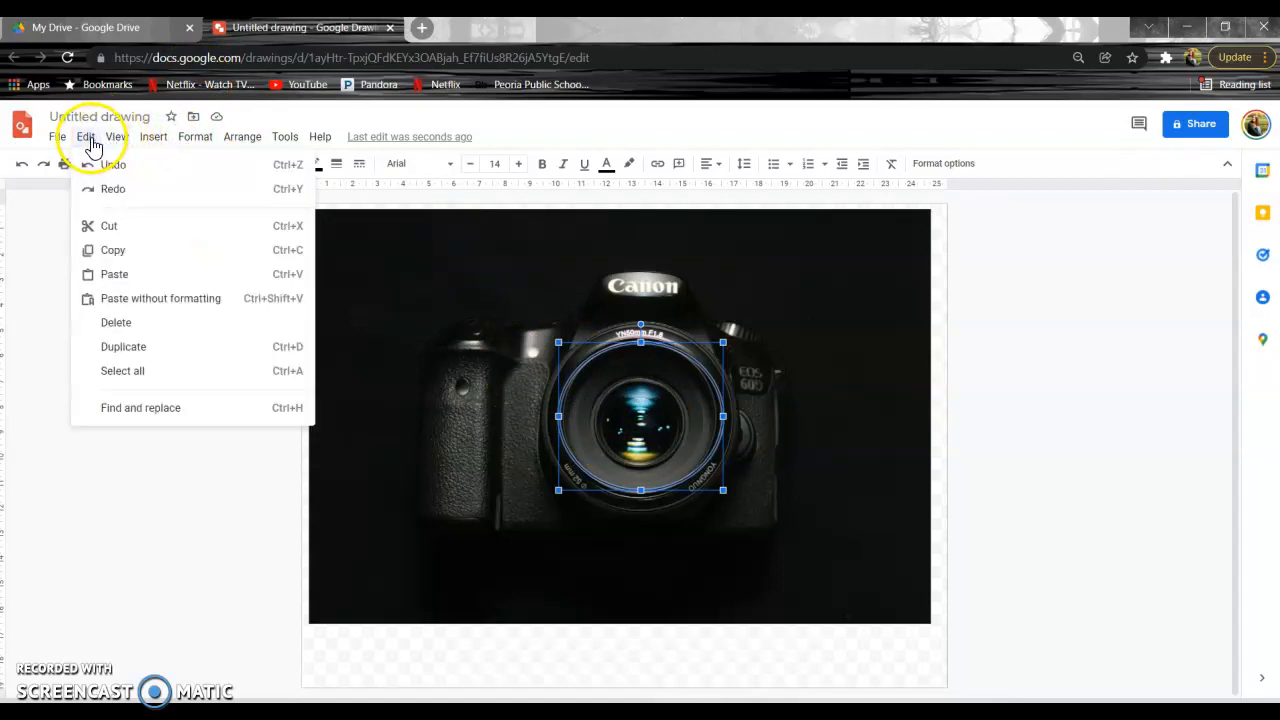
click(110, 251)
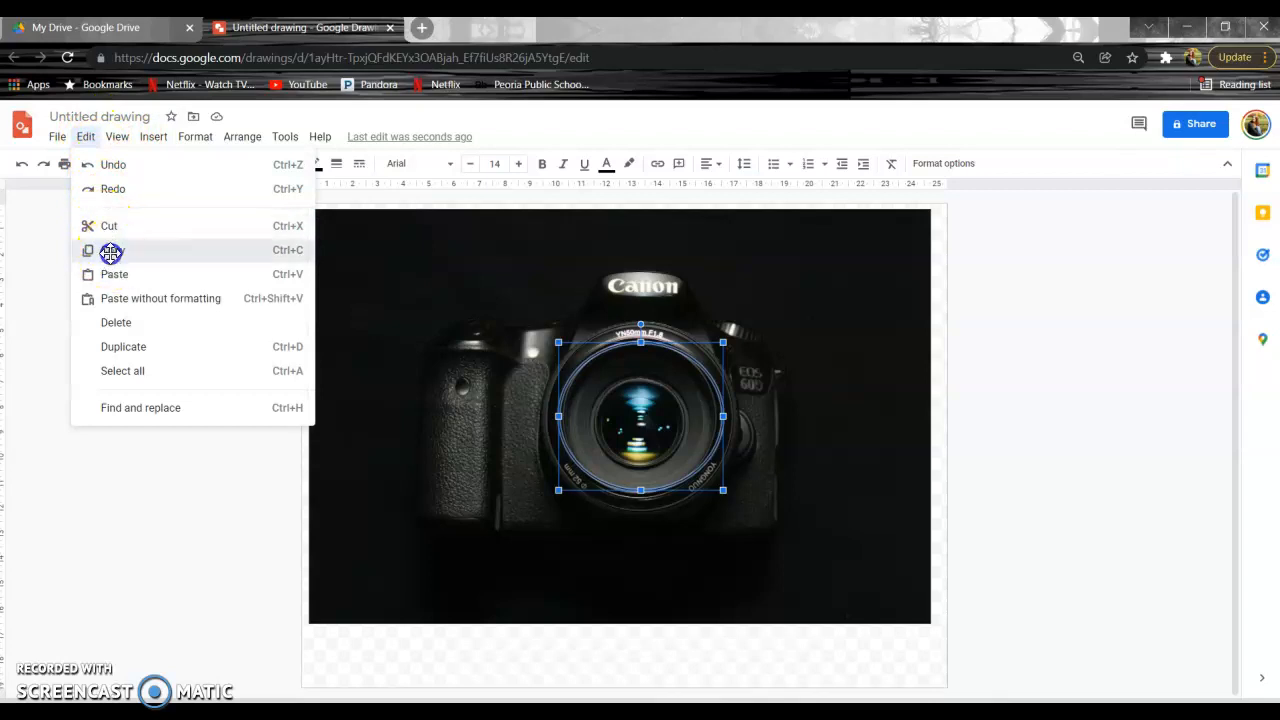
click(86, 137)
click(111, 274)
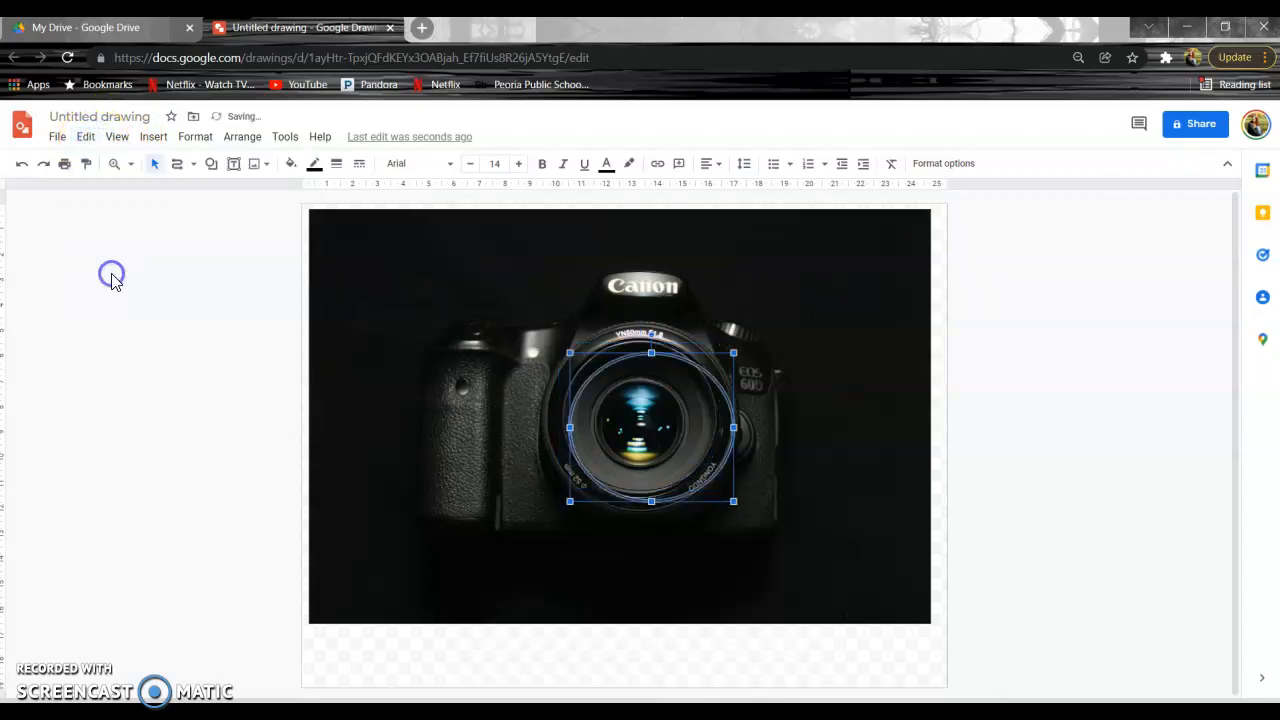
drag(570, 353, 645, 421)
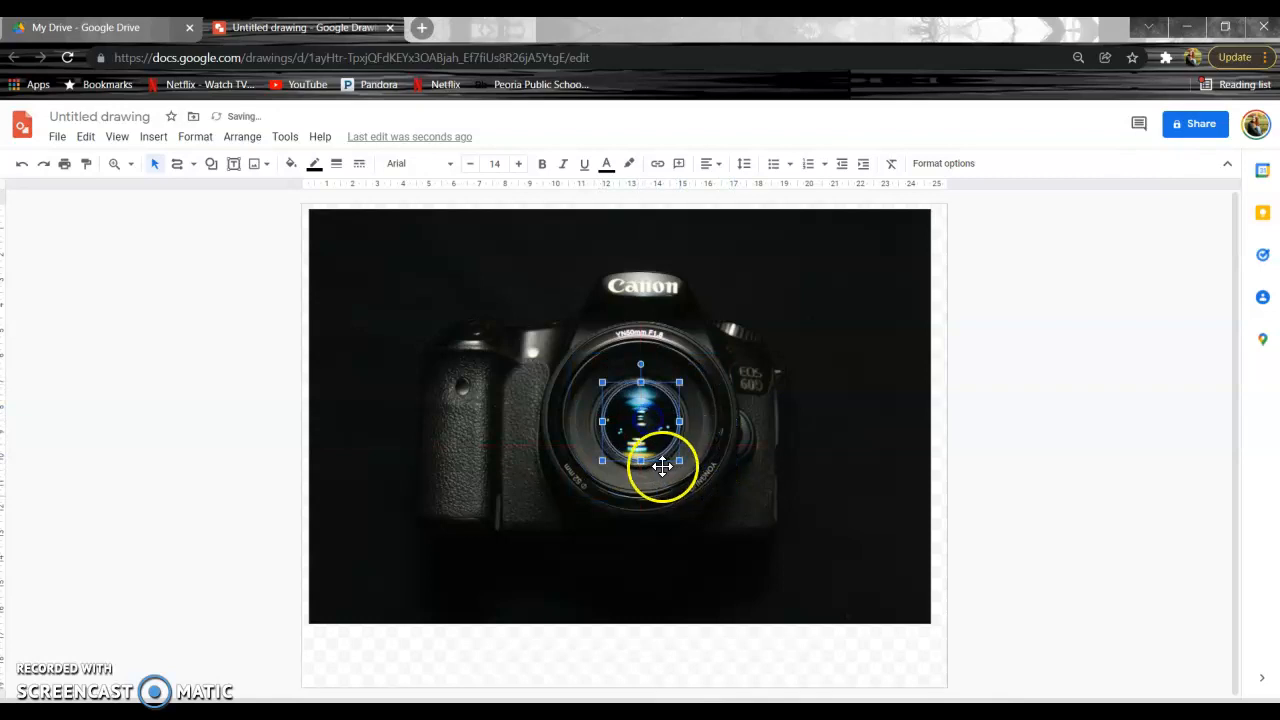
drag(682, 464, 688, 470)
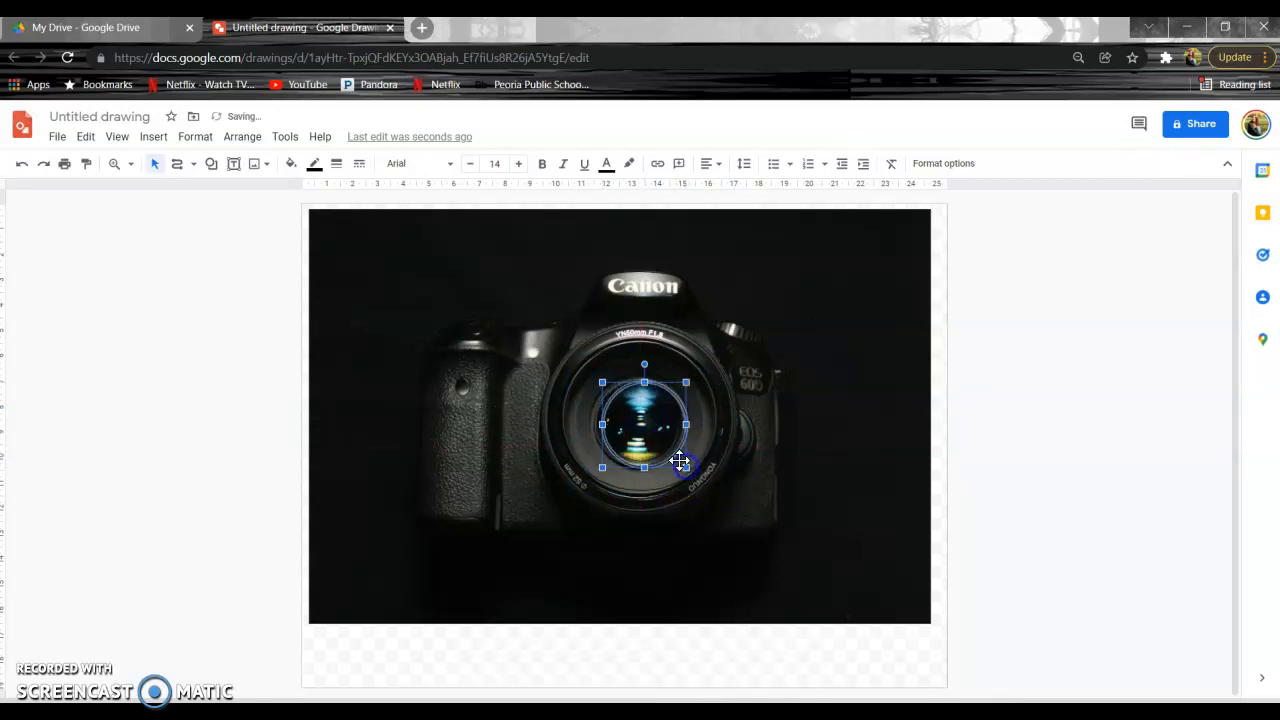
drag(637, 410, 635, 410)
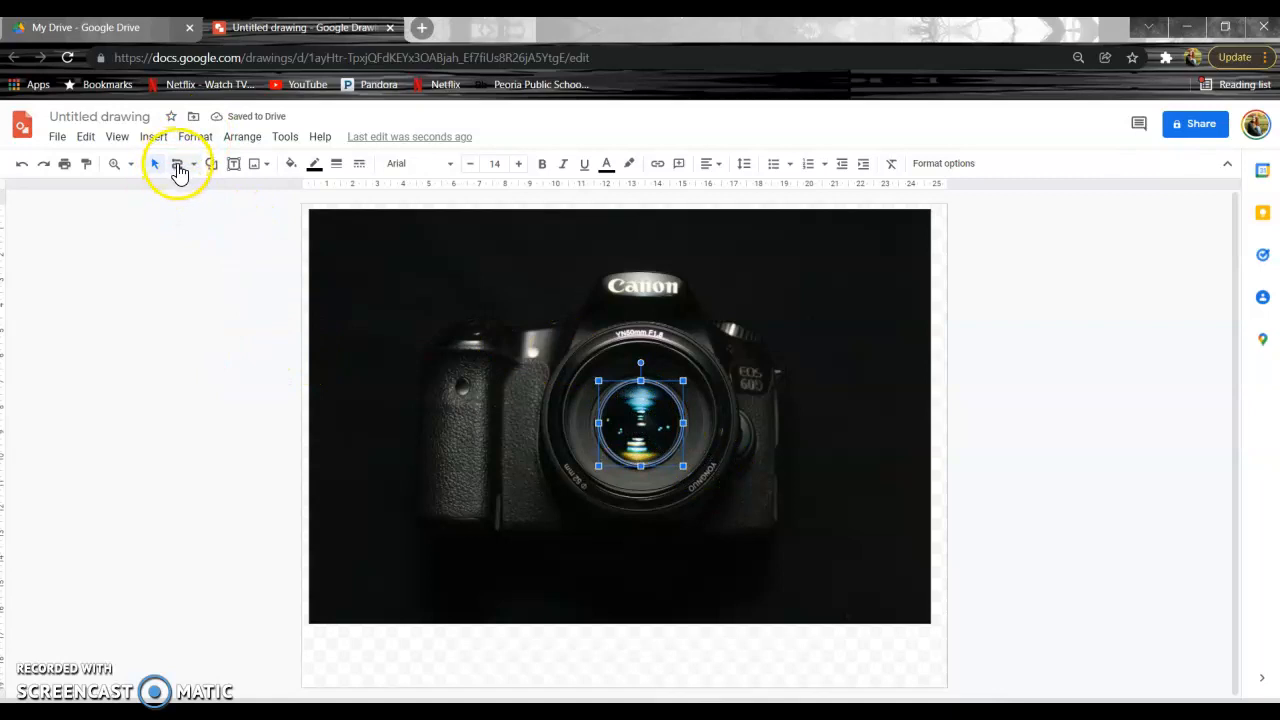
Step: Trace the upper and lower light reflections in the lens glass as small closed shapes with the Curve tool
click(178, 166)
click(197, 166)
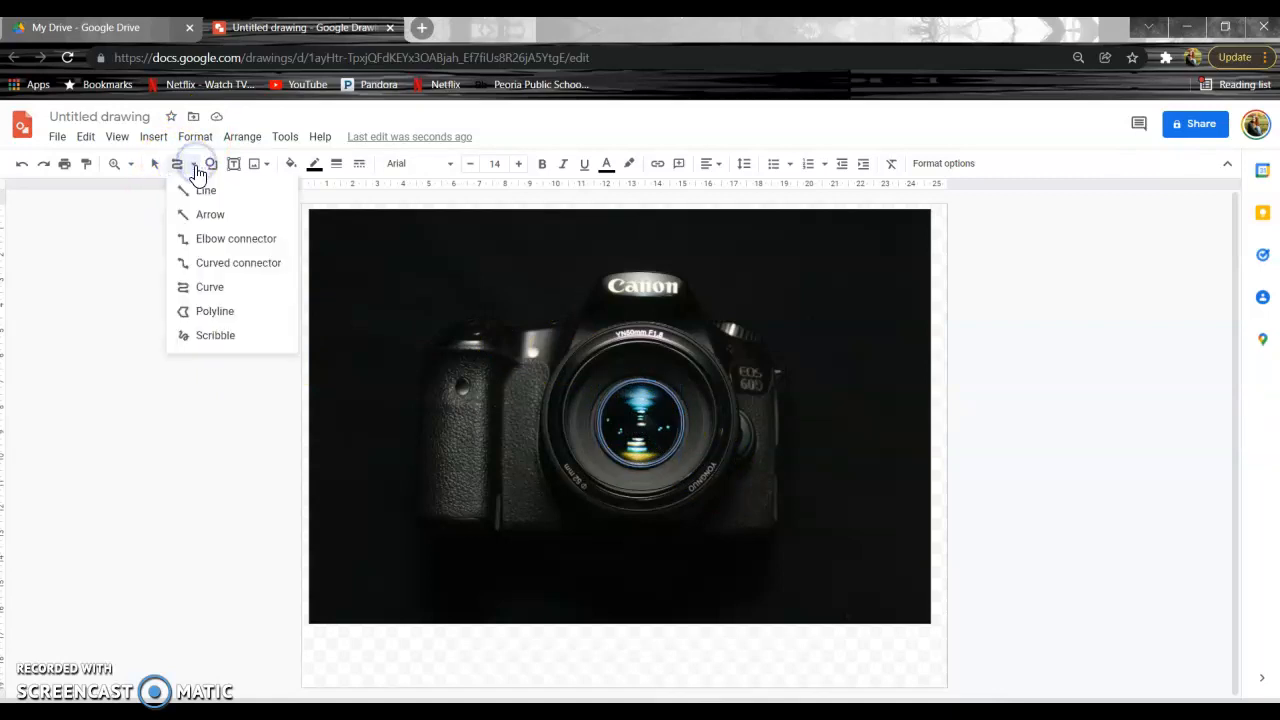
click(207, 298)
click(203, 298)
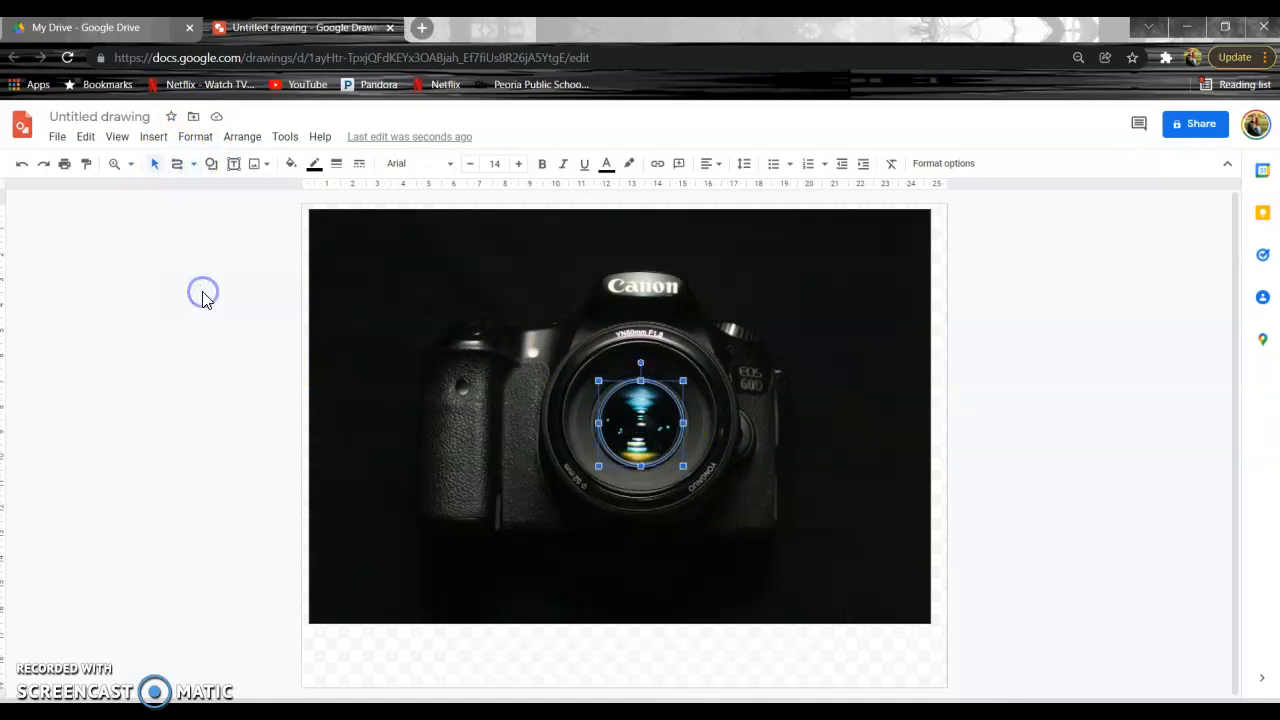
click(177, 163)
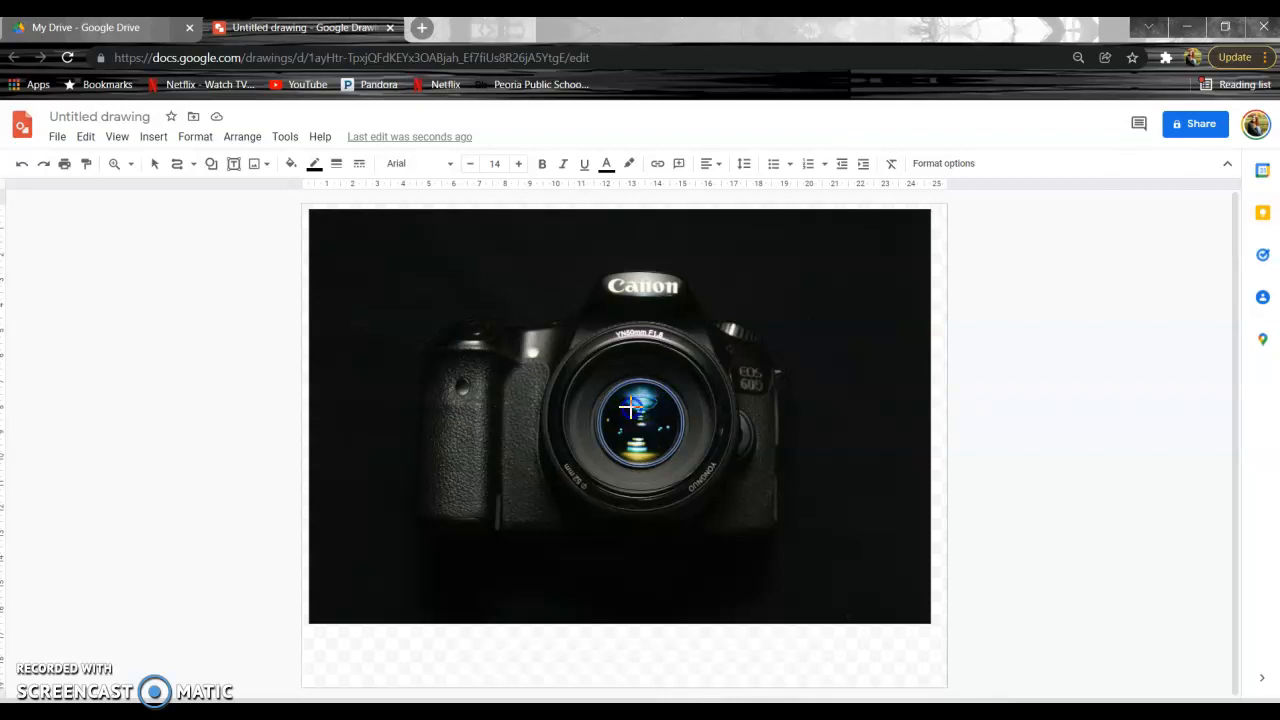
click(626, 414)
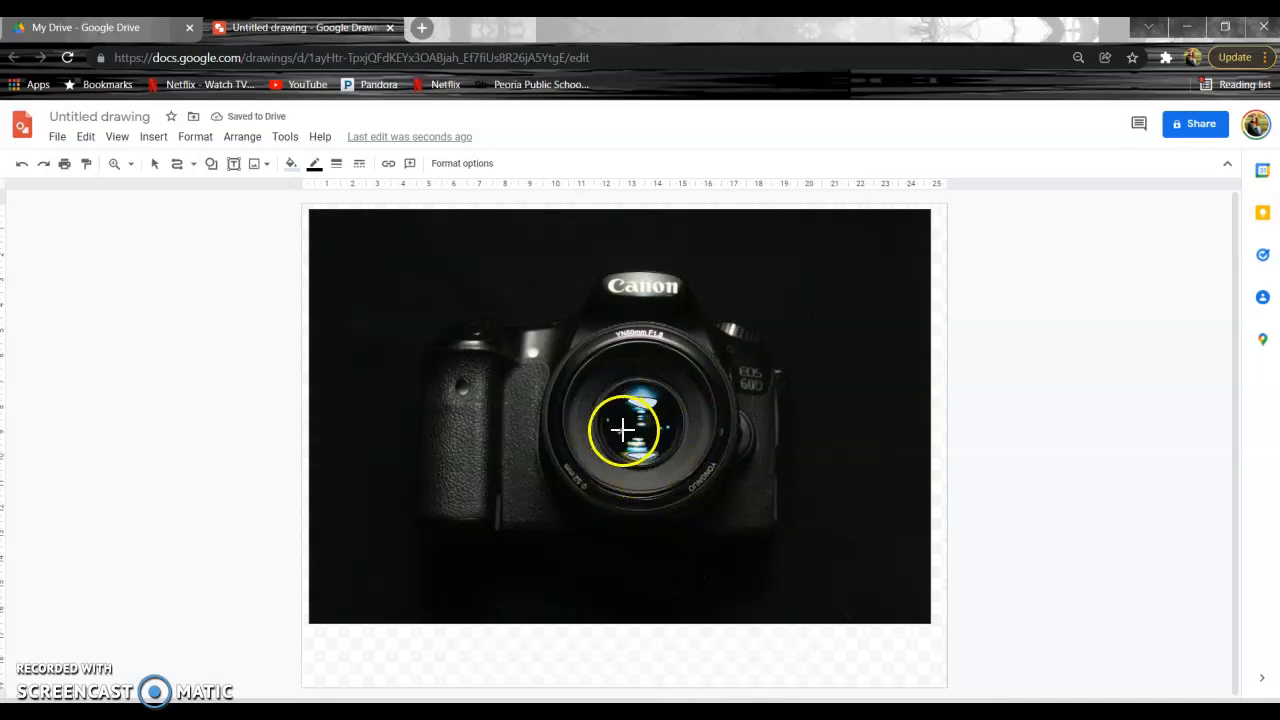
Step: Copy and paste the lower reflection shape, rotate the copy upside down and place it at the centre of the lens glass
click(87, 137)
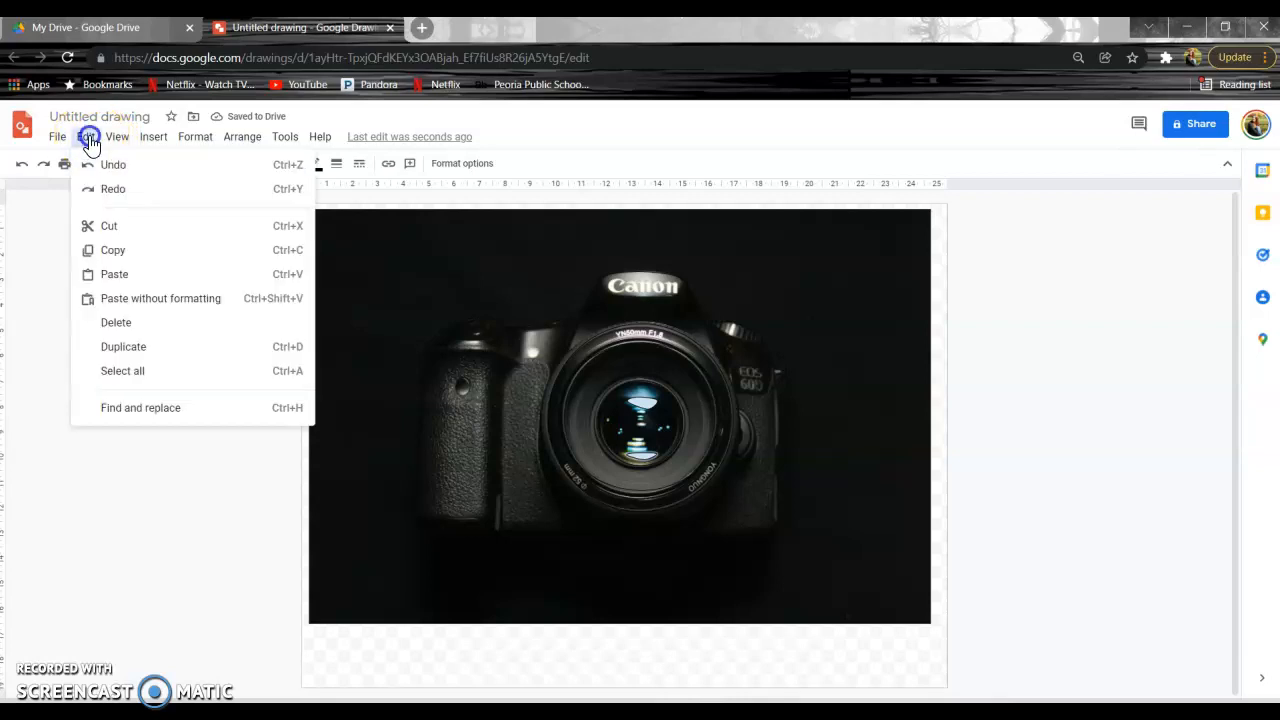
click(87, 137)
click(160, 164)
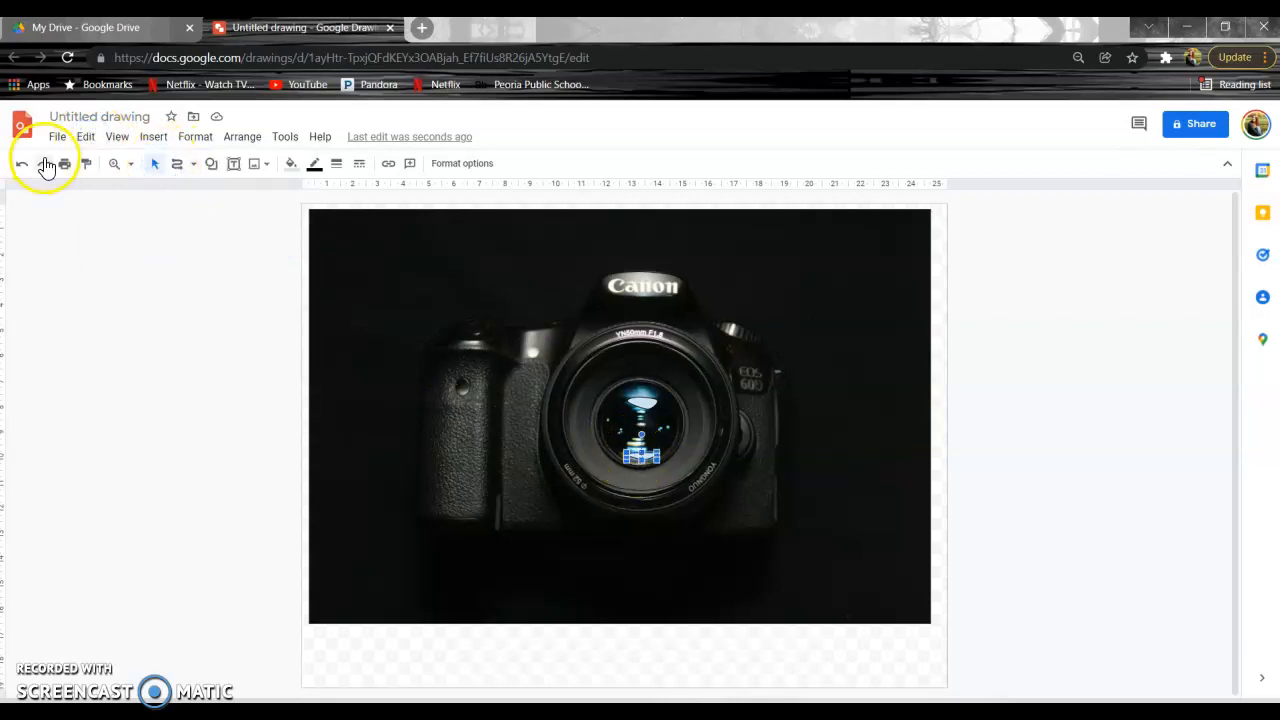
click(85, 138)
click(108, 249)
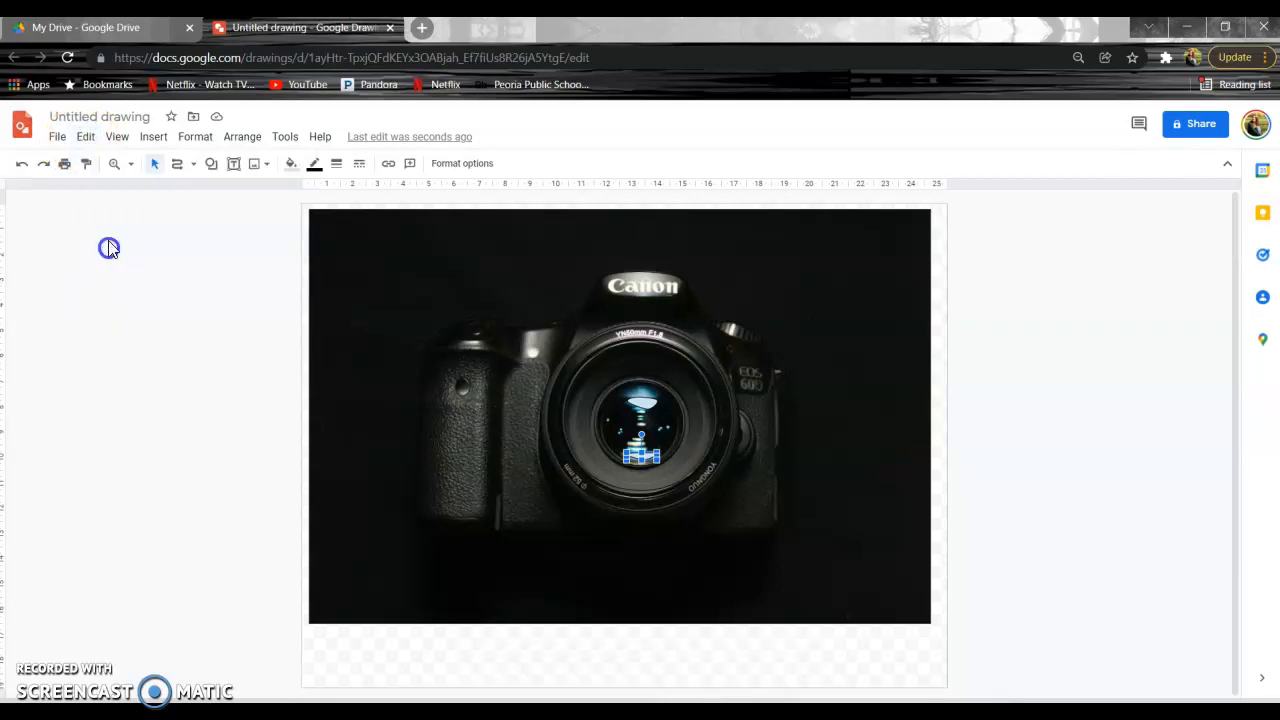
click(88, 138)
click(120, 274)
drag(646, 415, 660, 483)
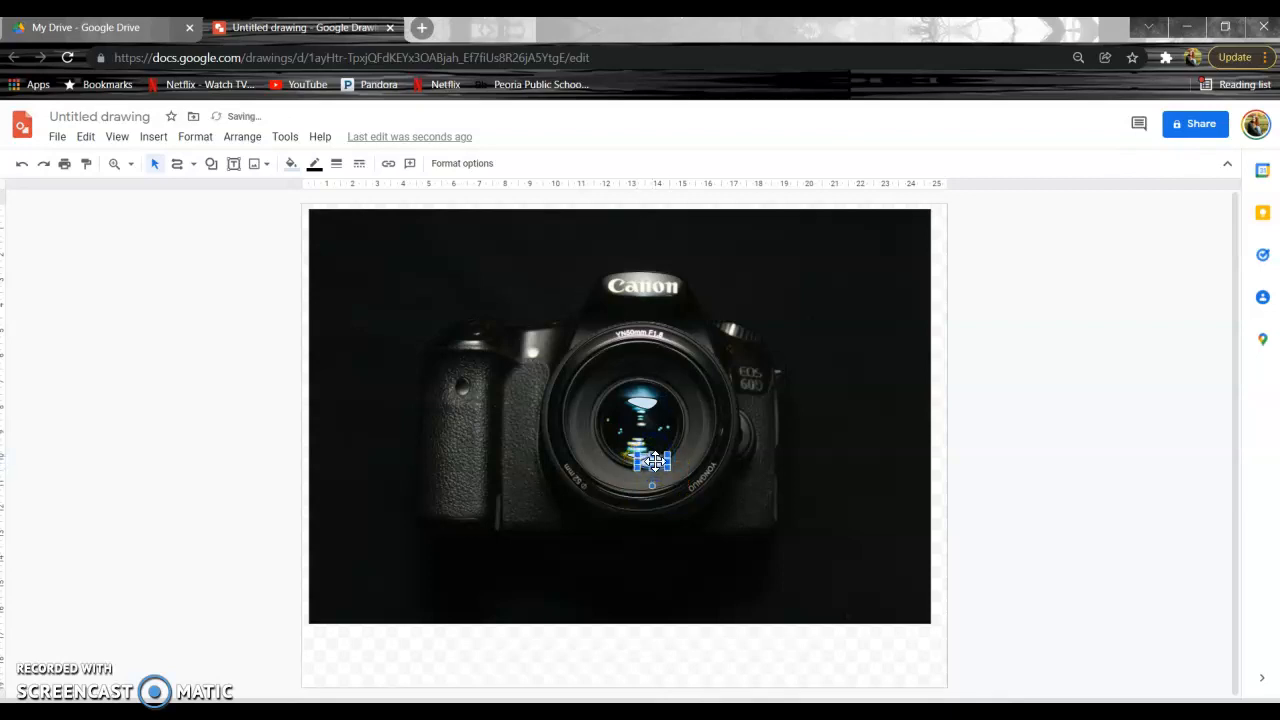
drag(643, 417, 629, 414)
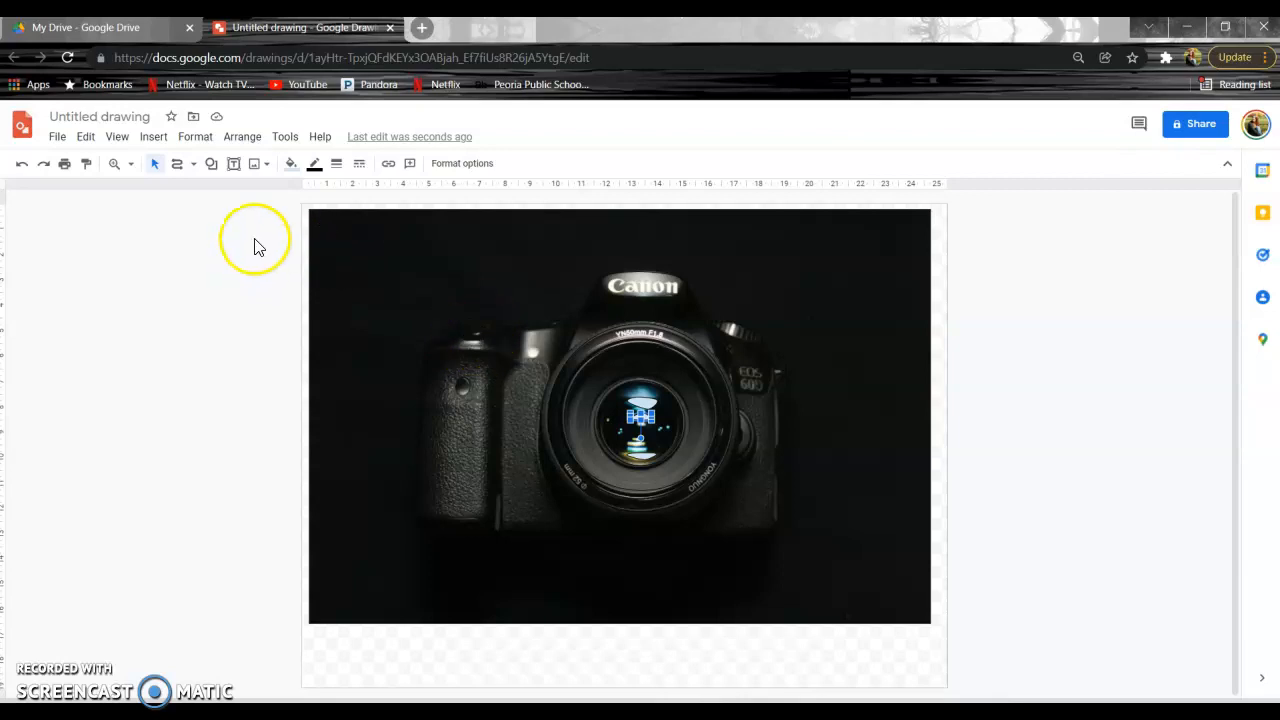
Step: Add an oval shape, flatten and narrow it to the shutter button's size and place it on top of the camera grip
click(213, 166)
mouse_move(253, 201)
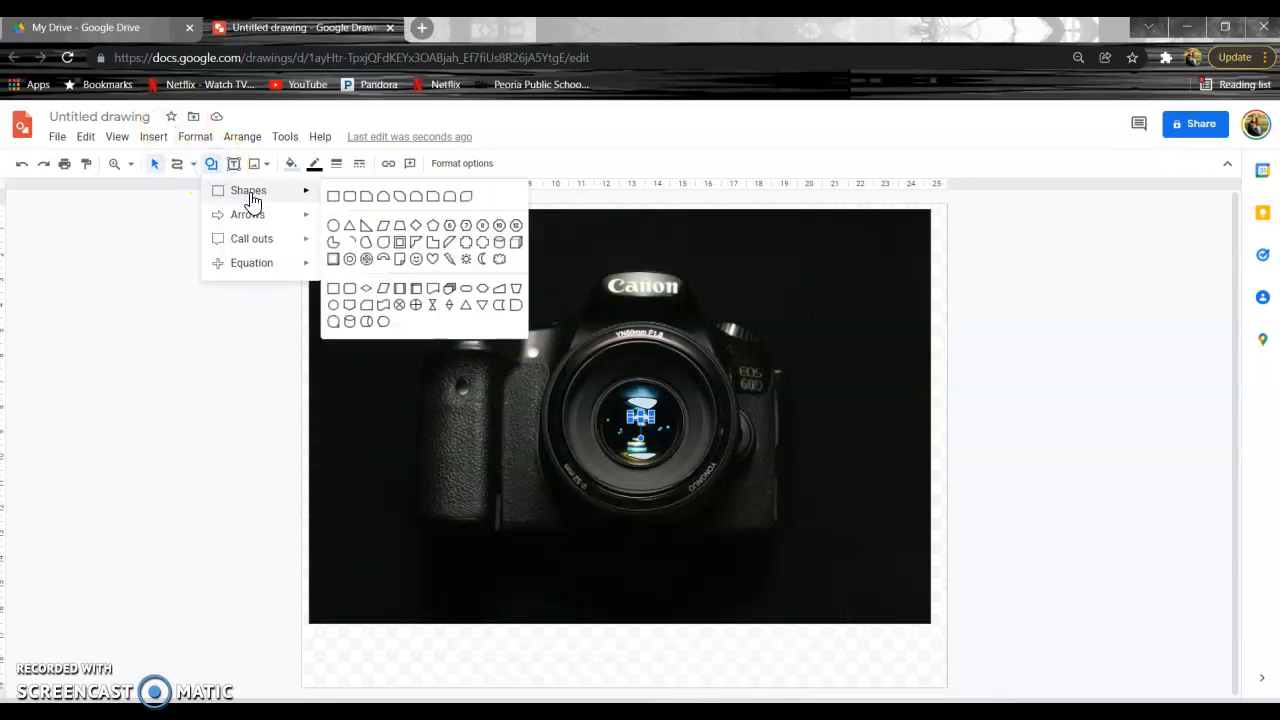
click(334, 225)
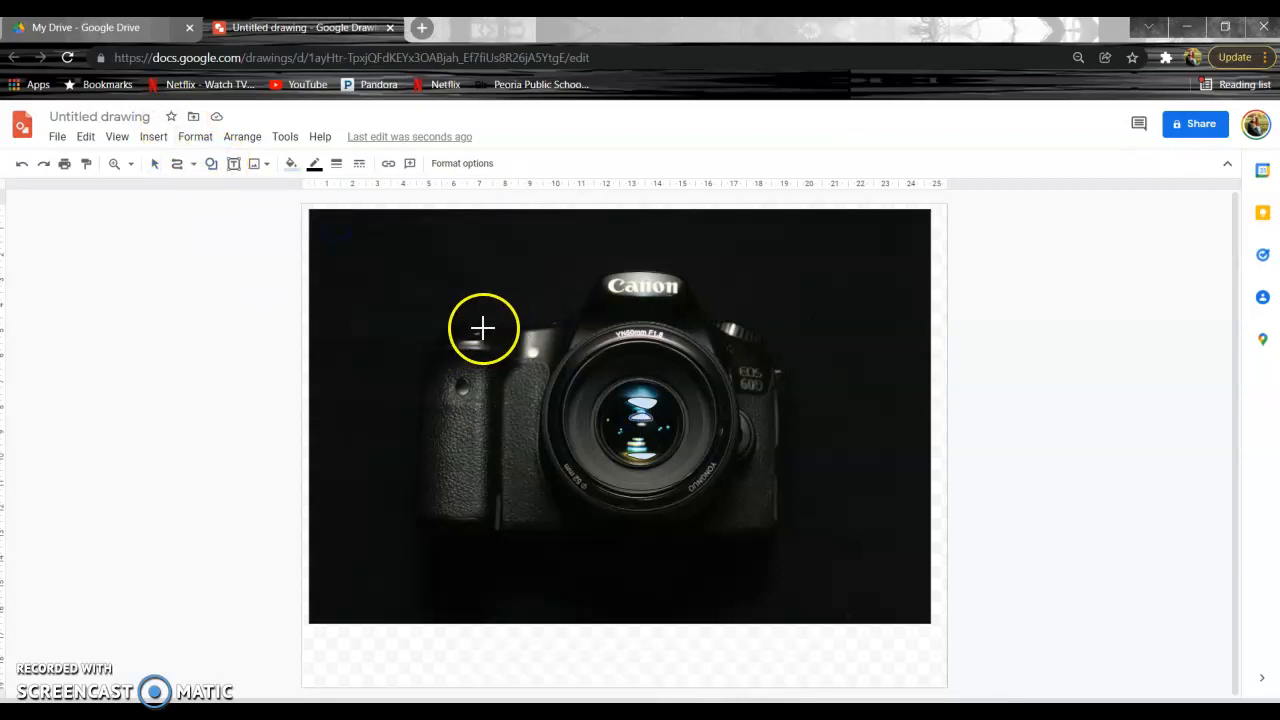
click(476, 331)
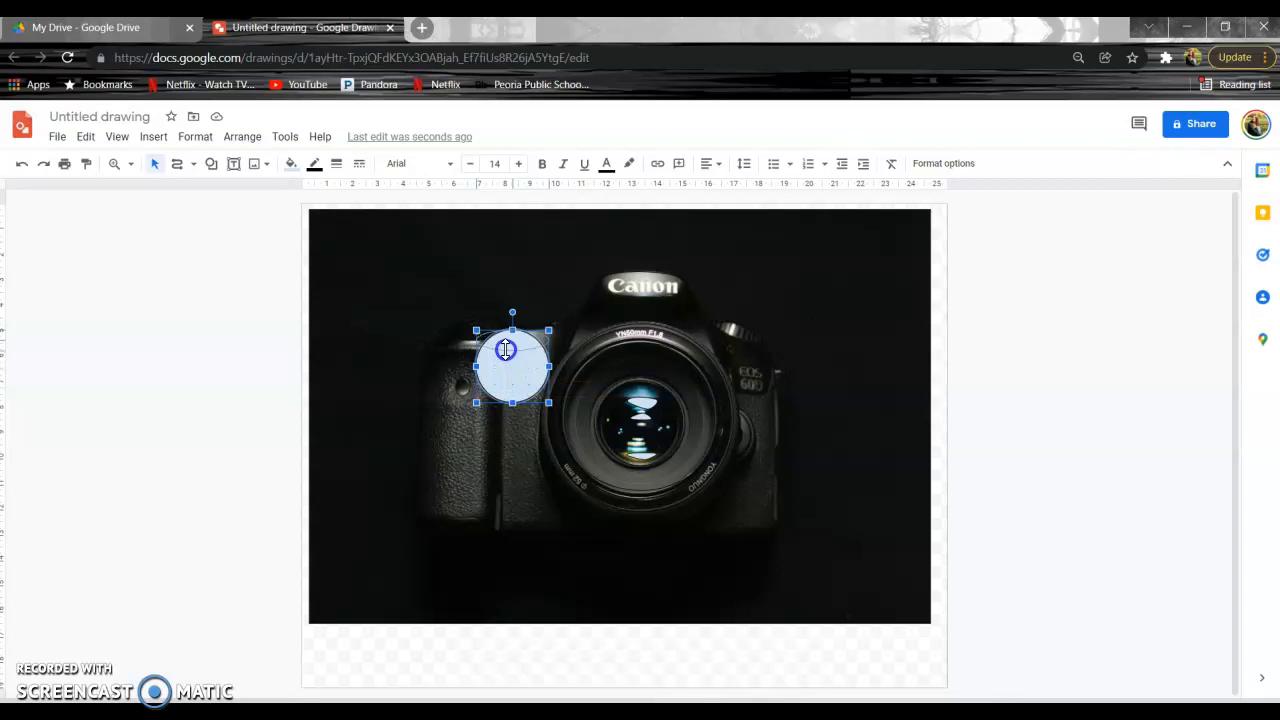
drag(505, 346, 505, 347)
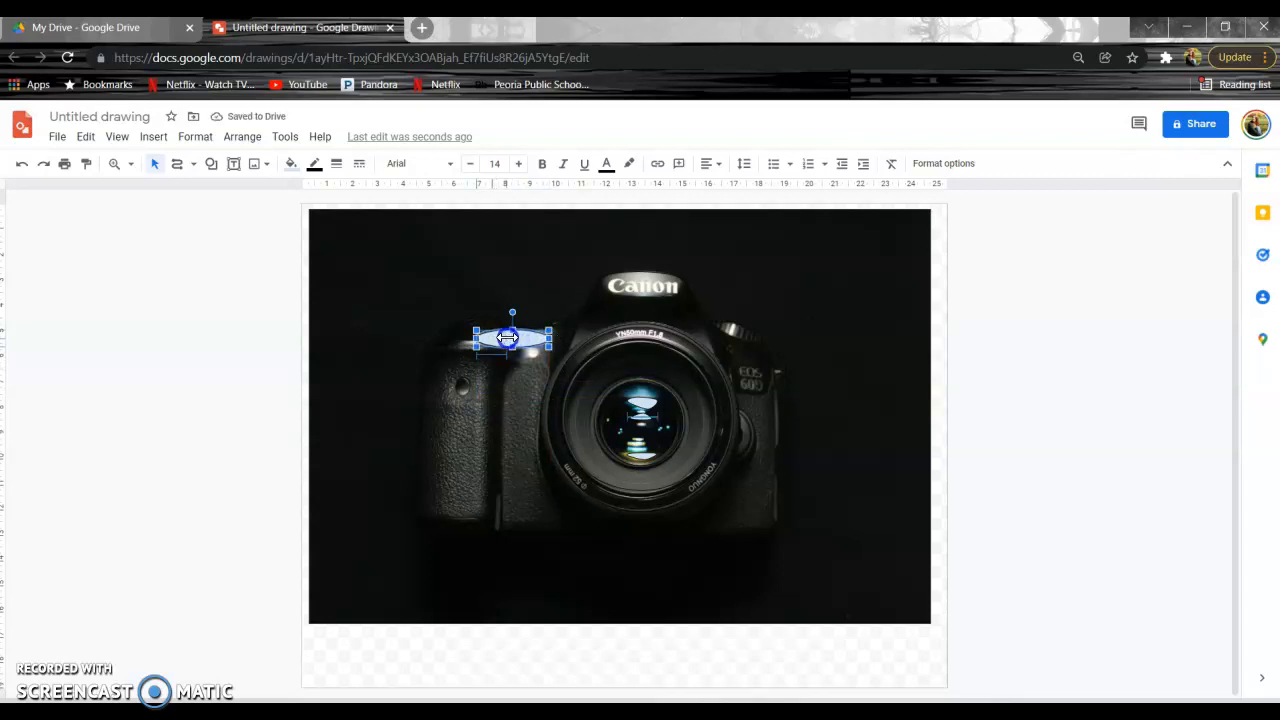
drag(510, 338, 512, 339)
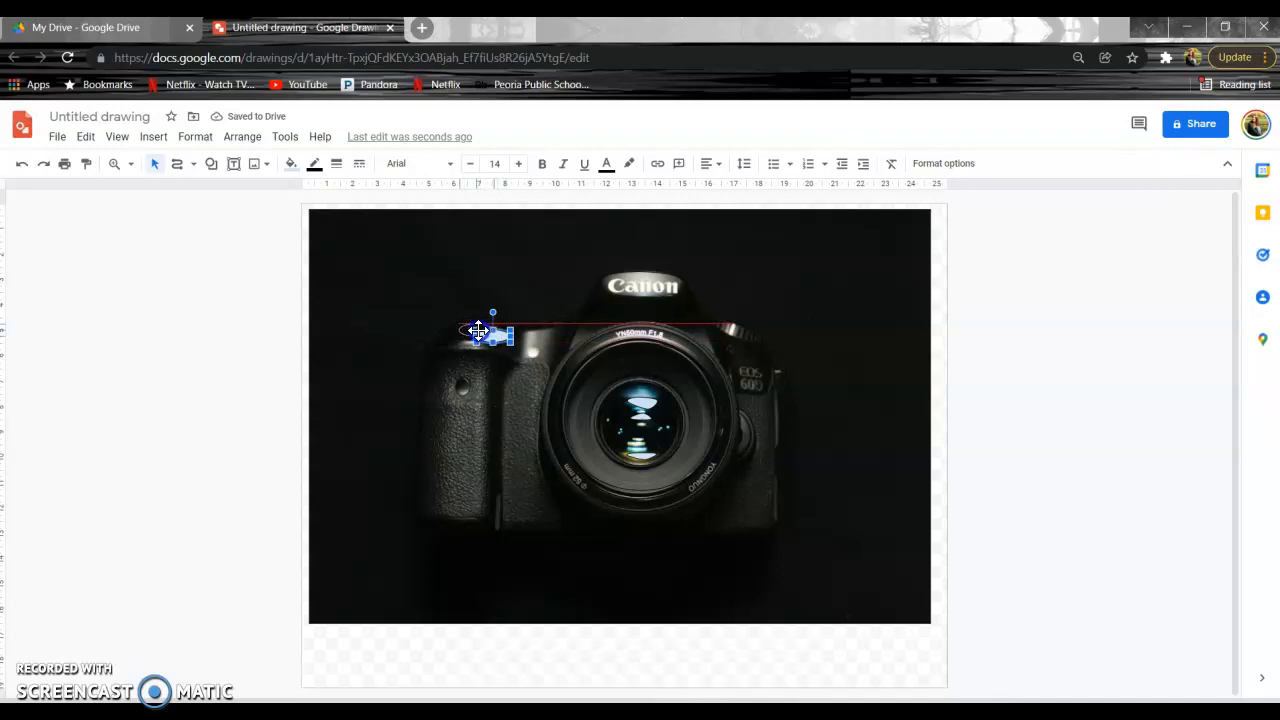
drag(479, 331, 478, 331)
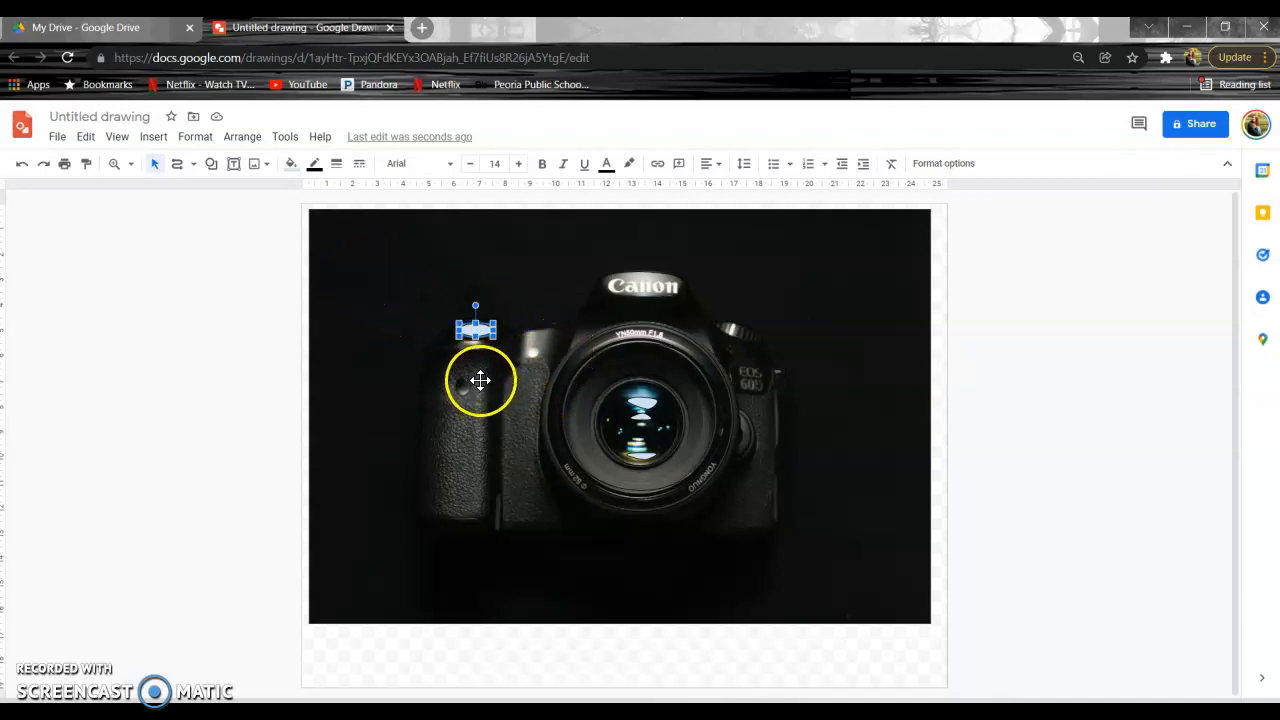
click(155, 166)
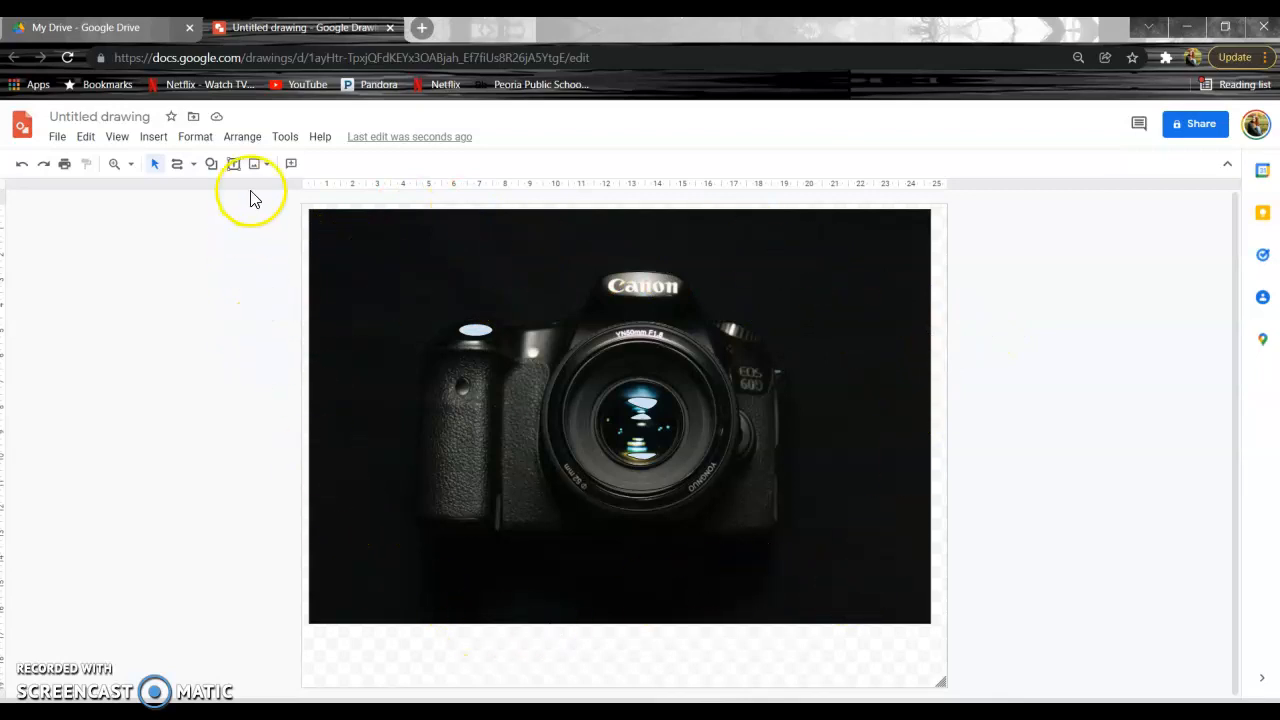
Step: Draw a large oval covering the whole camera, enlarge it to nearly the photo's width and centre it over the photo
click(211, 164)
mouse_move(236, 195)
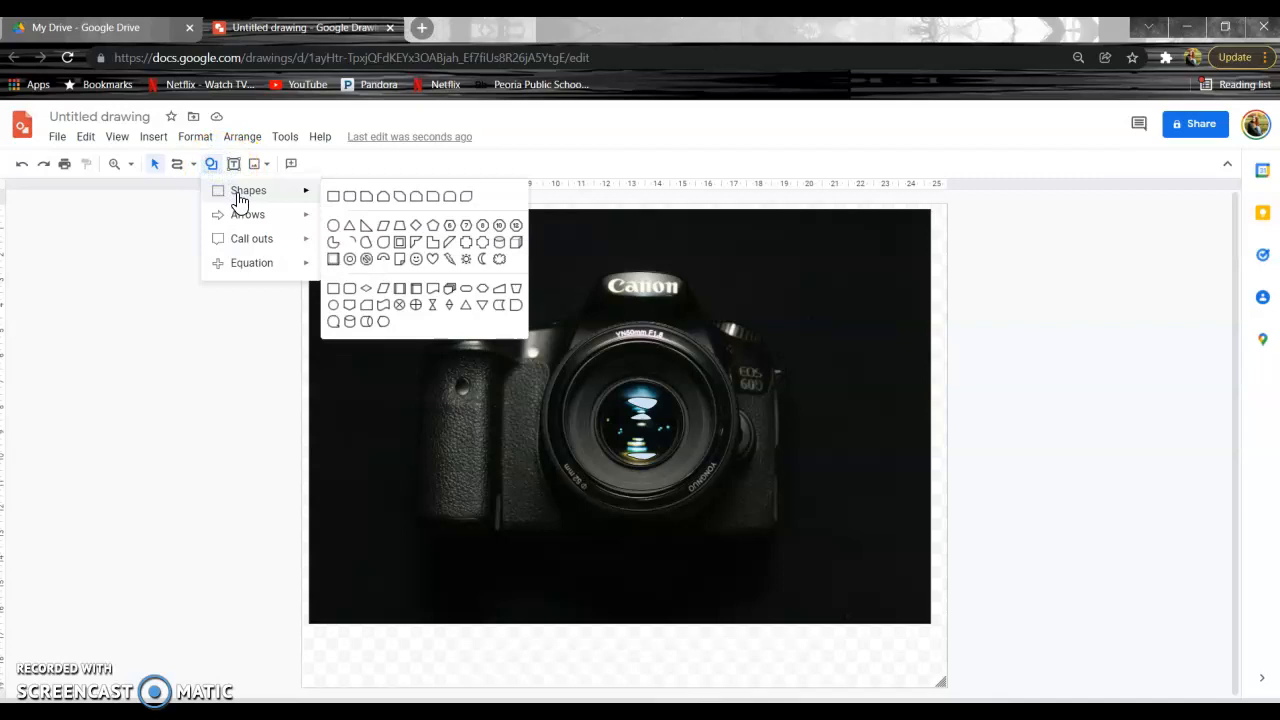
click(333, 224)
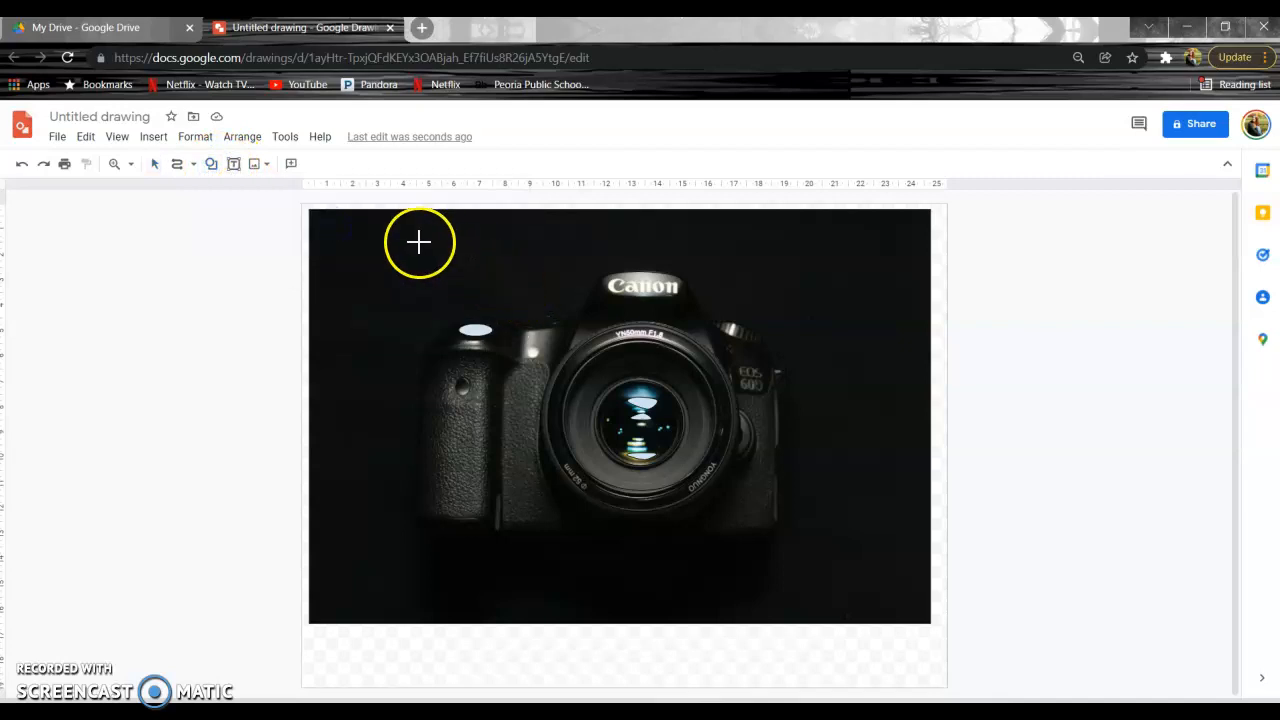
click(367, 235)
drag(442, 310, 907, 578)
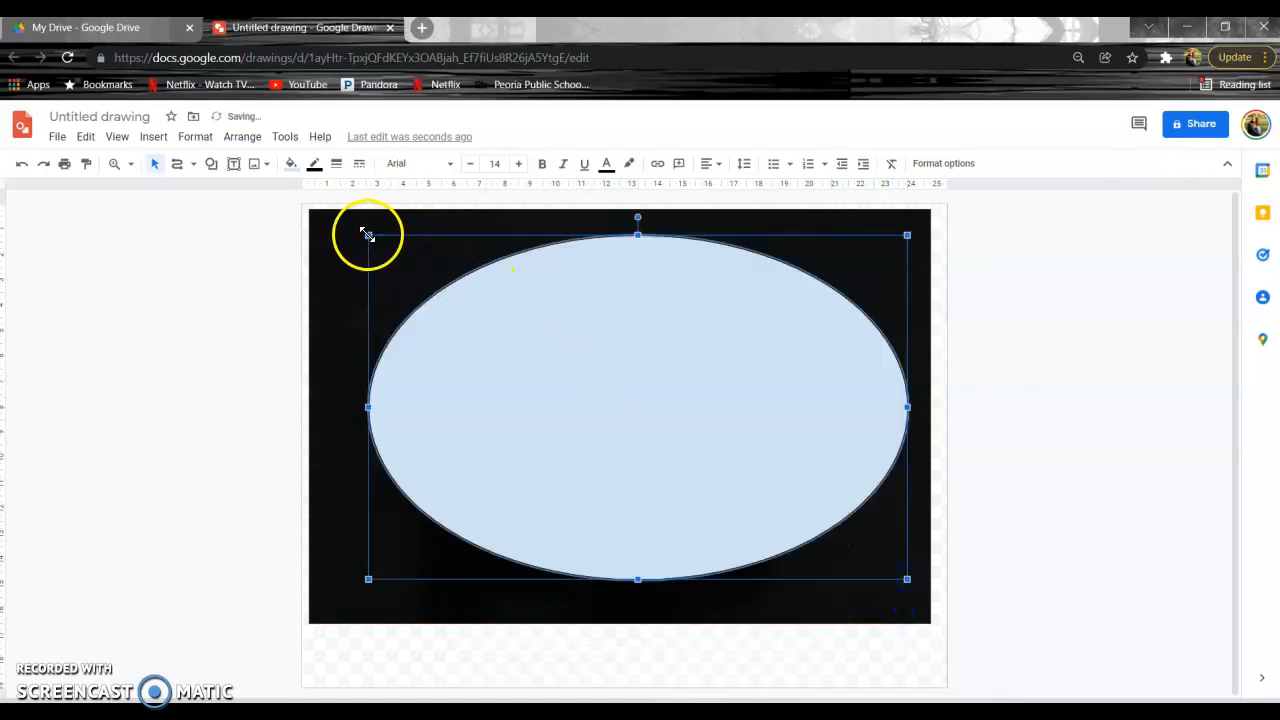
drag(368, 235, 328, 222)
drag(629, 394, 652, 405)
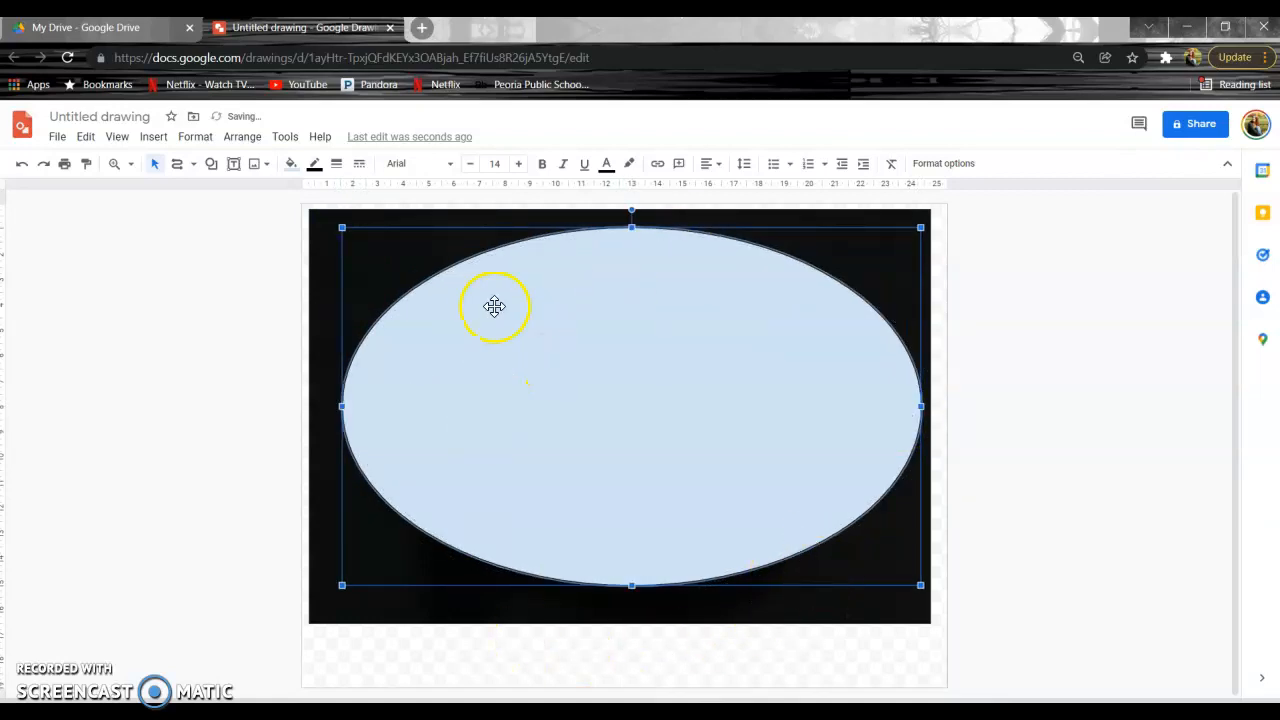
Step: Make the large oval's fill transparent and move the camera photo off the traced outlines, partly beyond the page's left edge
click(290, 165)
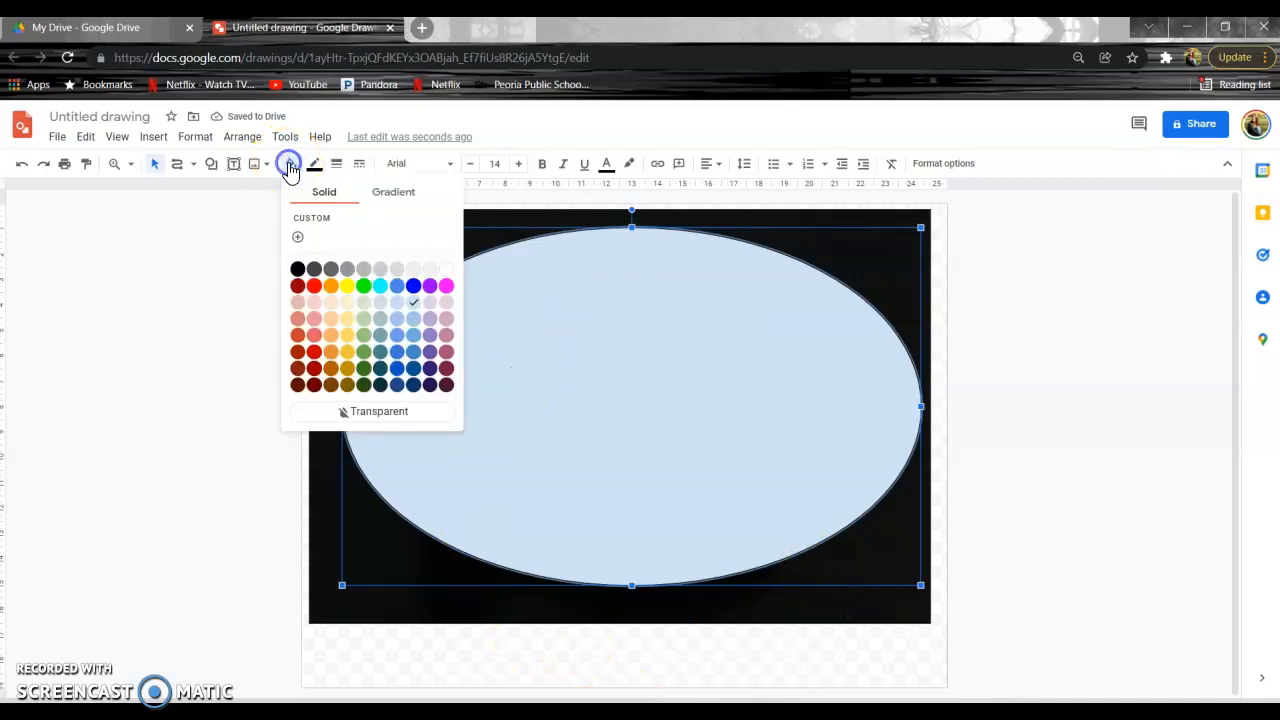
click(364, 414)
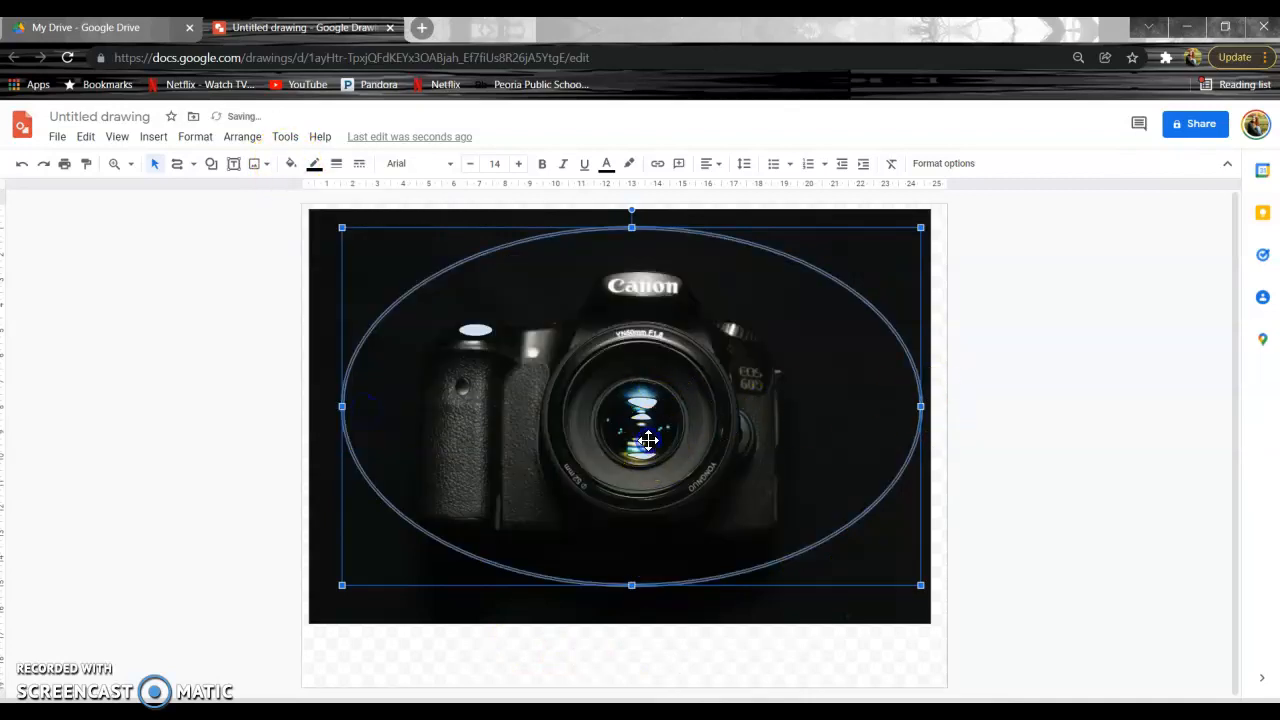
click(155, 165)
click(441, 405)
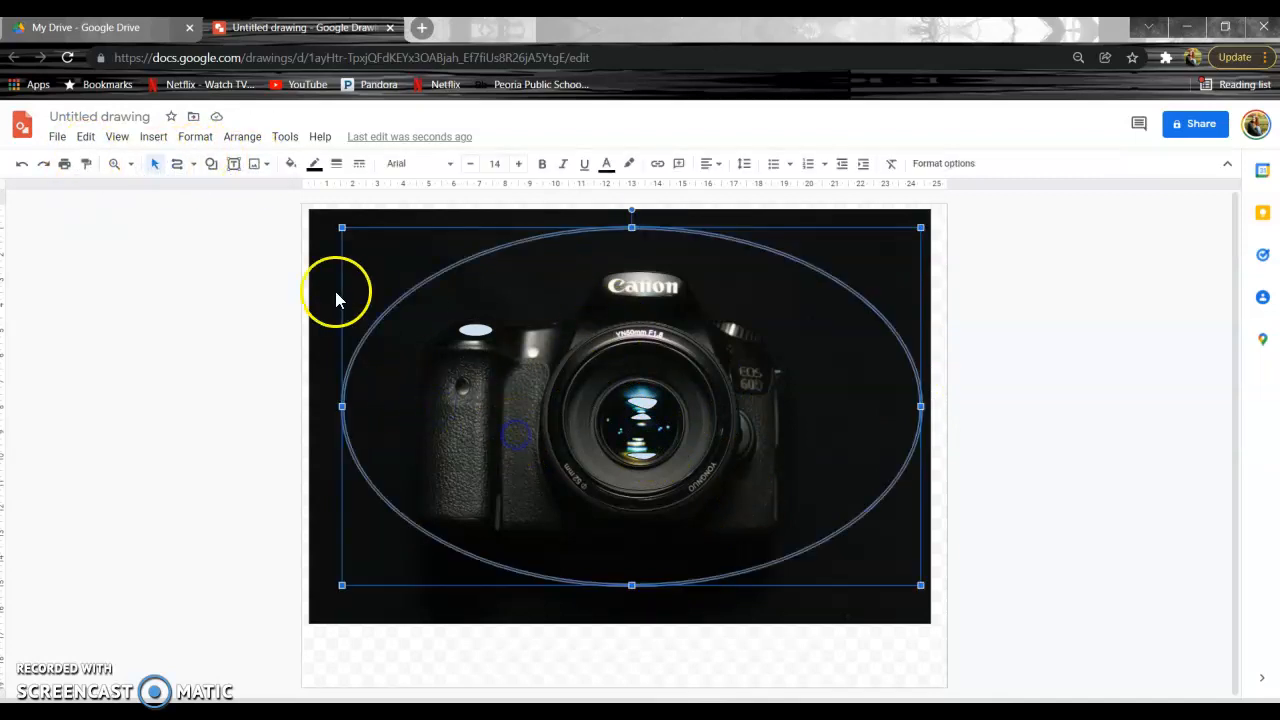
click(177, 163)
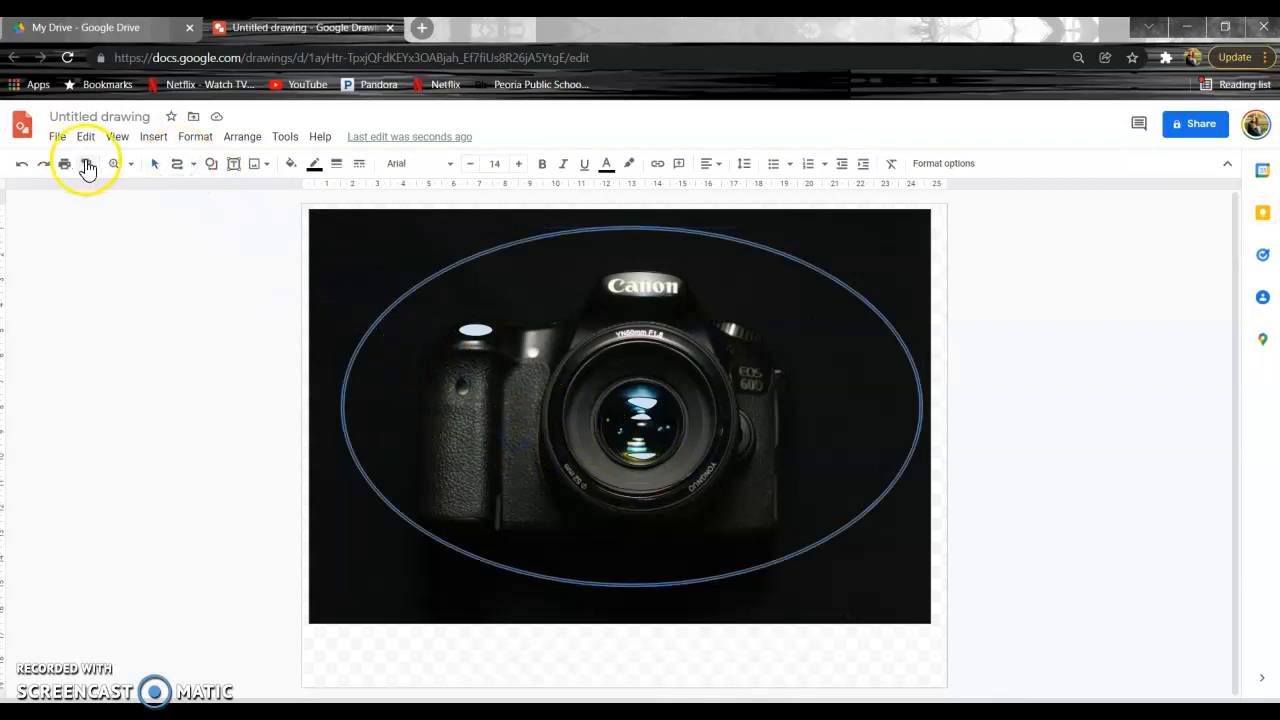
click(155, 163)
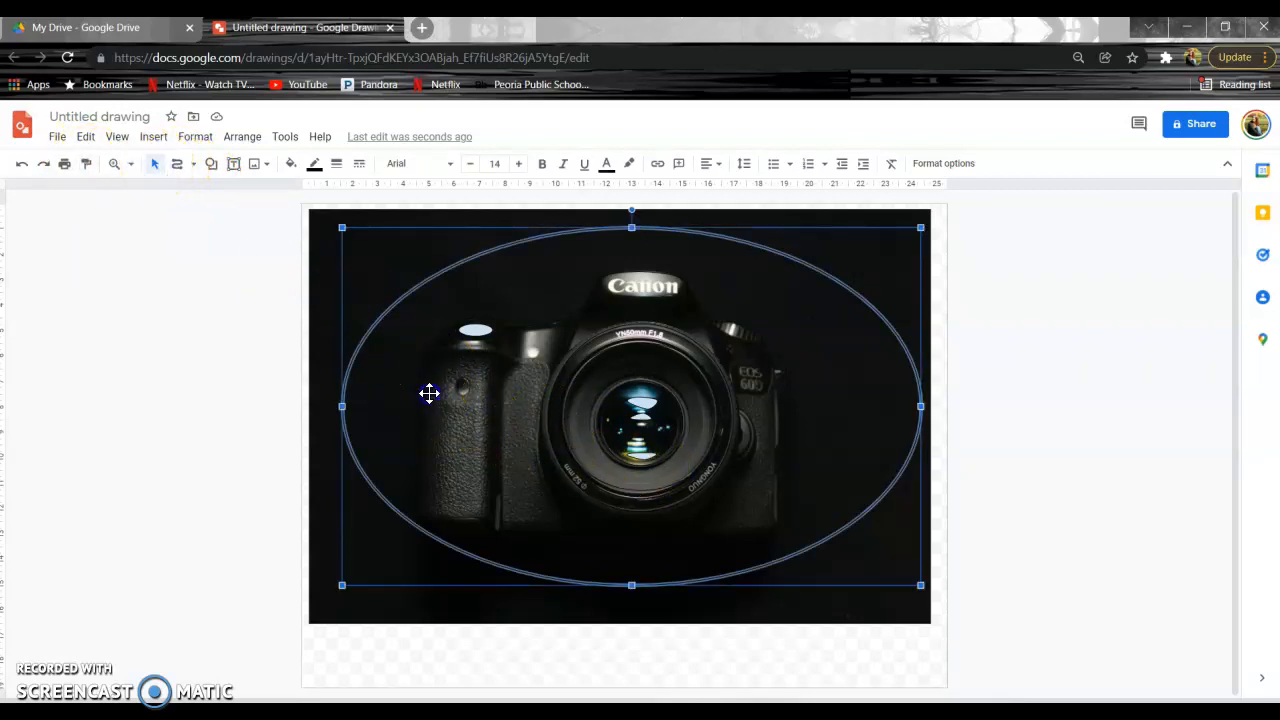
click(374, 257)
drag(160, 259, 114, 289)
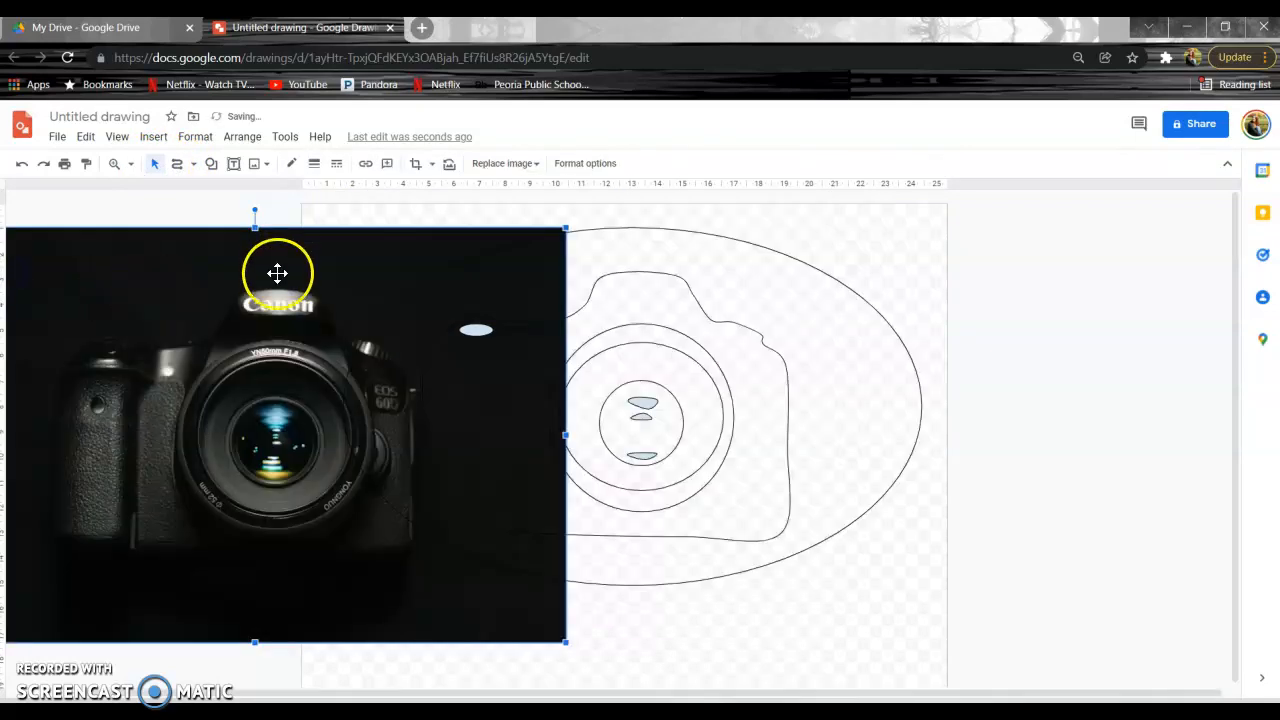
drag(252, 256, 108, 295)
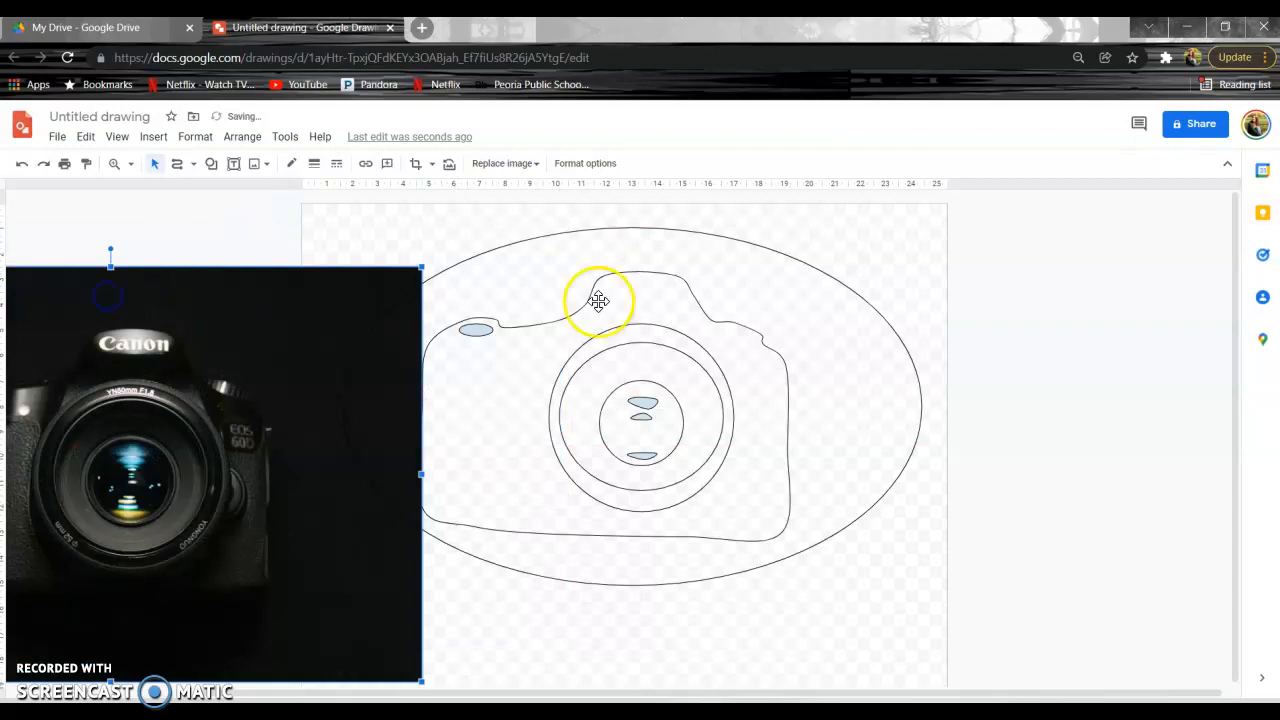
Step: Fill the large oval with light purple and send it to the back, behind the camera outlines
click(530, 514)
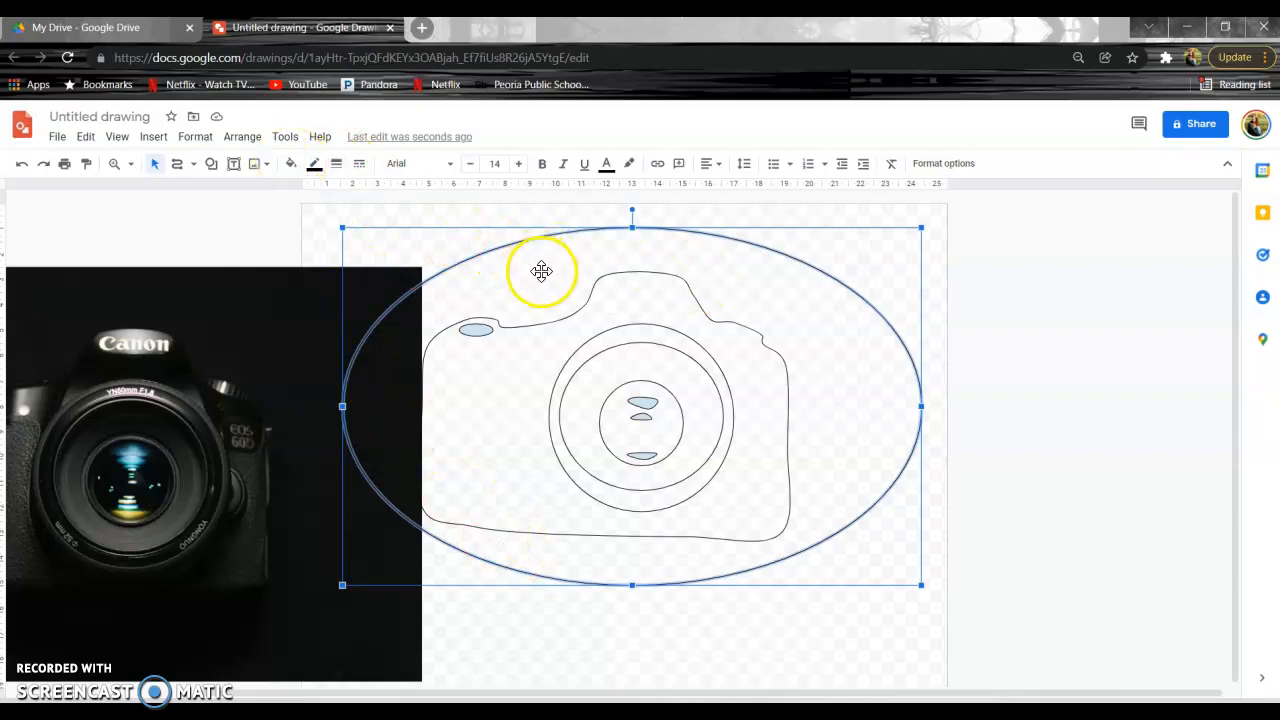
click(290, 164)
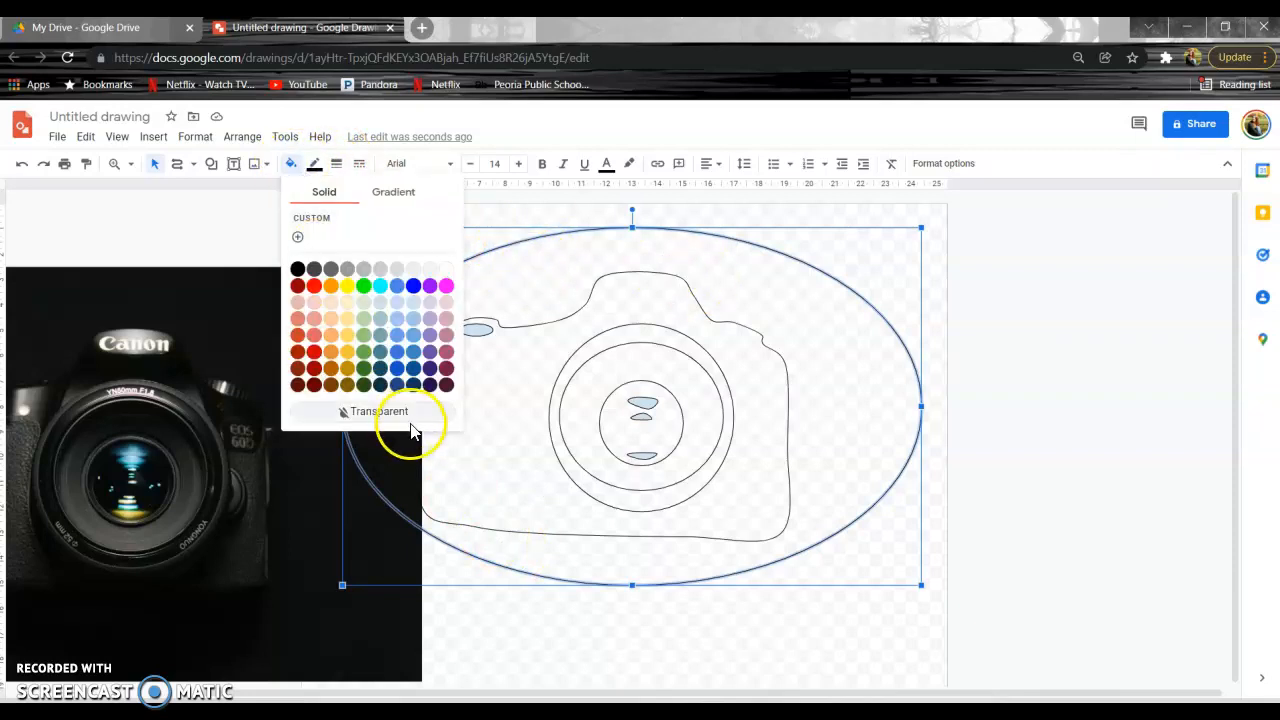
click(429, 320)
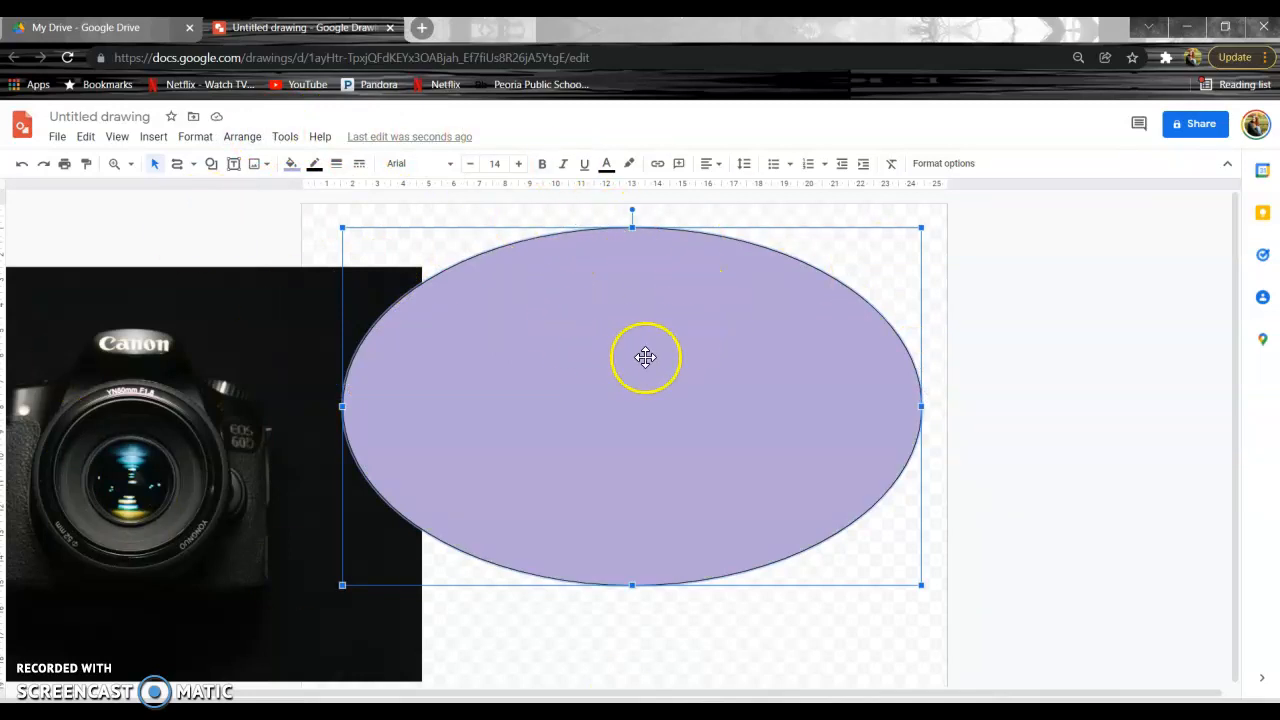
click(240, 137)
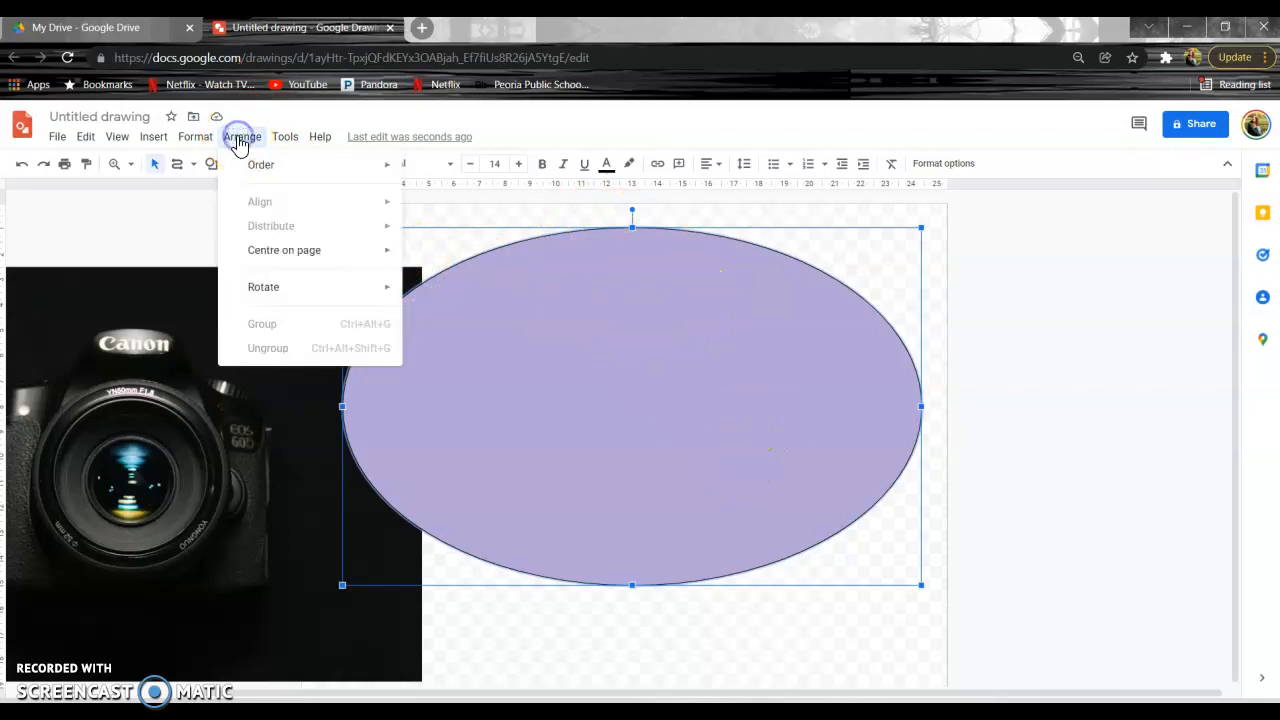
mouse_move(256, 172)
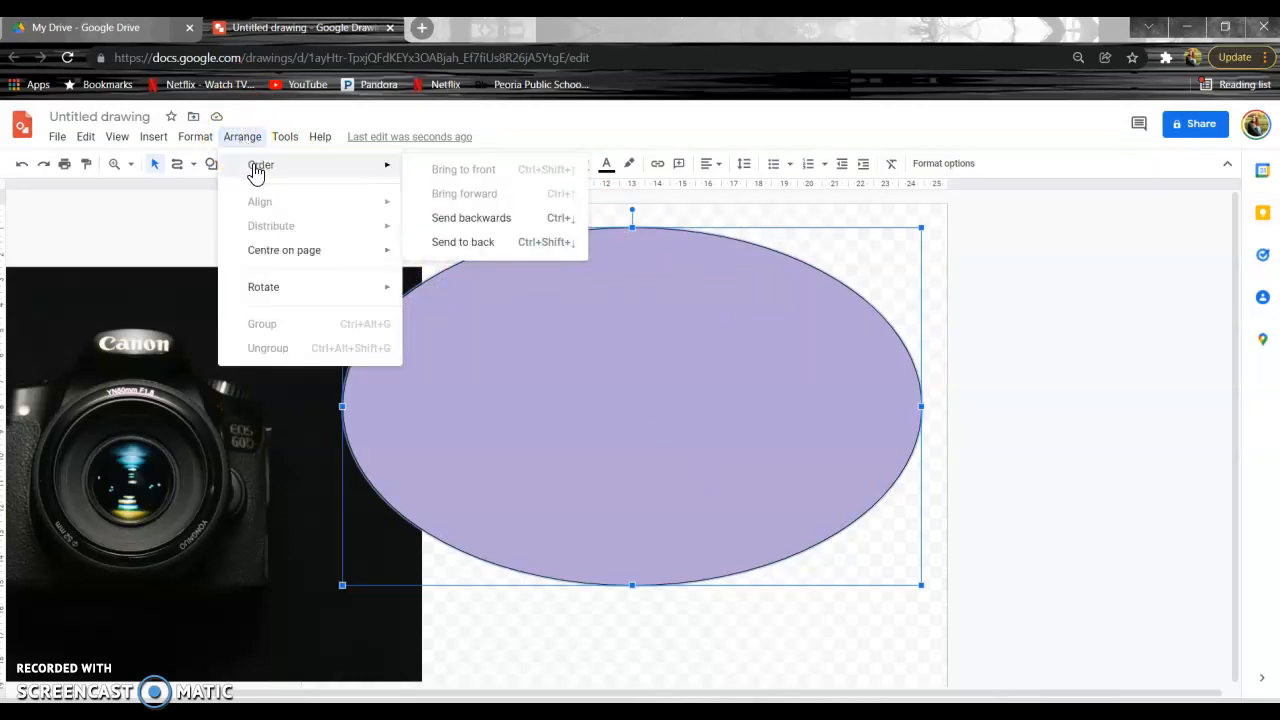
click(463, 242)
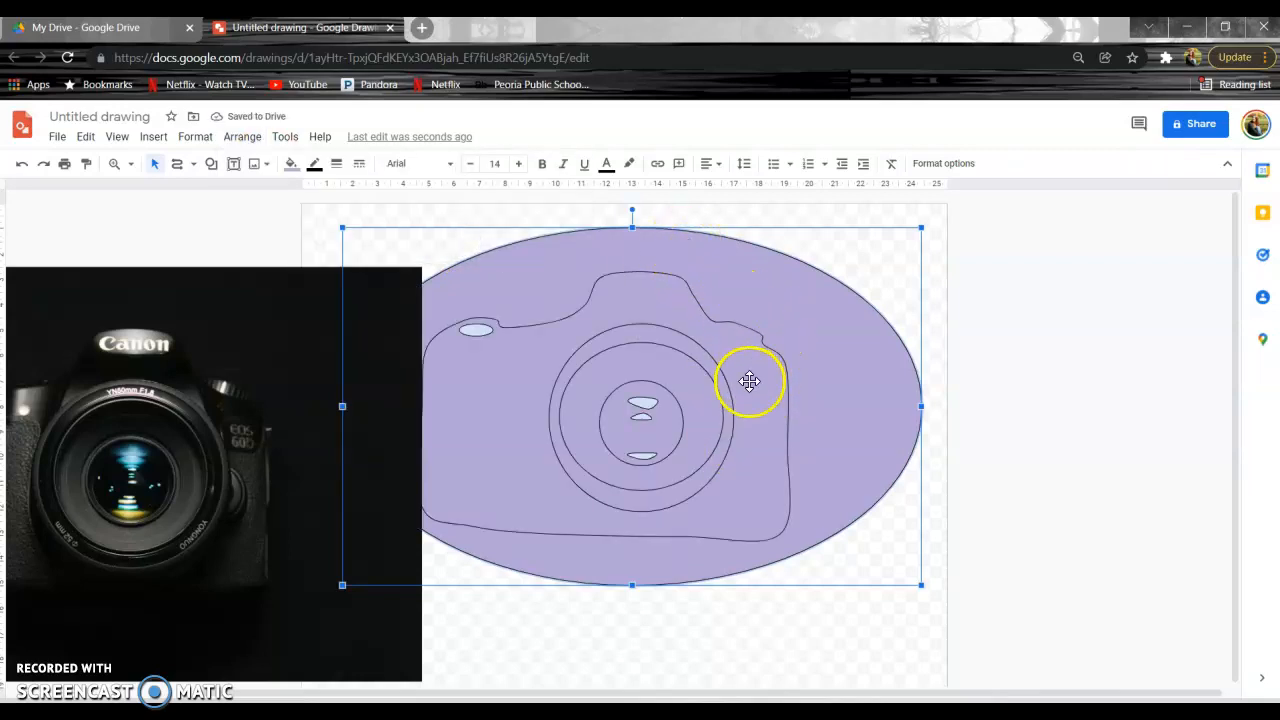
Step: Bring the upper, centre and lower reflection shapes in the lens glass to the front, one after another
click(750, 381)
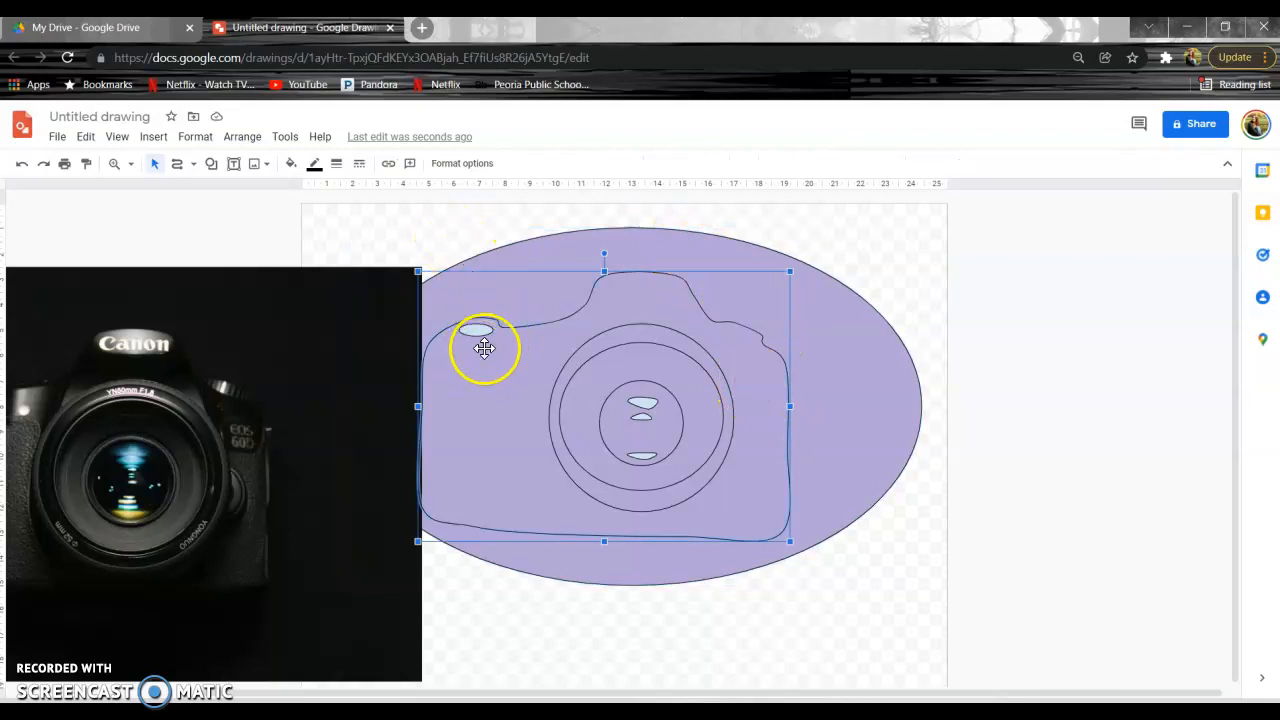
click(640, 417)
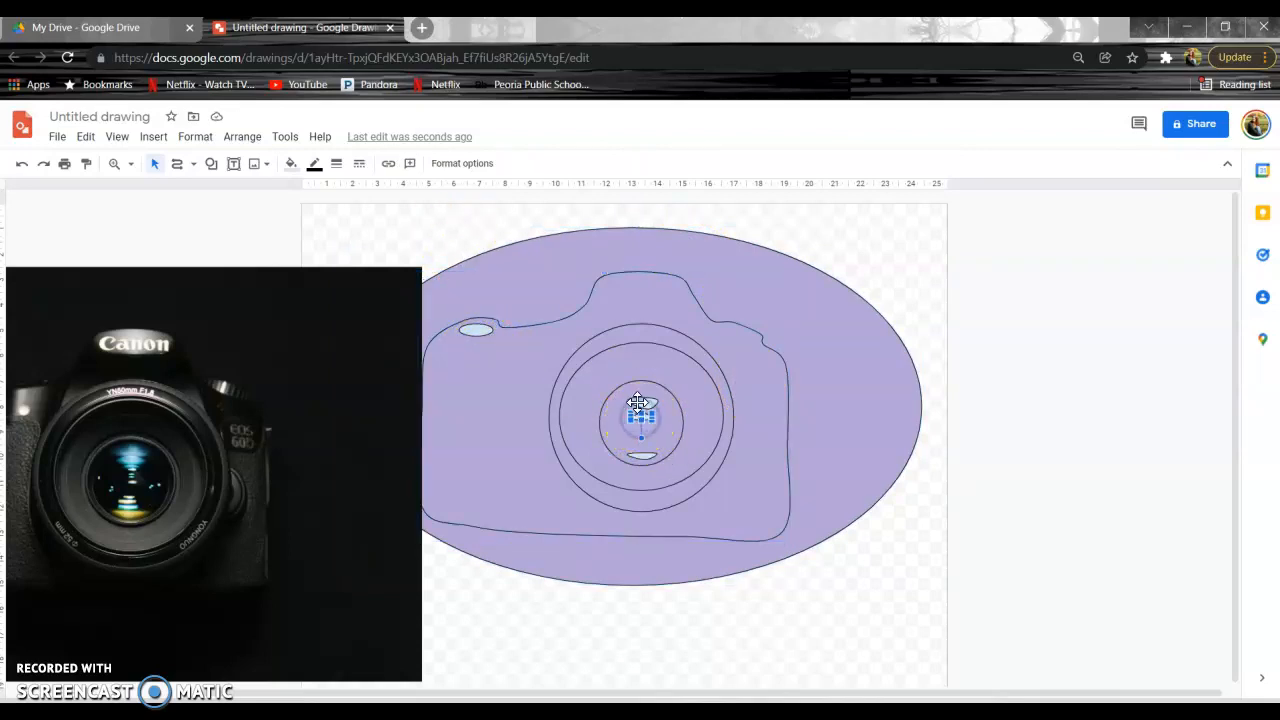
click(248, 139)
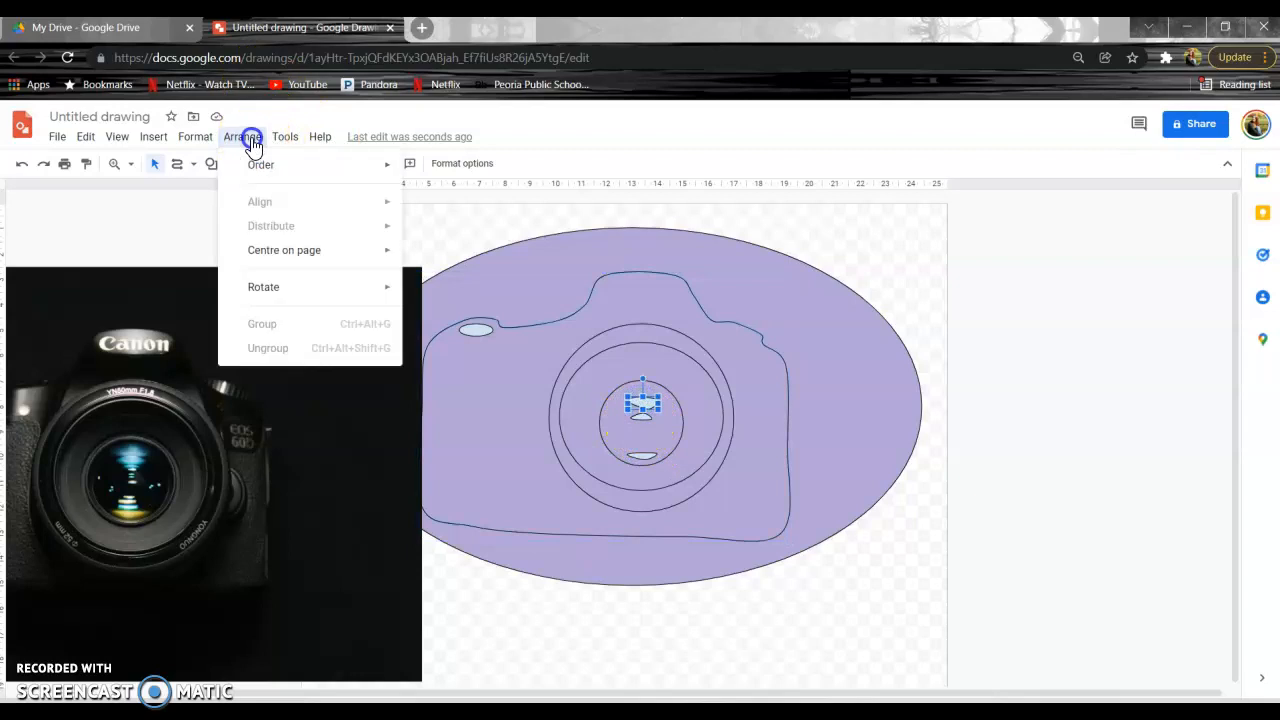
click(258, 165)
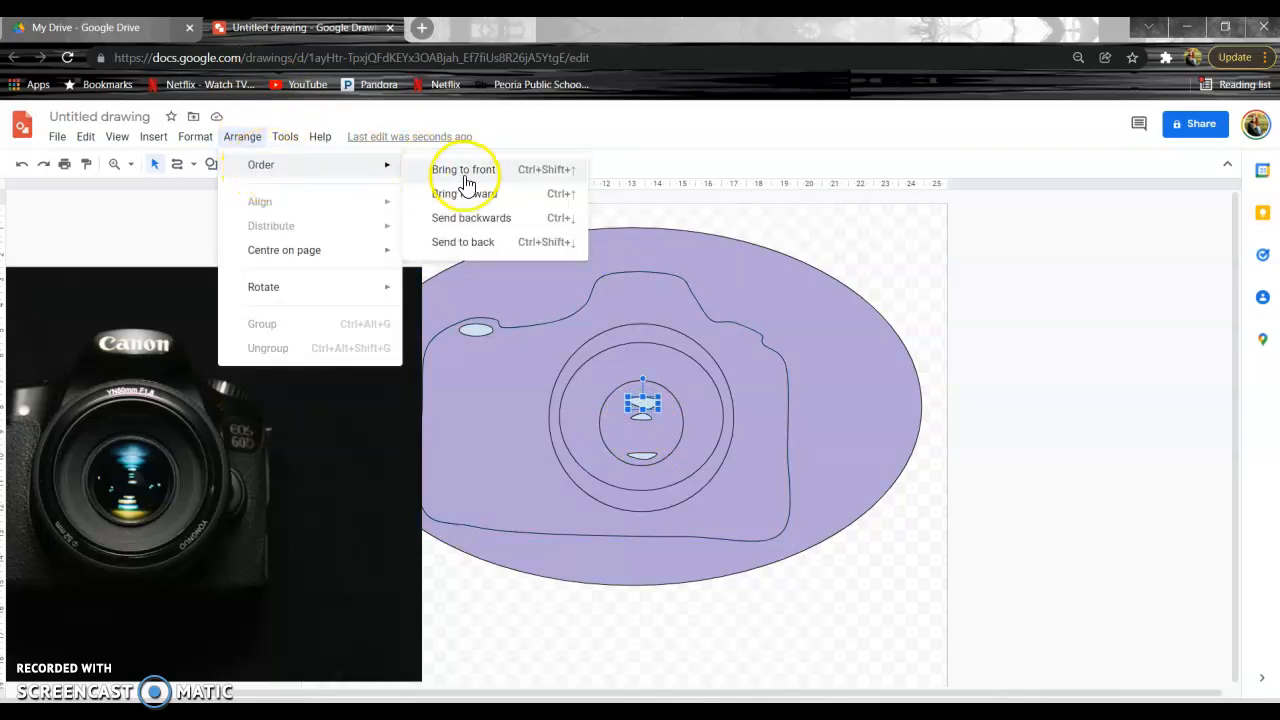
click(466, 175)
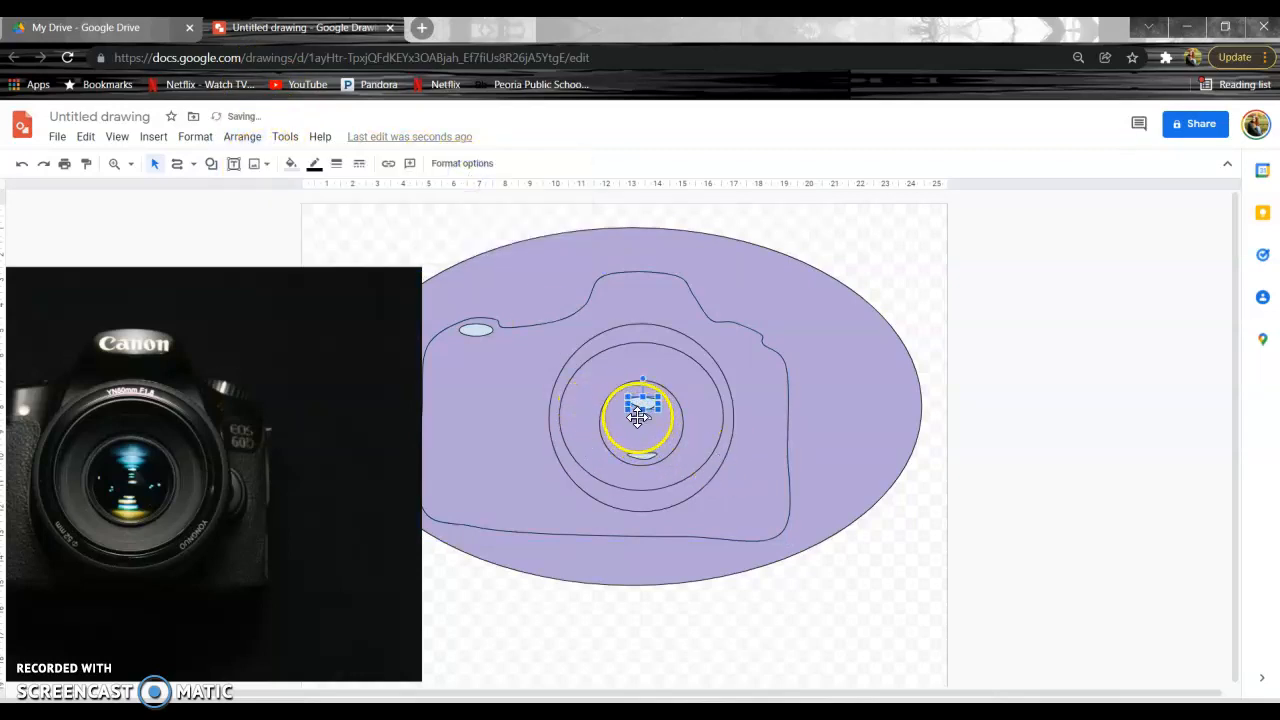
click(250, 138)
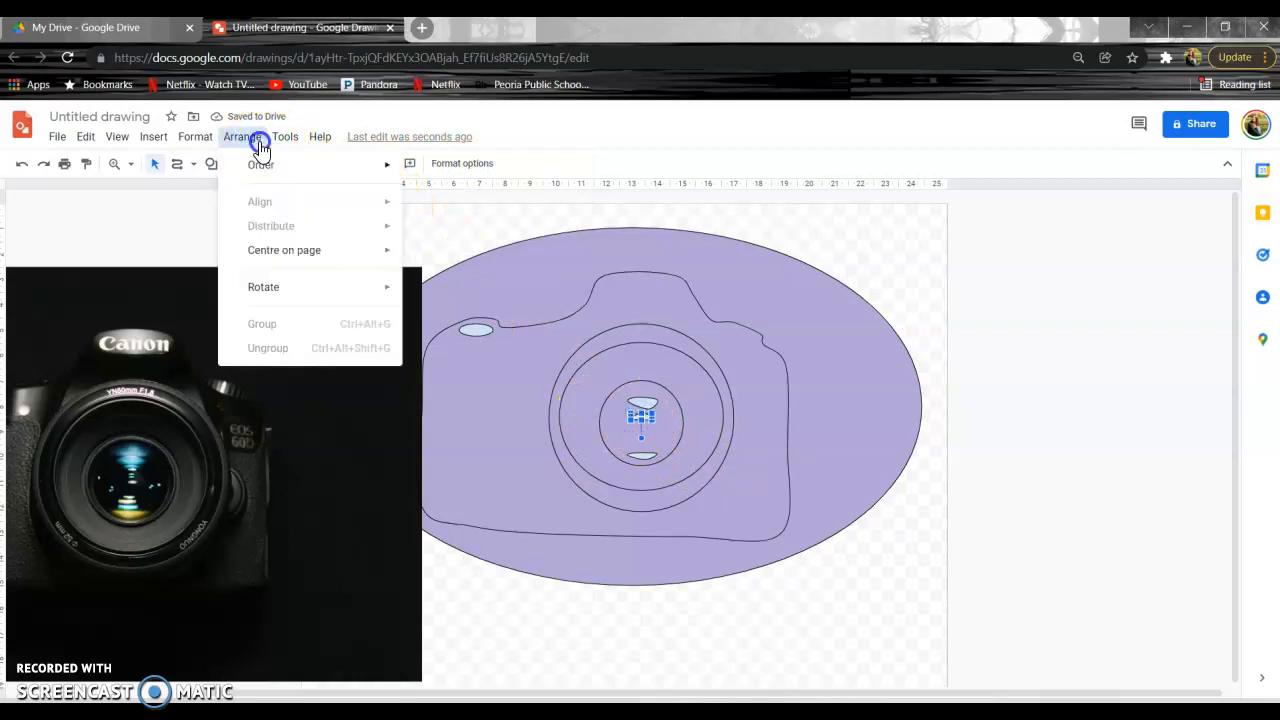
mouse_move(270, 174)
click(479, 178)
drag(641, 416, 643, 453)
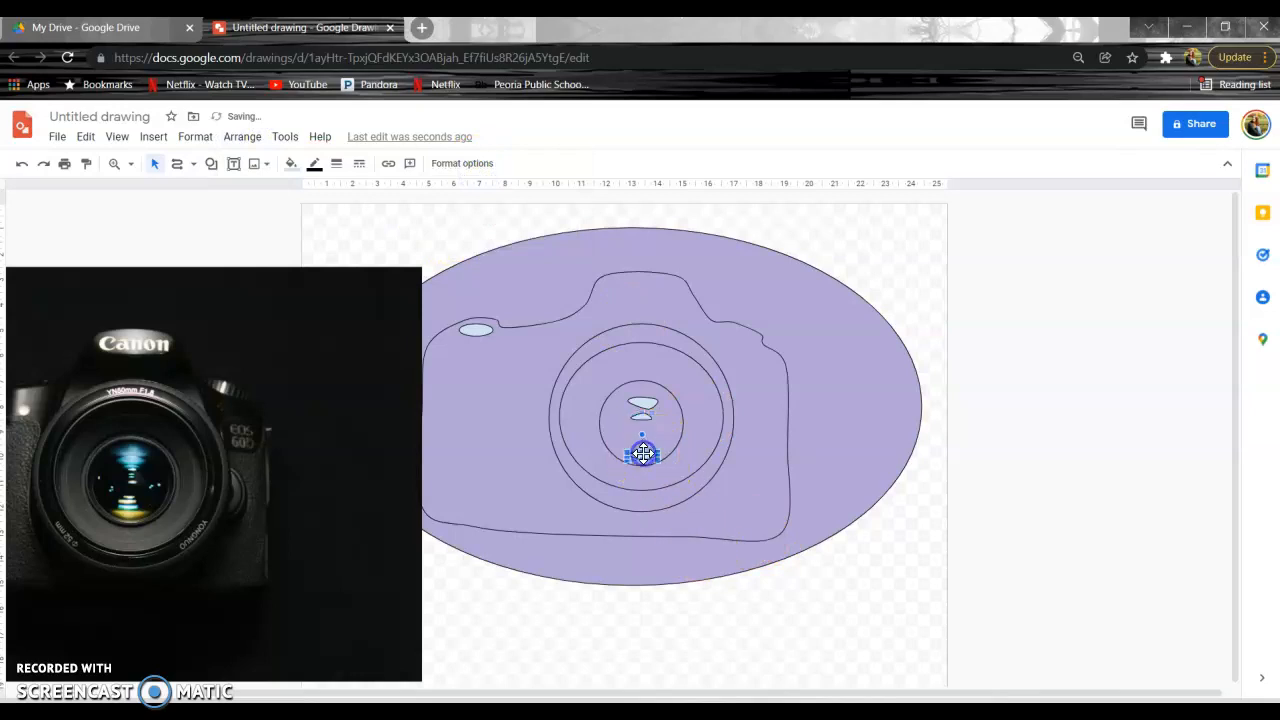
click(242, 136)
mouse_move(260, 170)
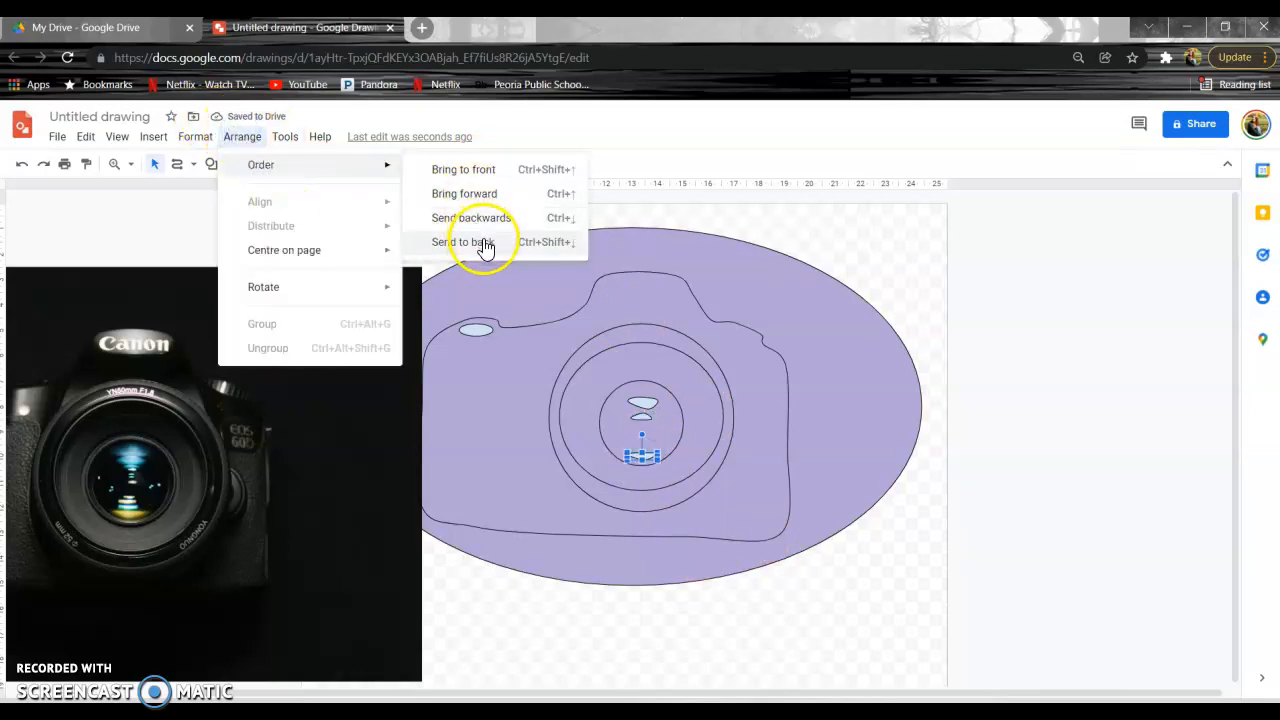
click(483, 170)
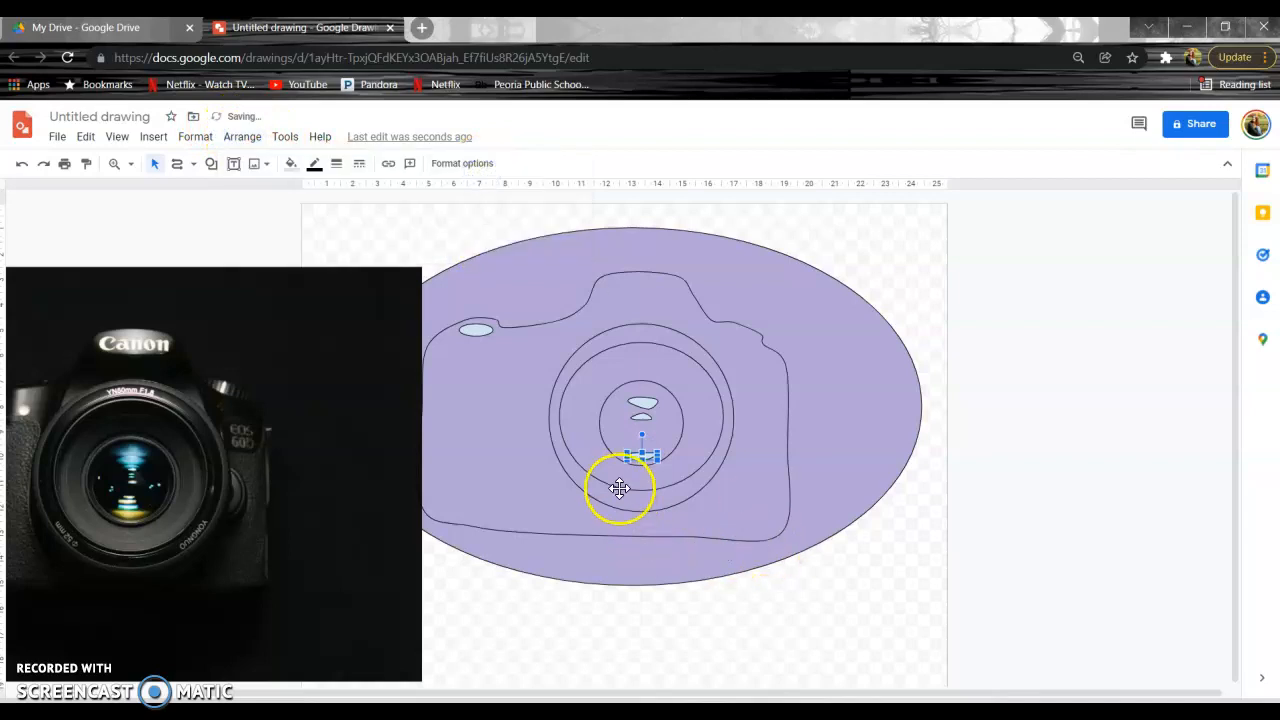
Step: Bring the innermost lens circle to the front and fill it with very light grey
click(612, 422)
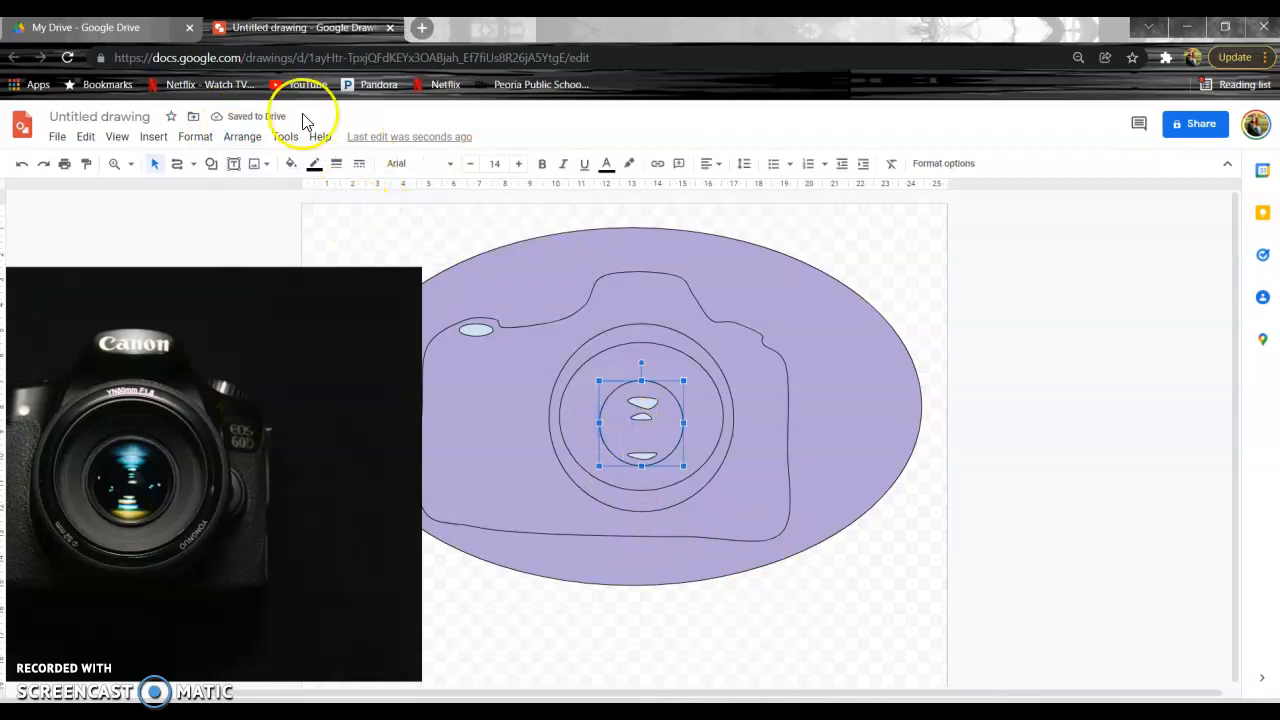
click(250, 137)
mouse_move(300, 166)
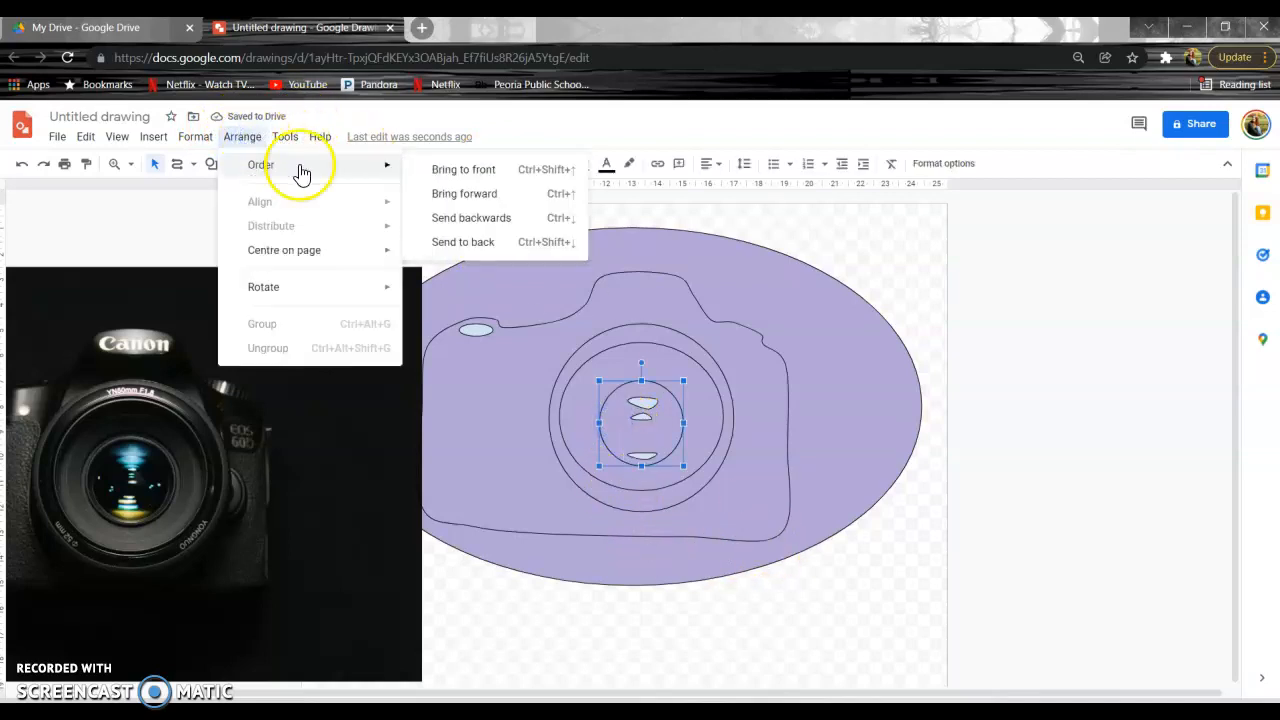
click(490, 171)
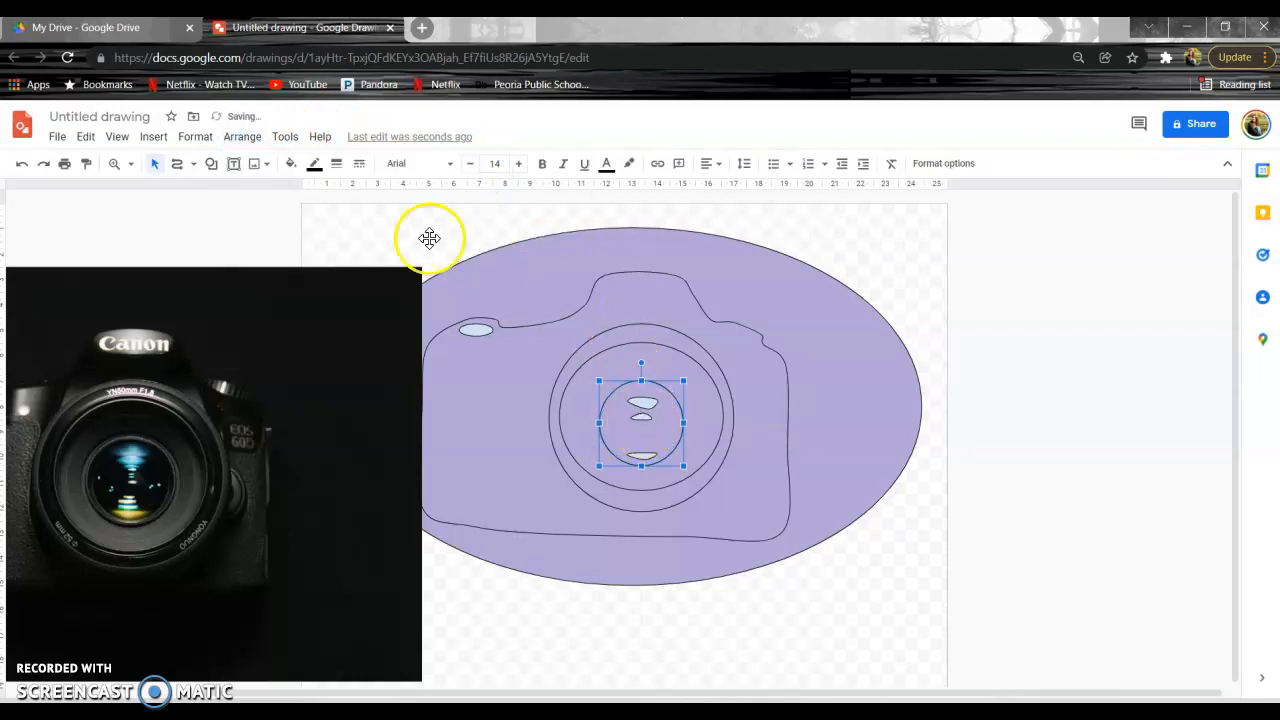
click(212, 165)
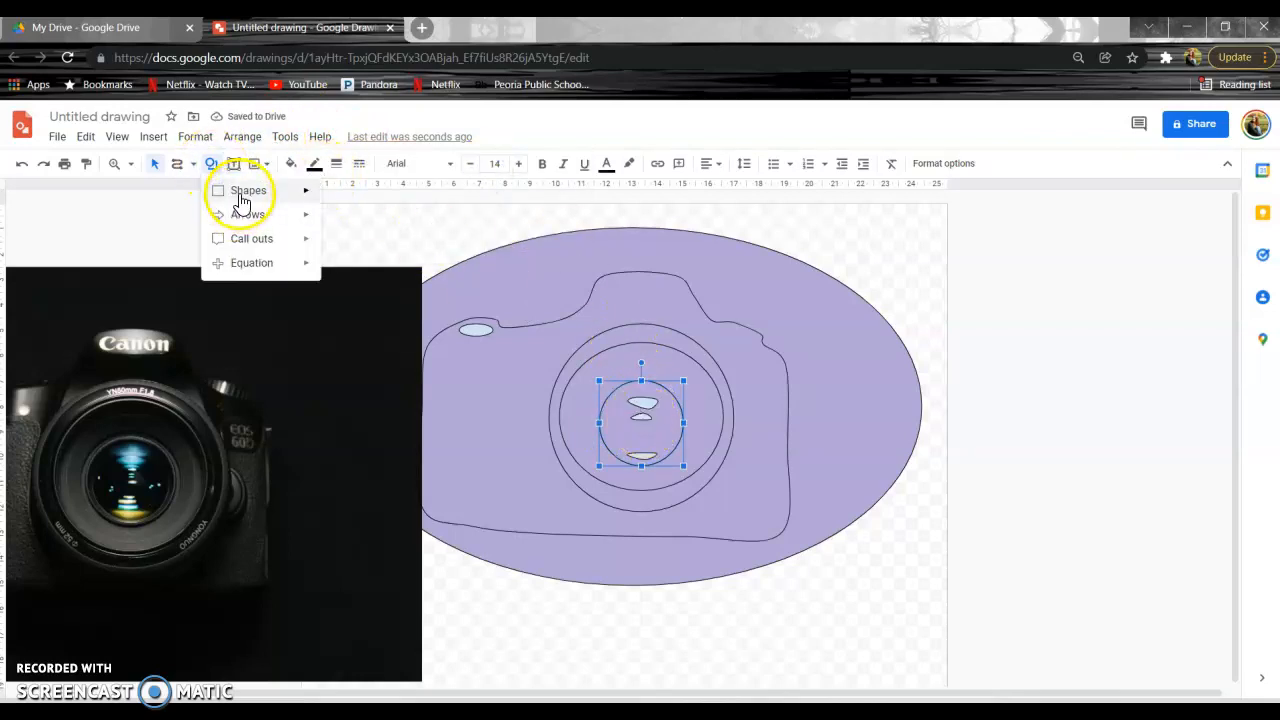
click(291, 163)
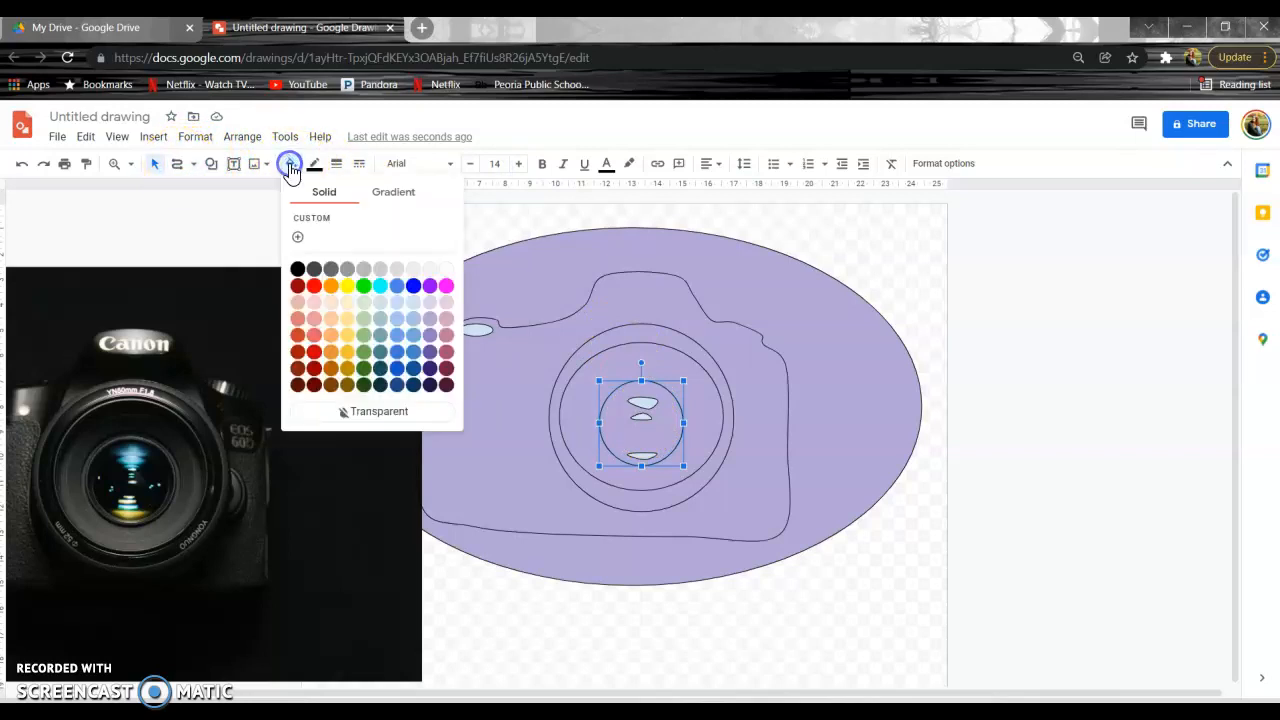
click(418, 277)
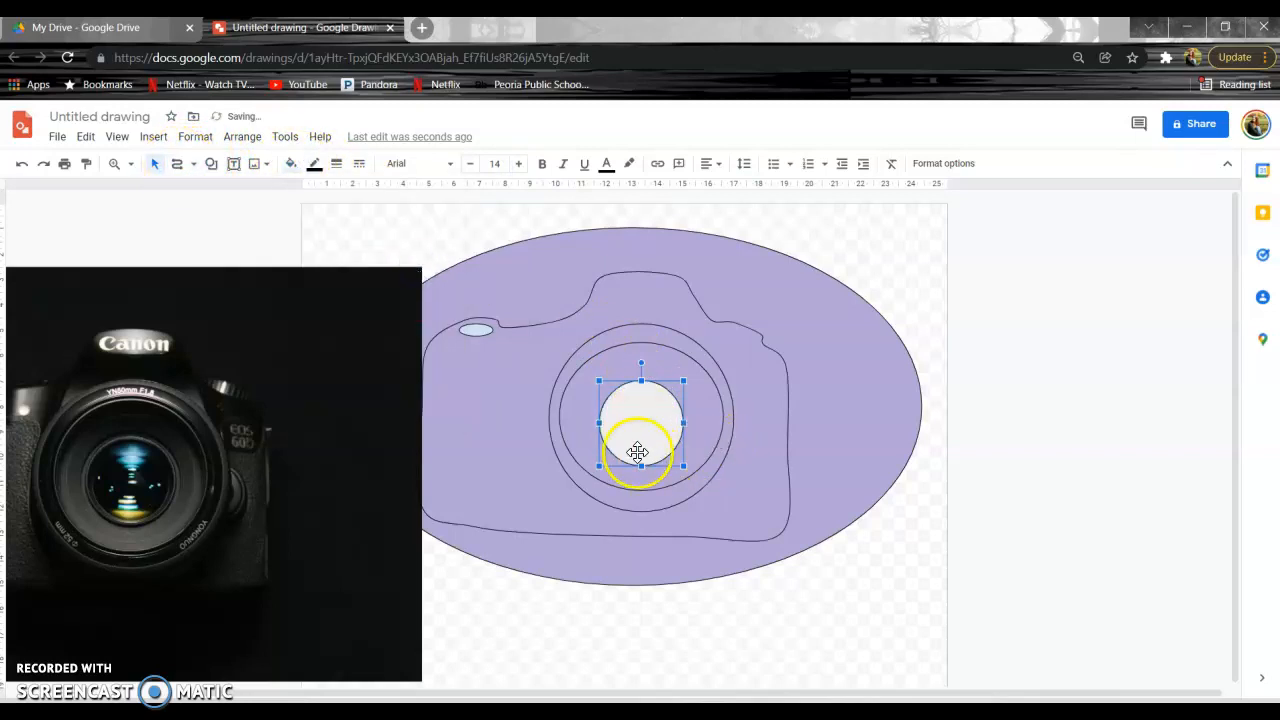
Step: Send the light grey innermost lens circle to the back of the drawing
click(243, 136)
mouse_move(259, 166)
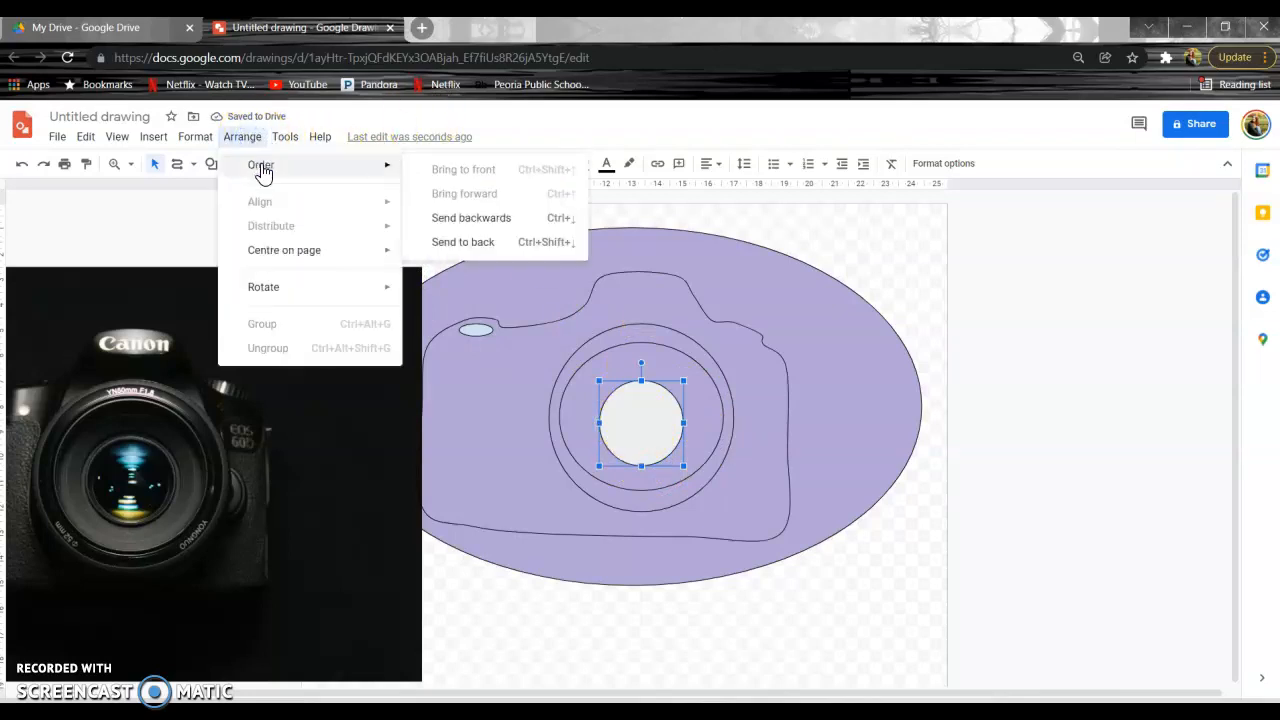
click(493, 243)
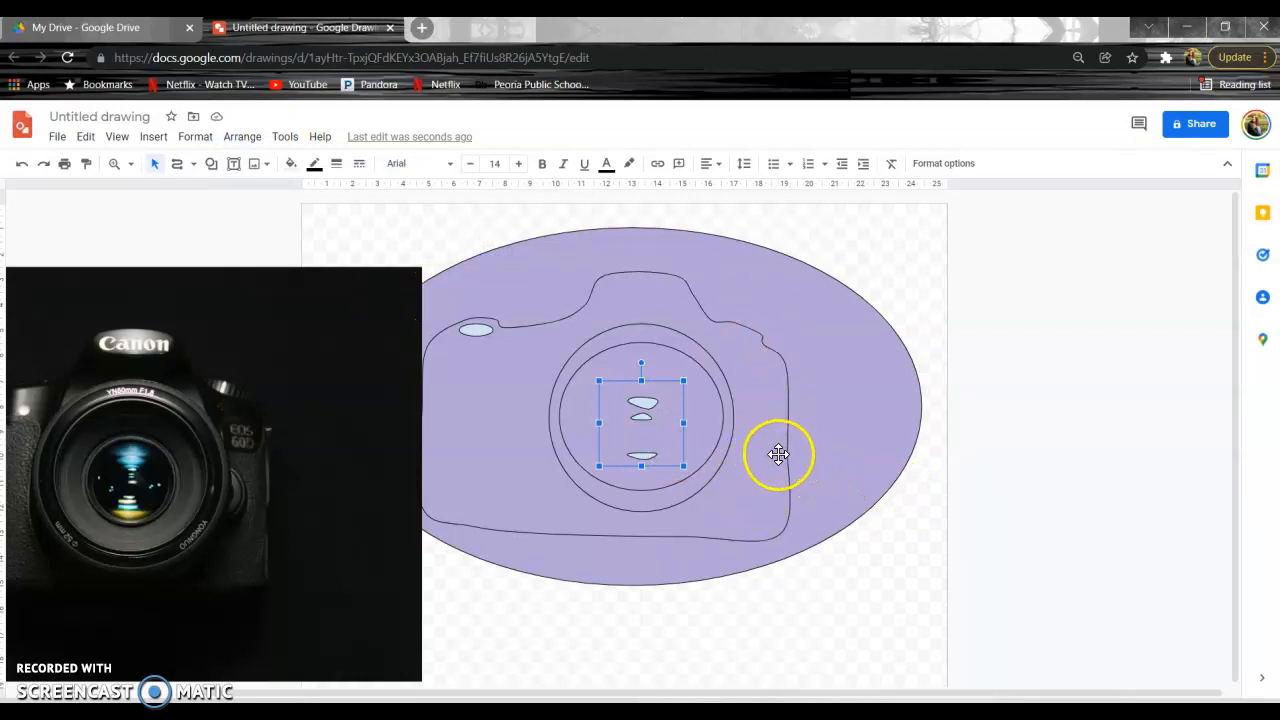
click(779, 457)
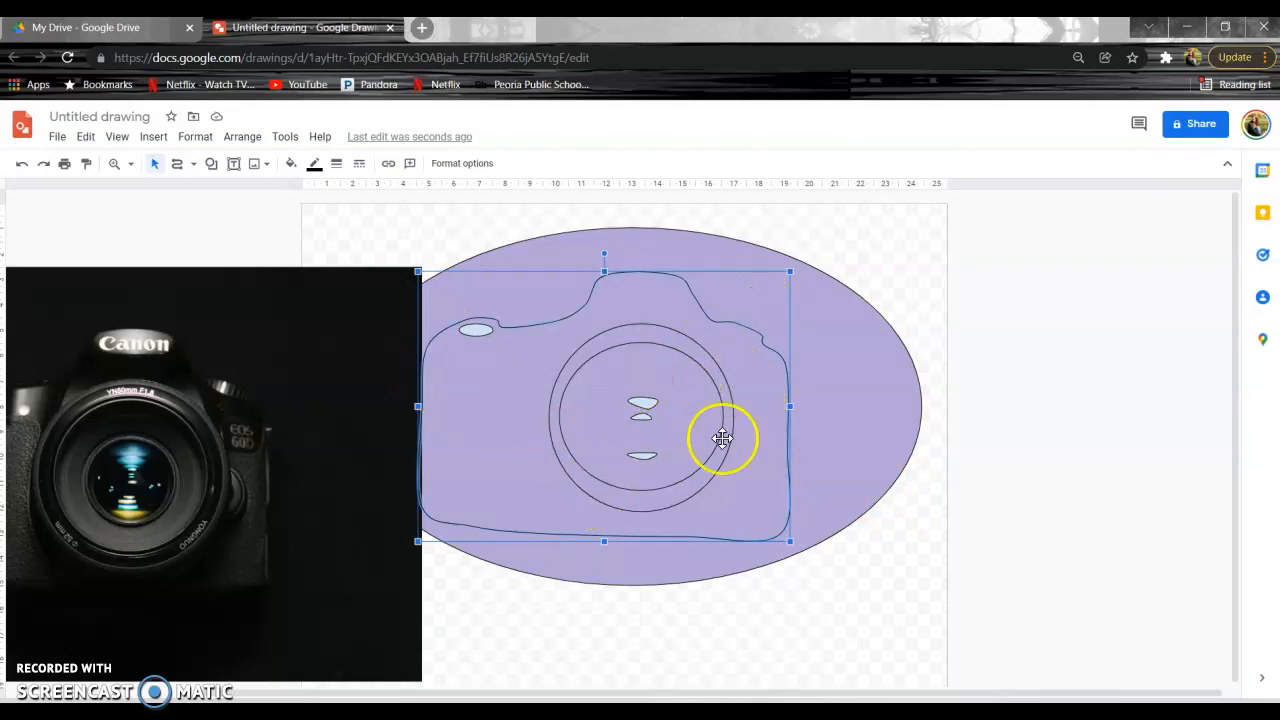
click(231, 140)
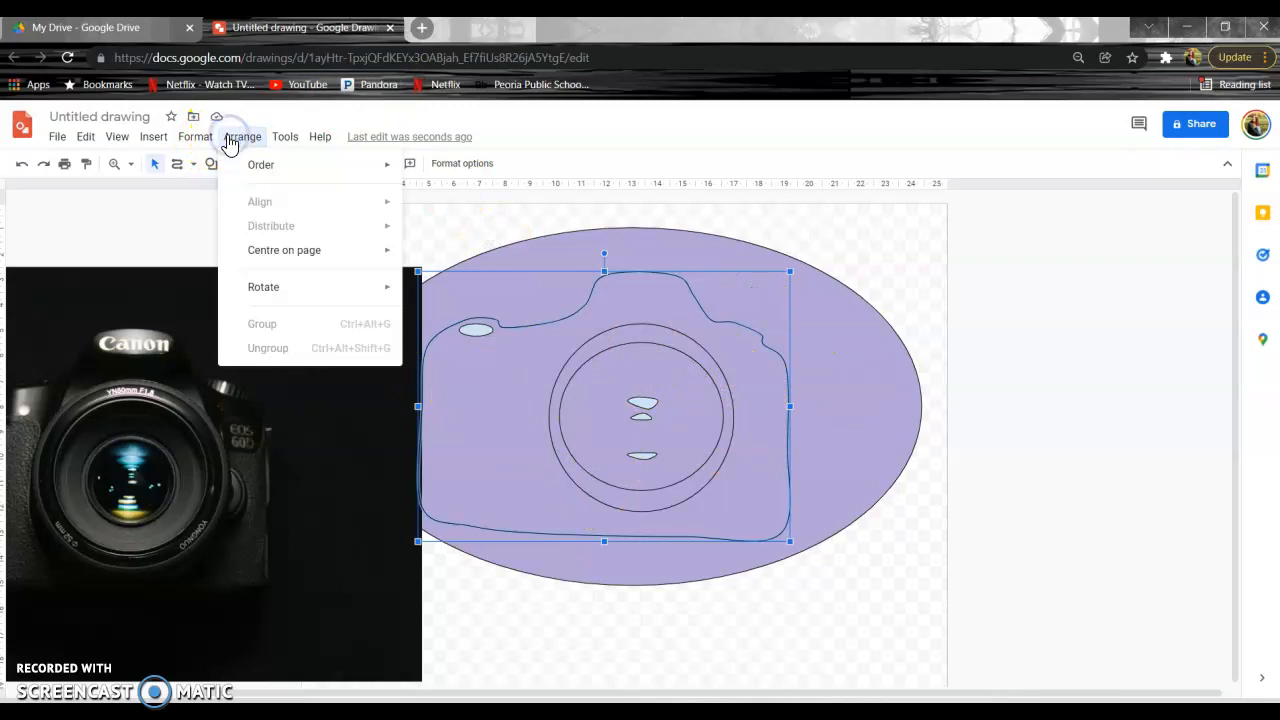
click(100, 218)
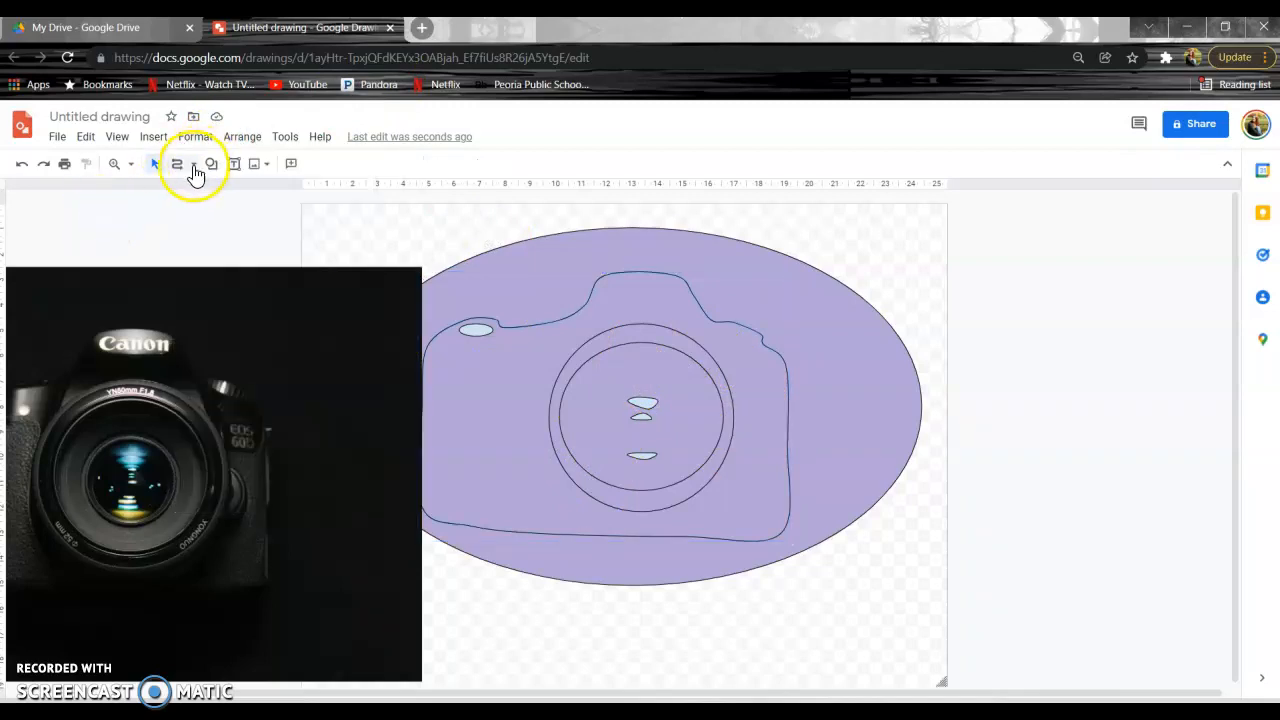
click(553, 263)
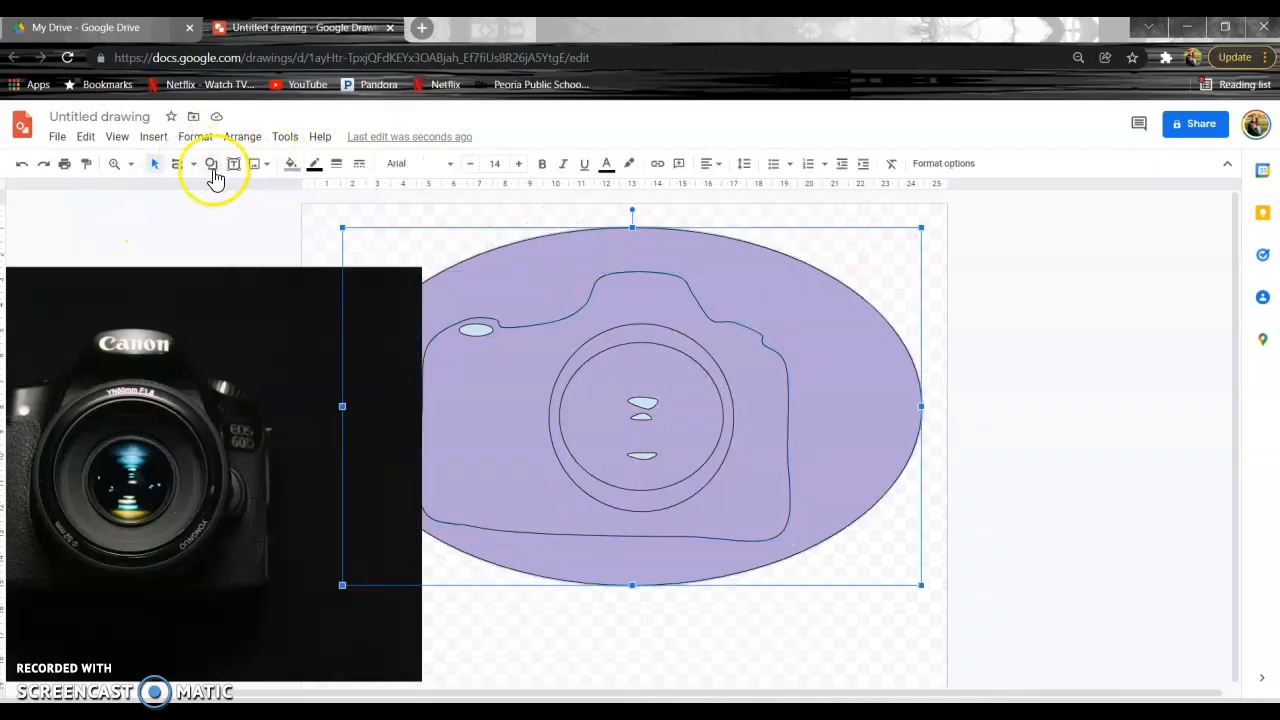
Step: Bring the camera body outline to the front and fill it with black
click(472, 384)
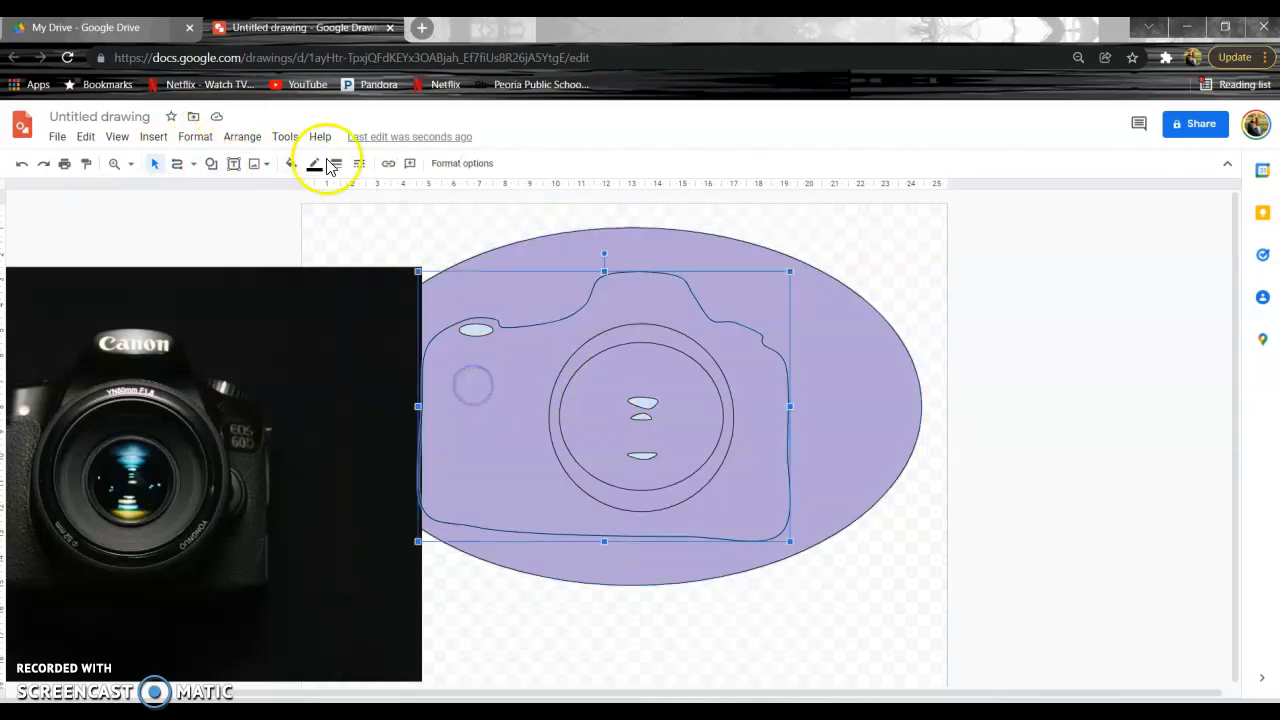
click(230, 140)
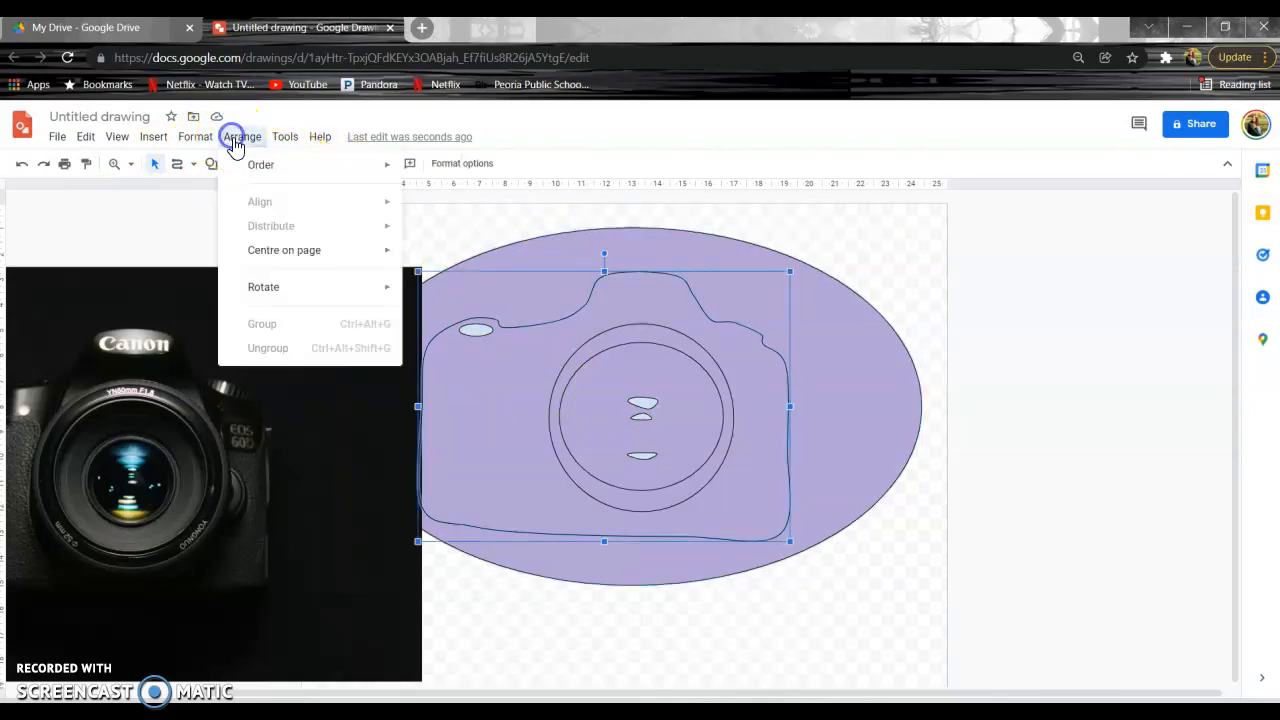
mouse_move(262, 167)
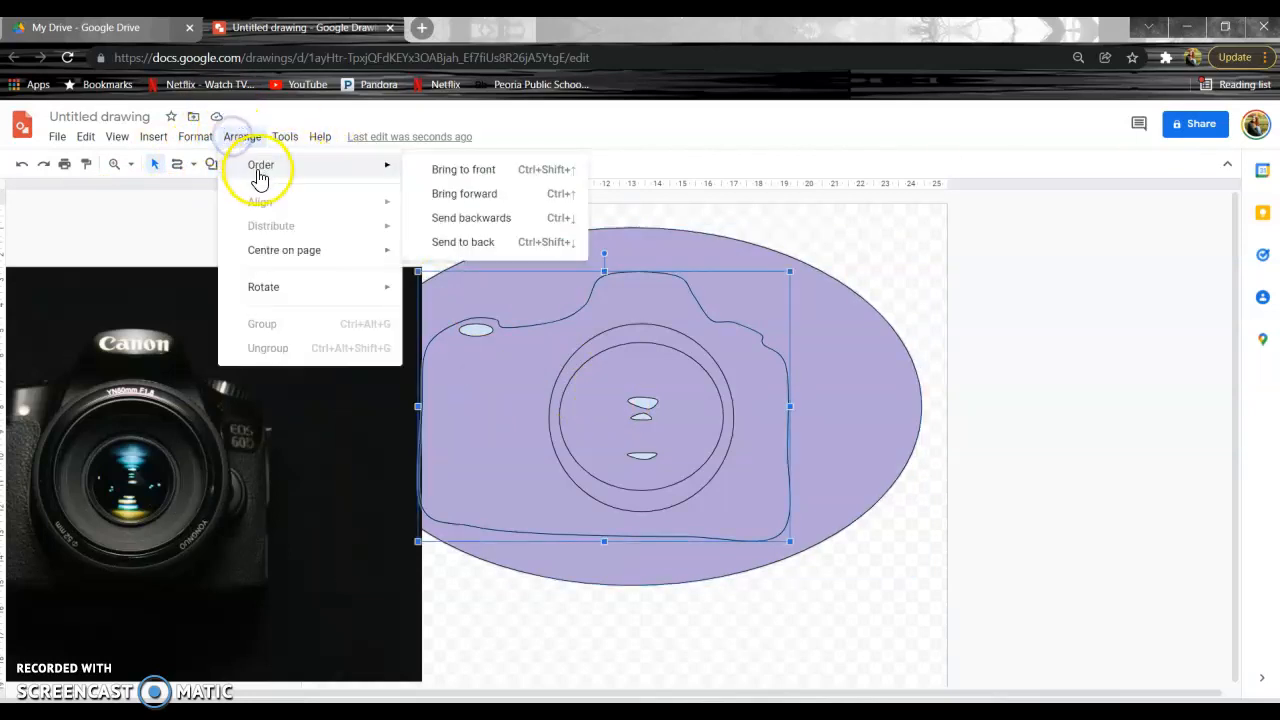
click(463, 172)
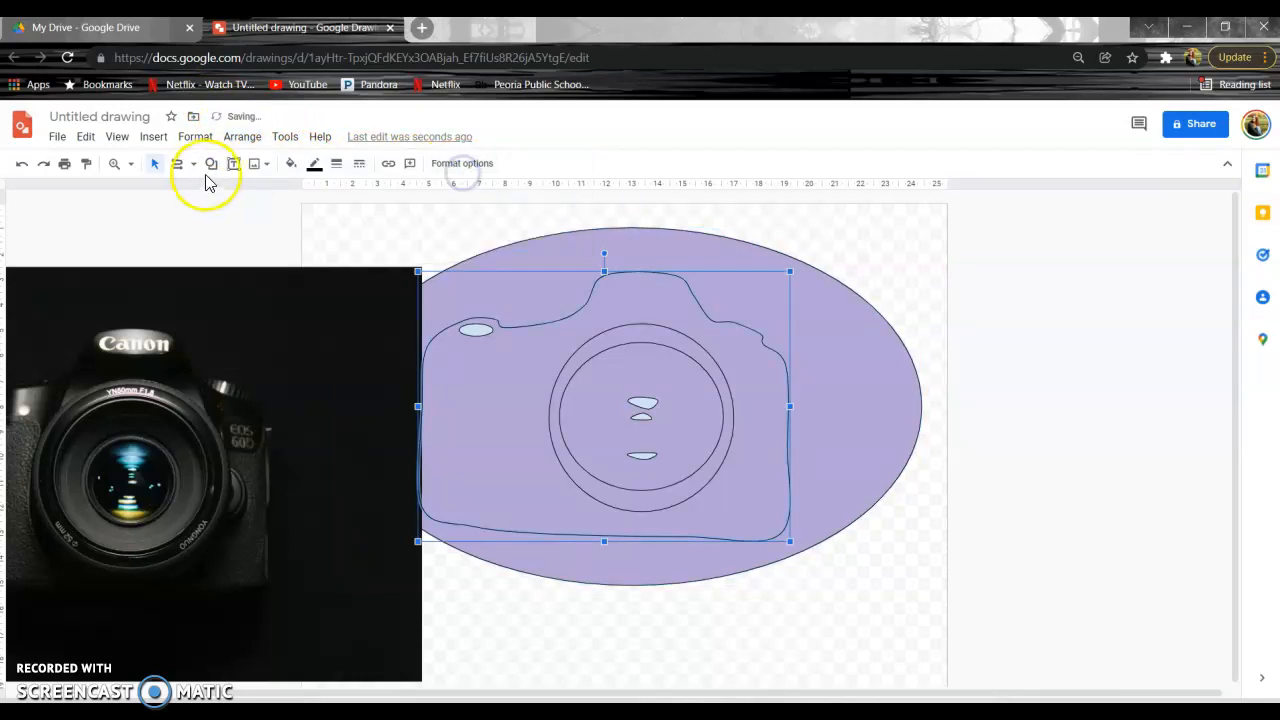
click(288, 166)
click(298, 266)
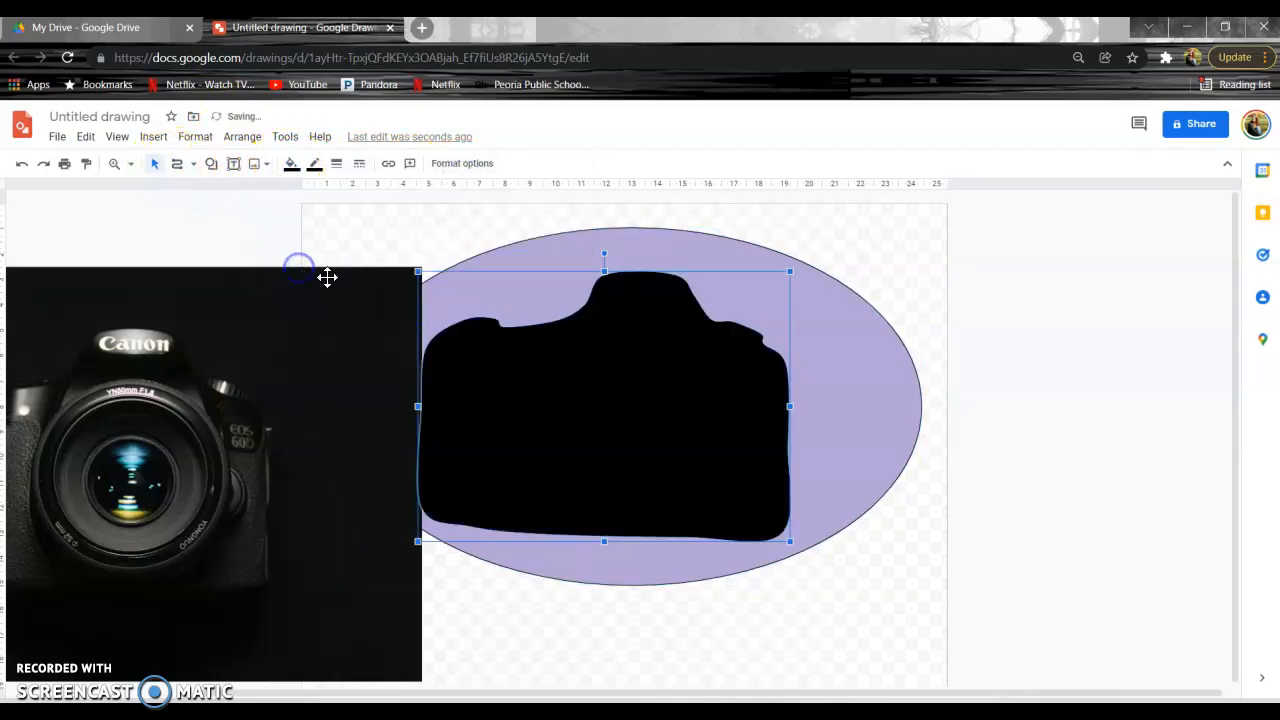
Step: Move the black camera body down and to the right to uncover the lens shapes beneath it
click(874, 407)
click(641, 409)
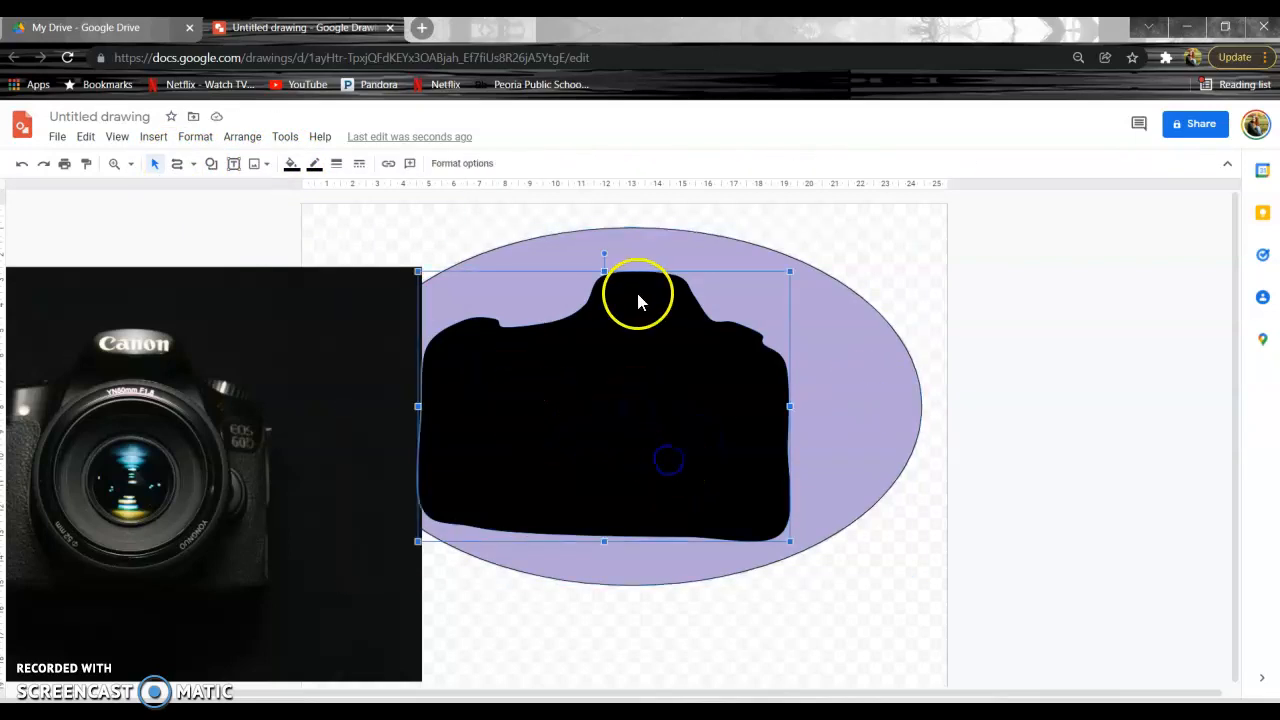
drag(663, 354, 886, 469)
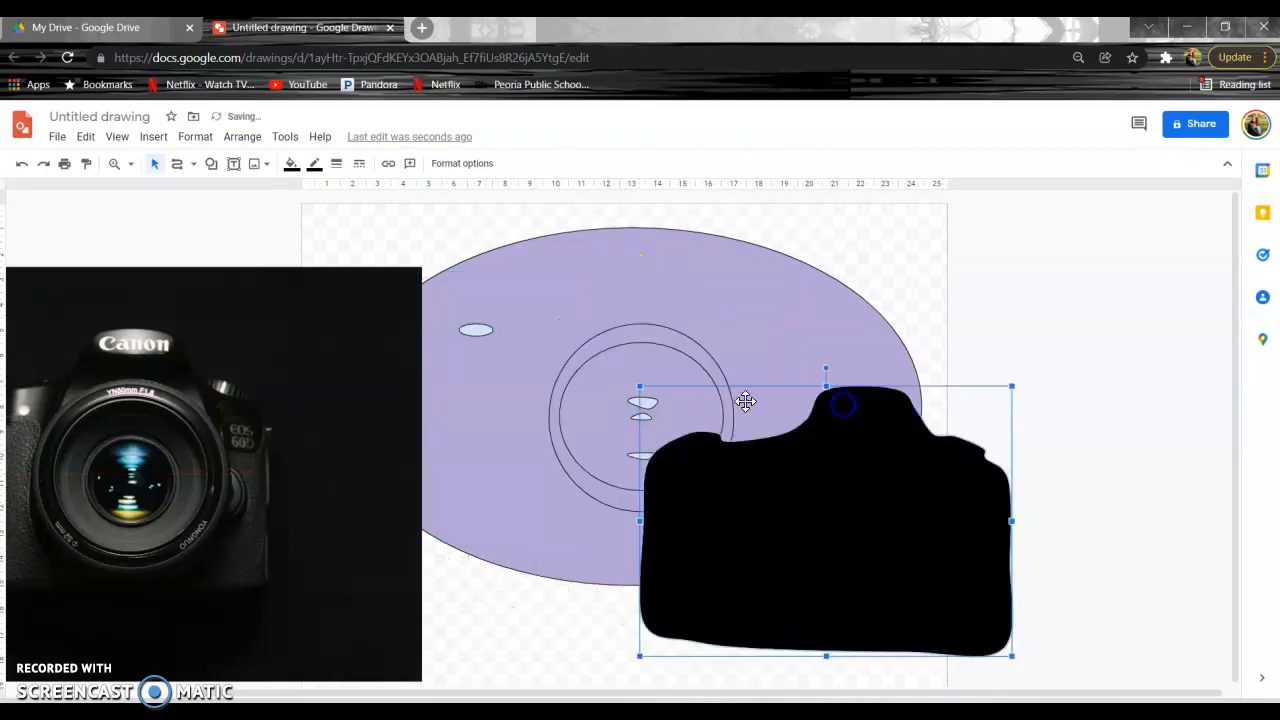
Step: Fill the outermost lens circle with dark grey
click(582, 364)
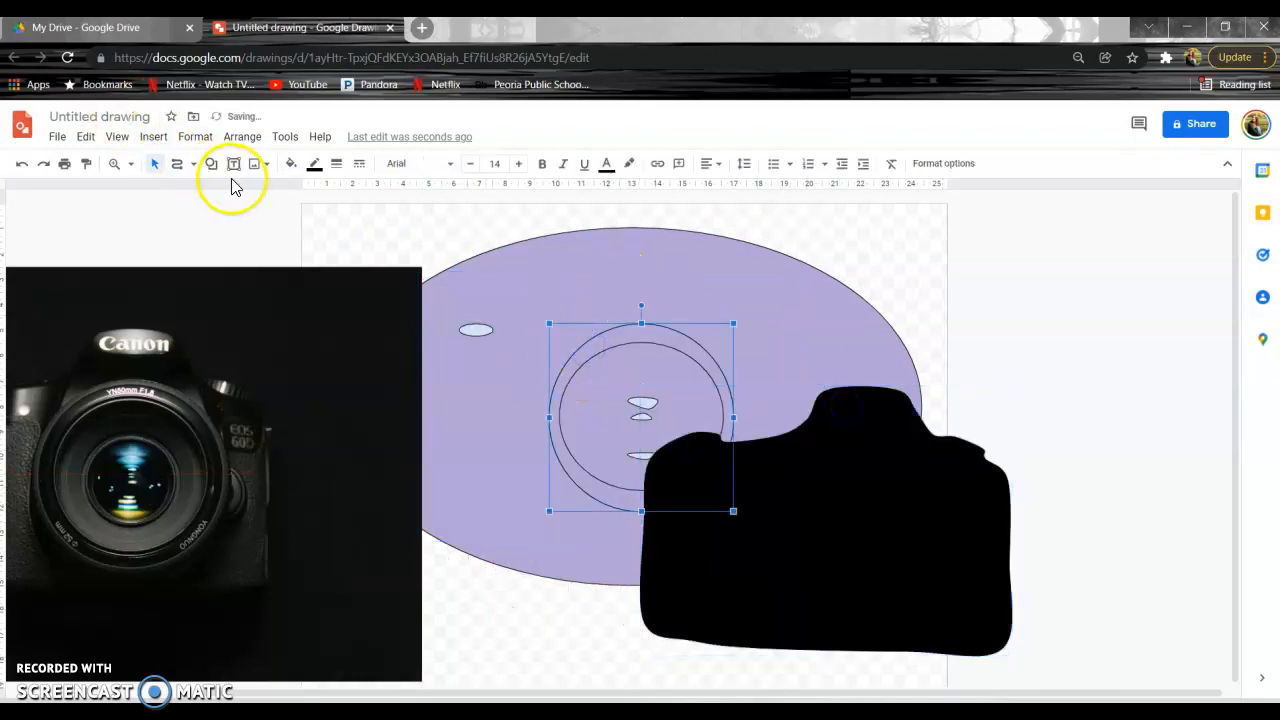
click(288, 163)
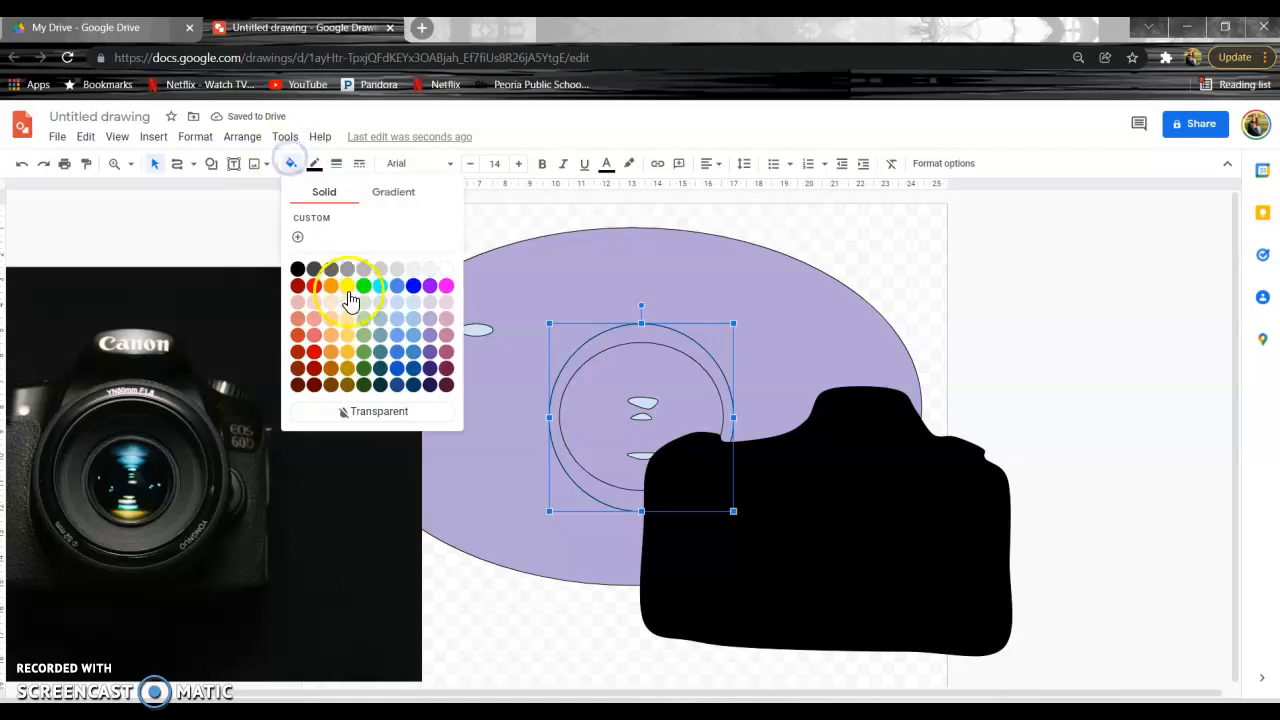
click(315, 270)
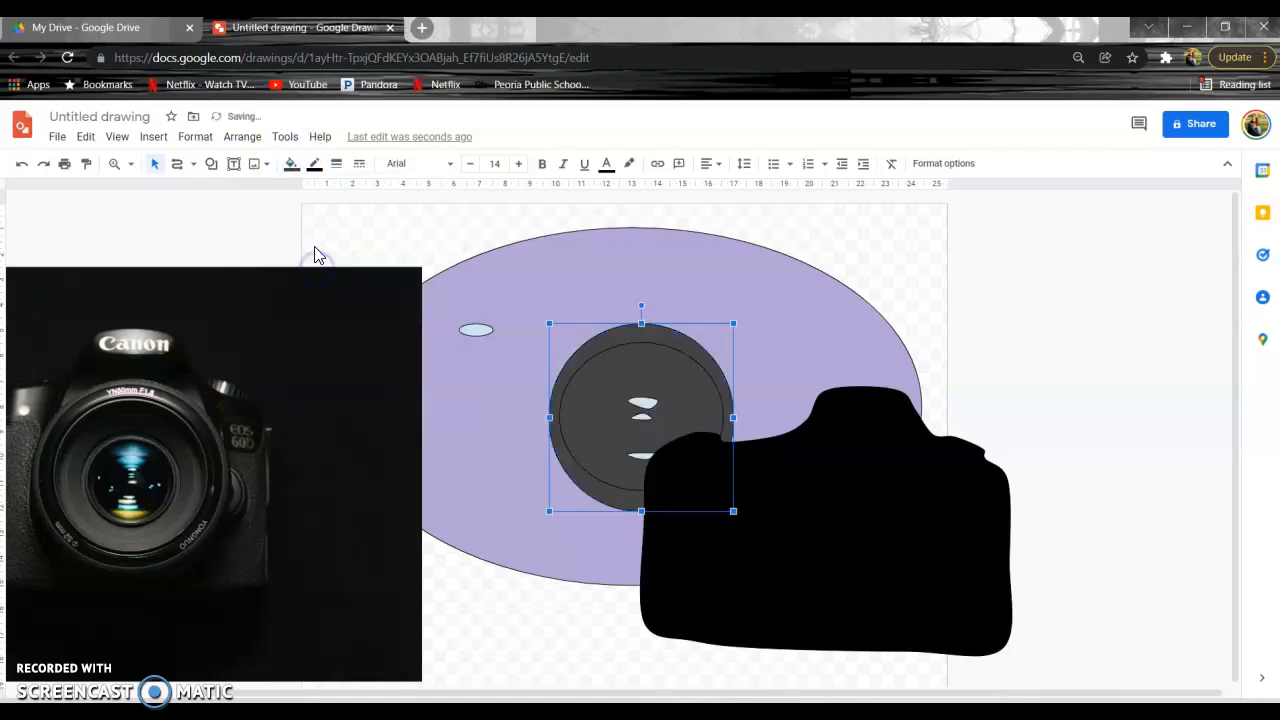
Step: Bring the dark grey outer lens circle to the front and place it on the middle of the black camera body
click(246, 140)
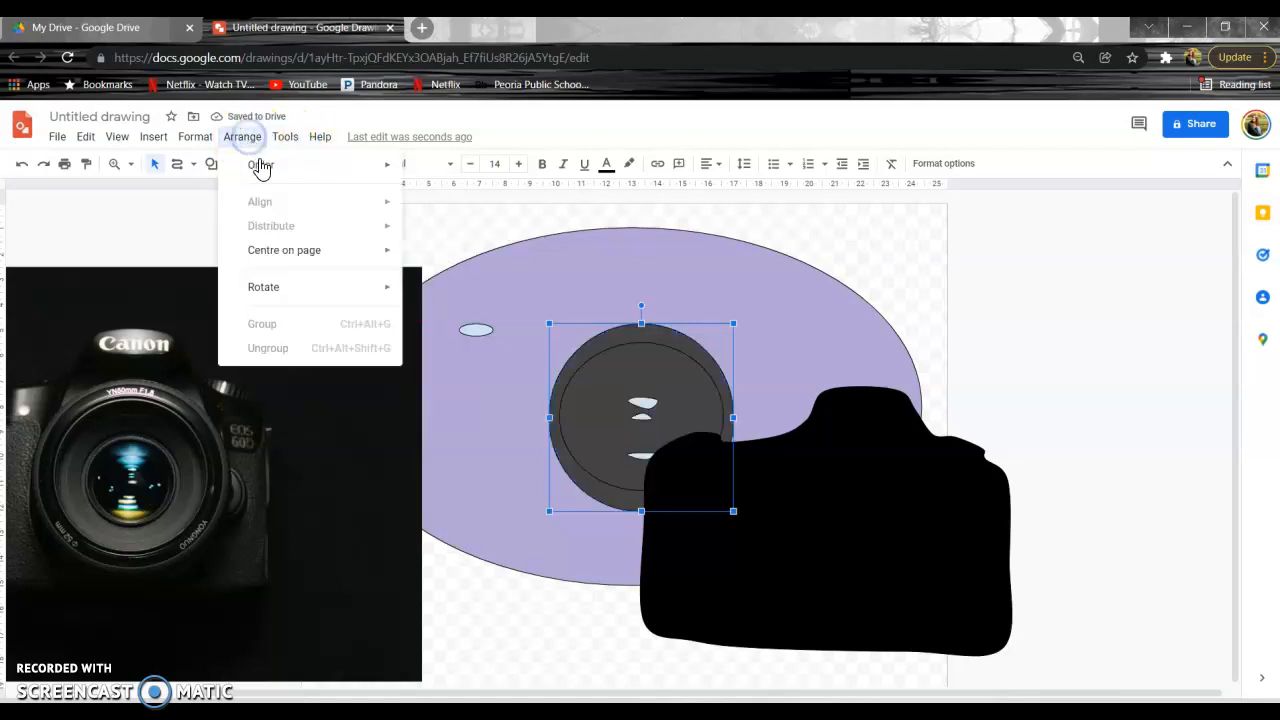
mouse_move(260, 168)
click(478, 172)
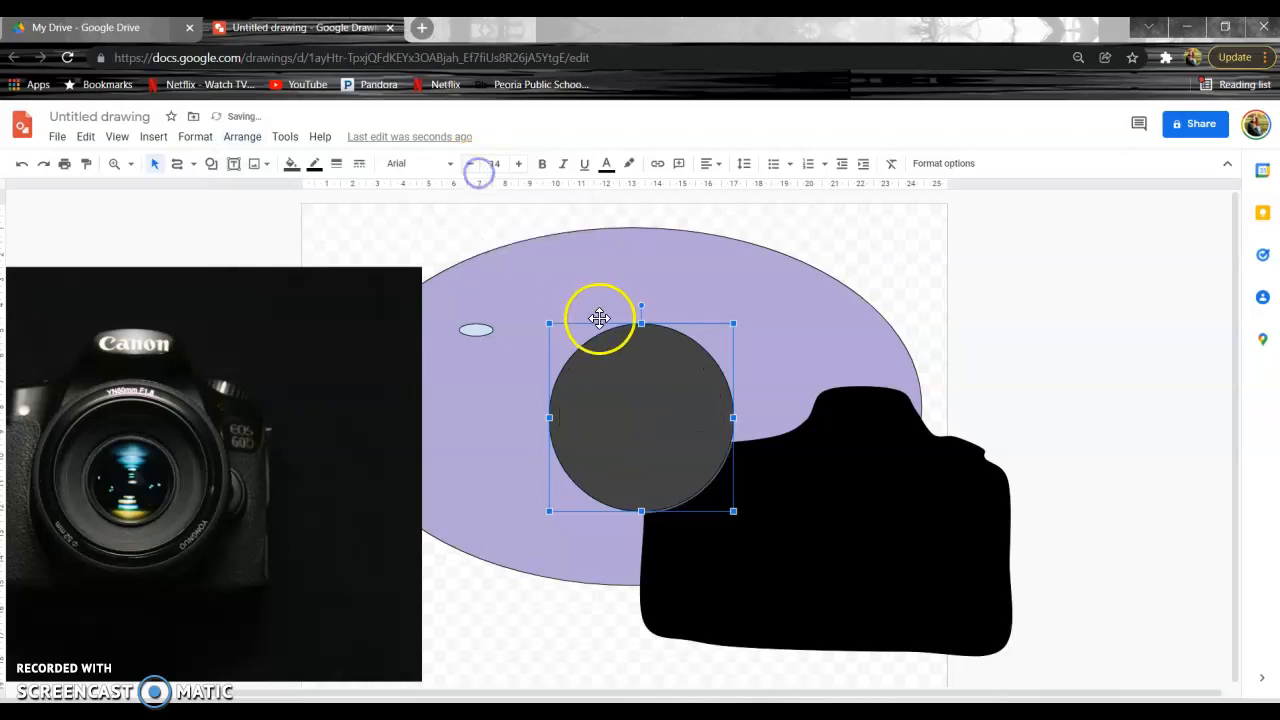
drag(758, 530, 852, 569)
Step: Fill the second lens circle, just inside the outer ring, with medium grey
click(632, 352)
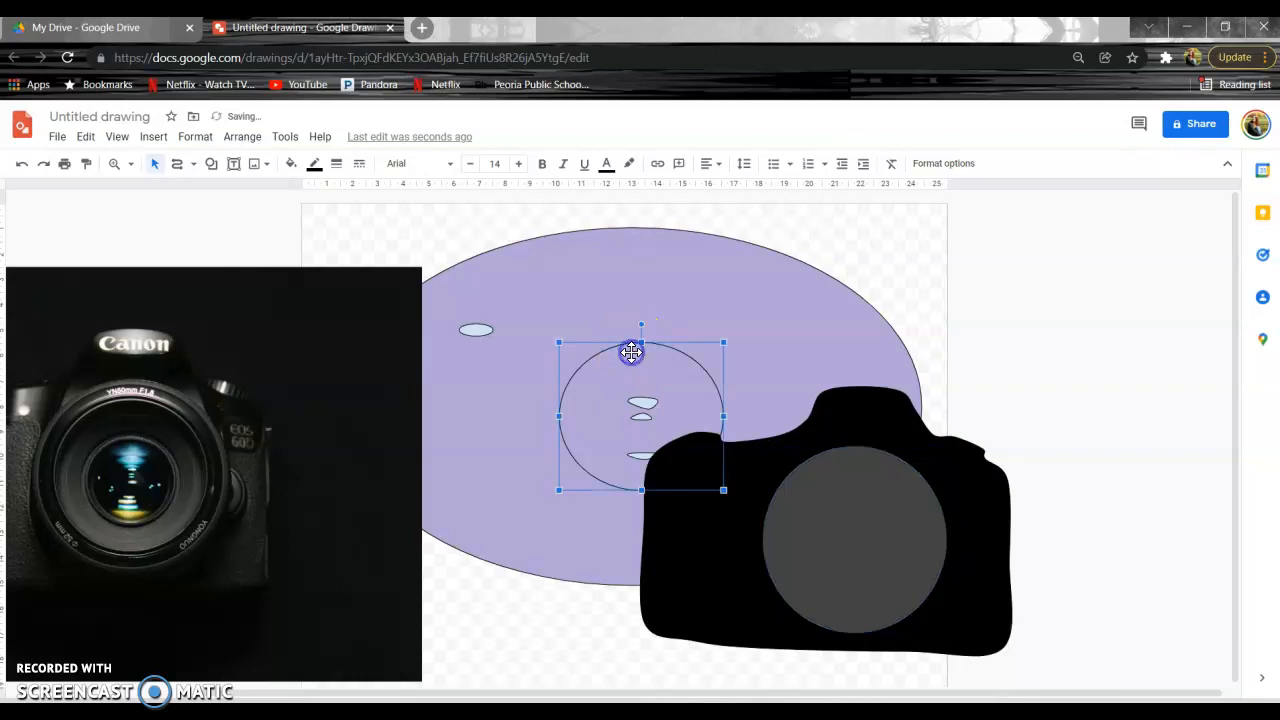
click(291, 164)
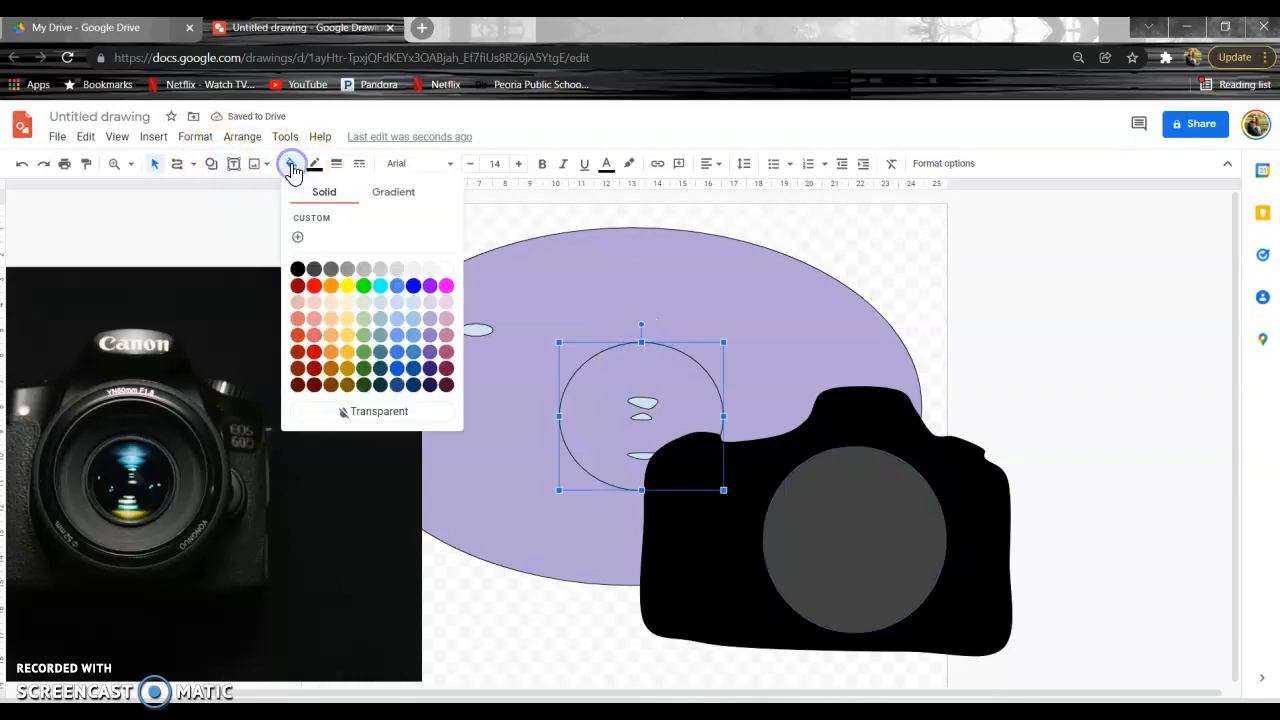
click(352, 266)
Step: Centre the medium grey lens circle on the dark grey one and bring it to the front
drag(713, 458, 820, 508)
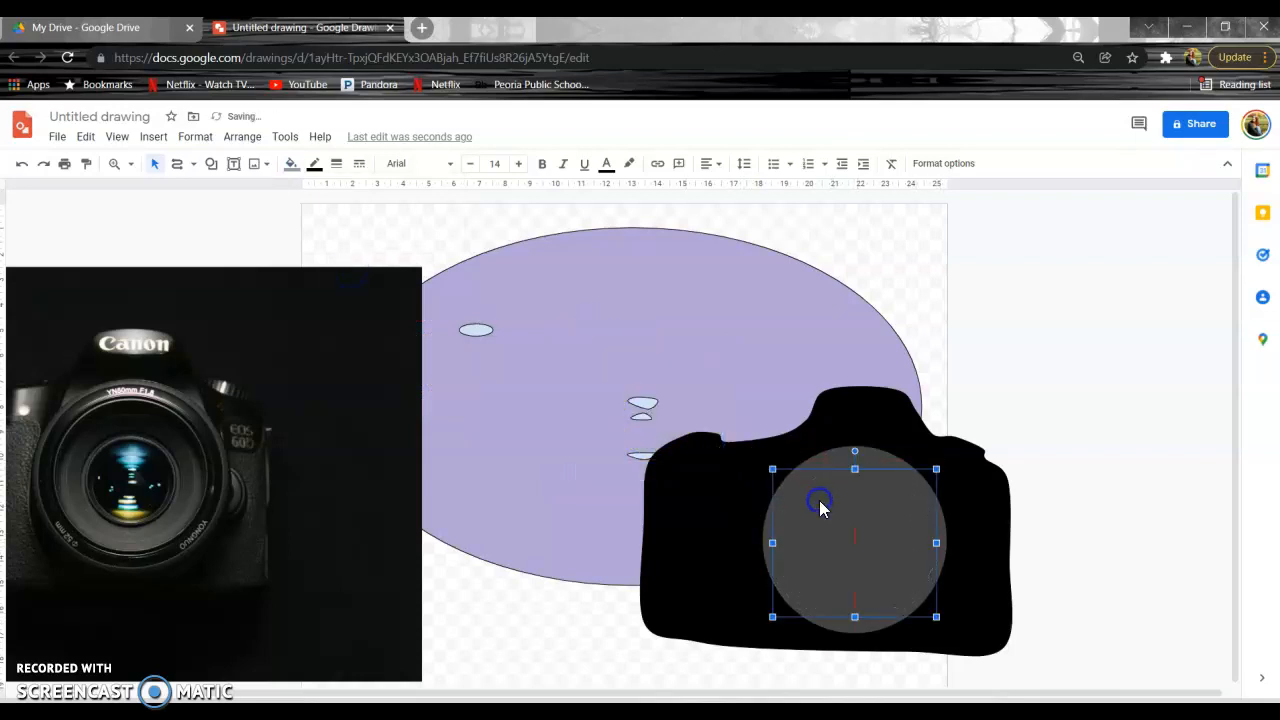
click(248, 137)
mouse_move(279, 176)
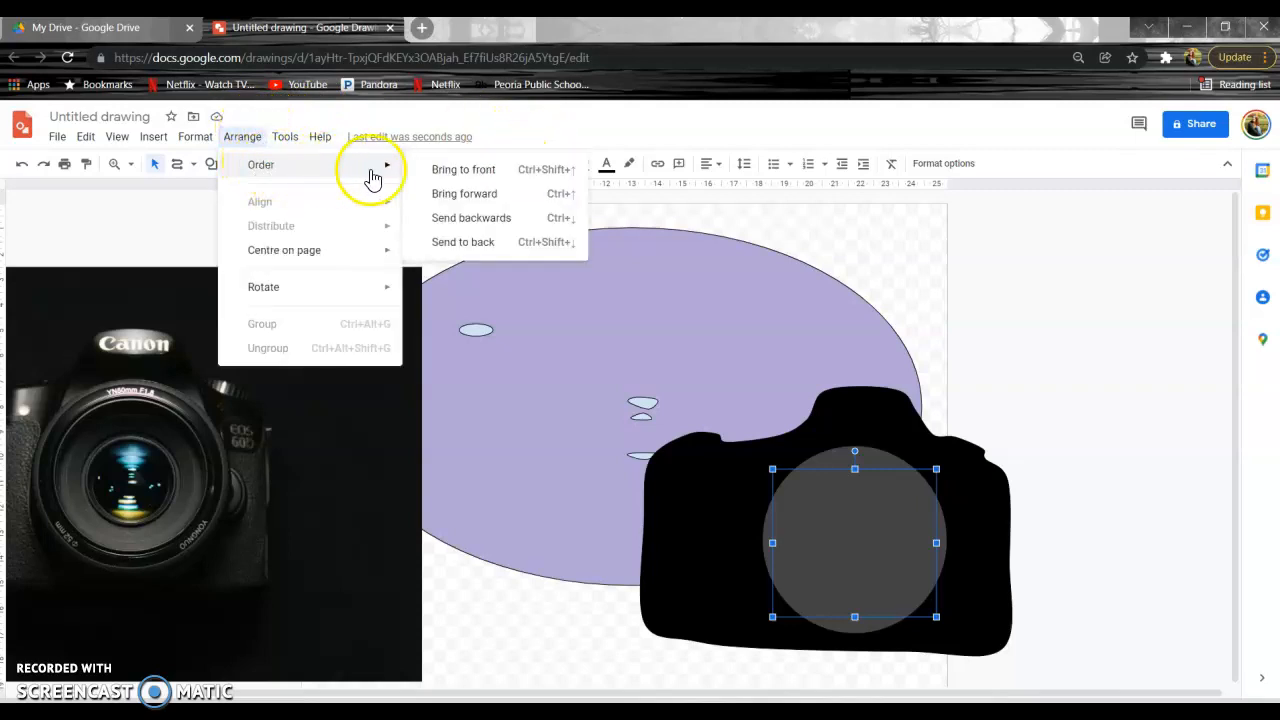
click(437, 171)
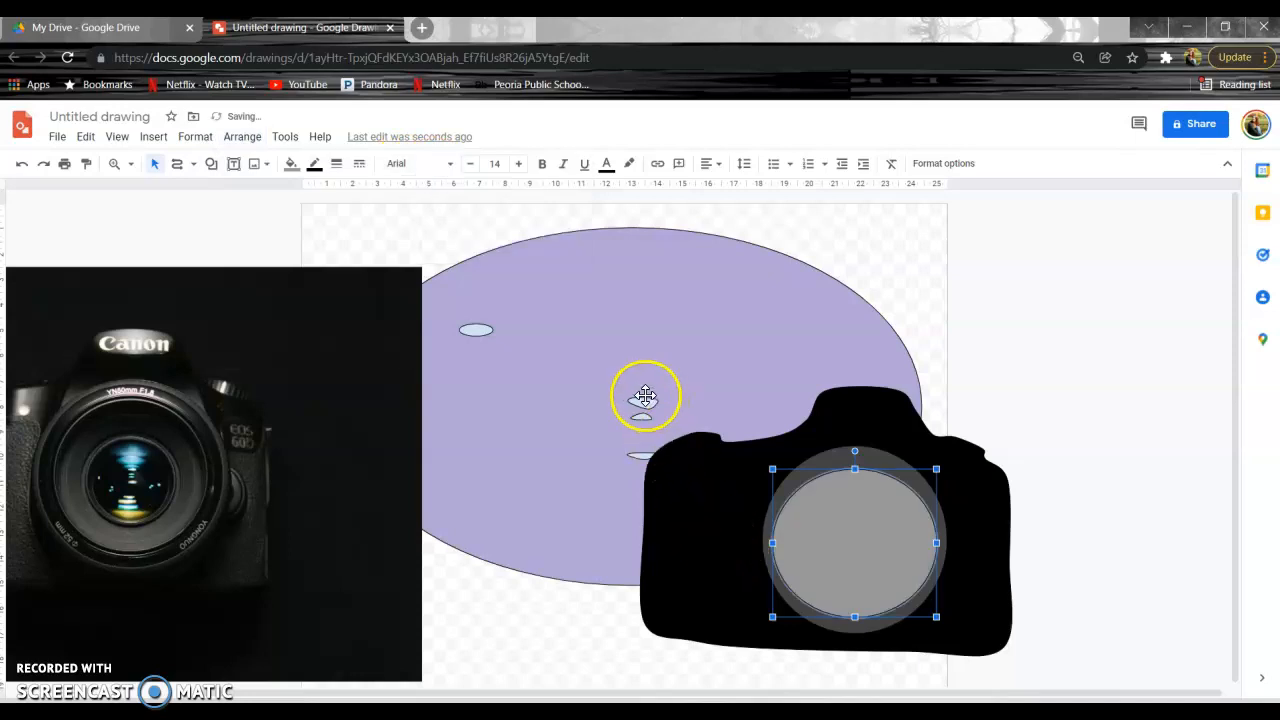
Step: Bring the upper reflection shape to the front and place it near the upper edge of the medium grey lens circle
click(642, 400)
click(243, 137)
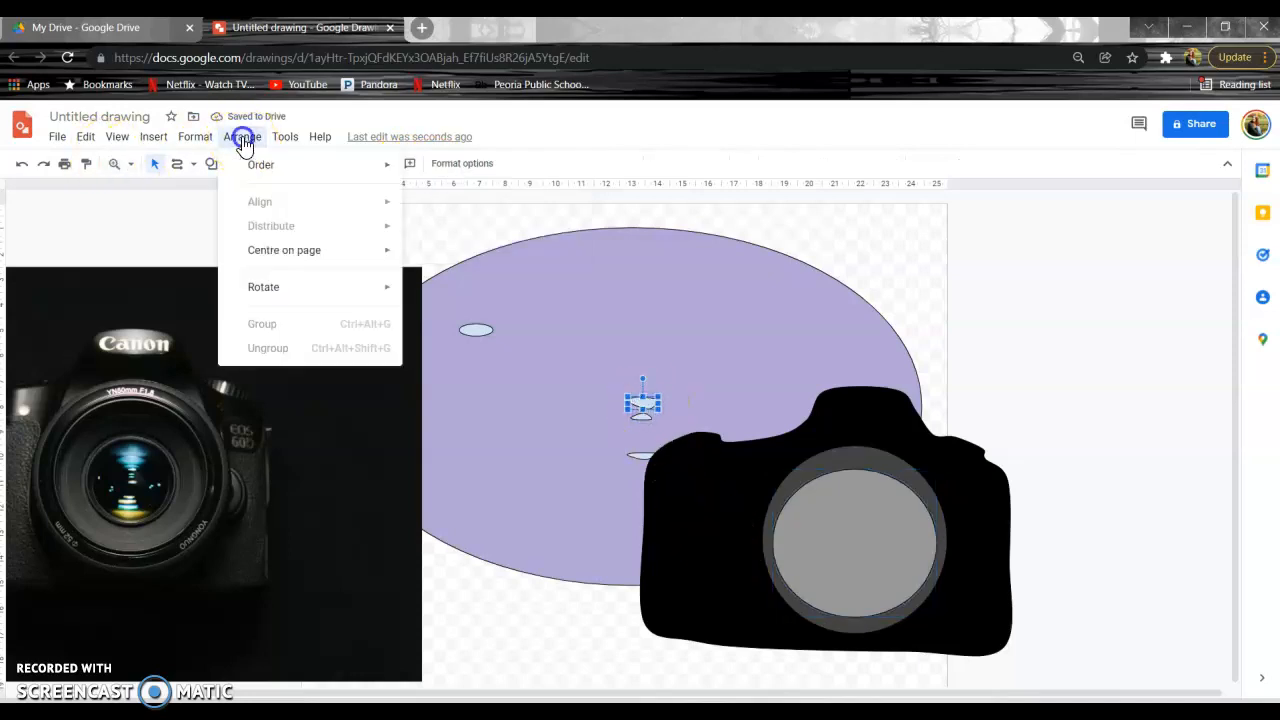
mouse_move(268, 175)
click(425, 172)
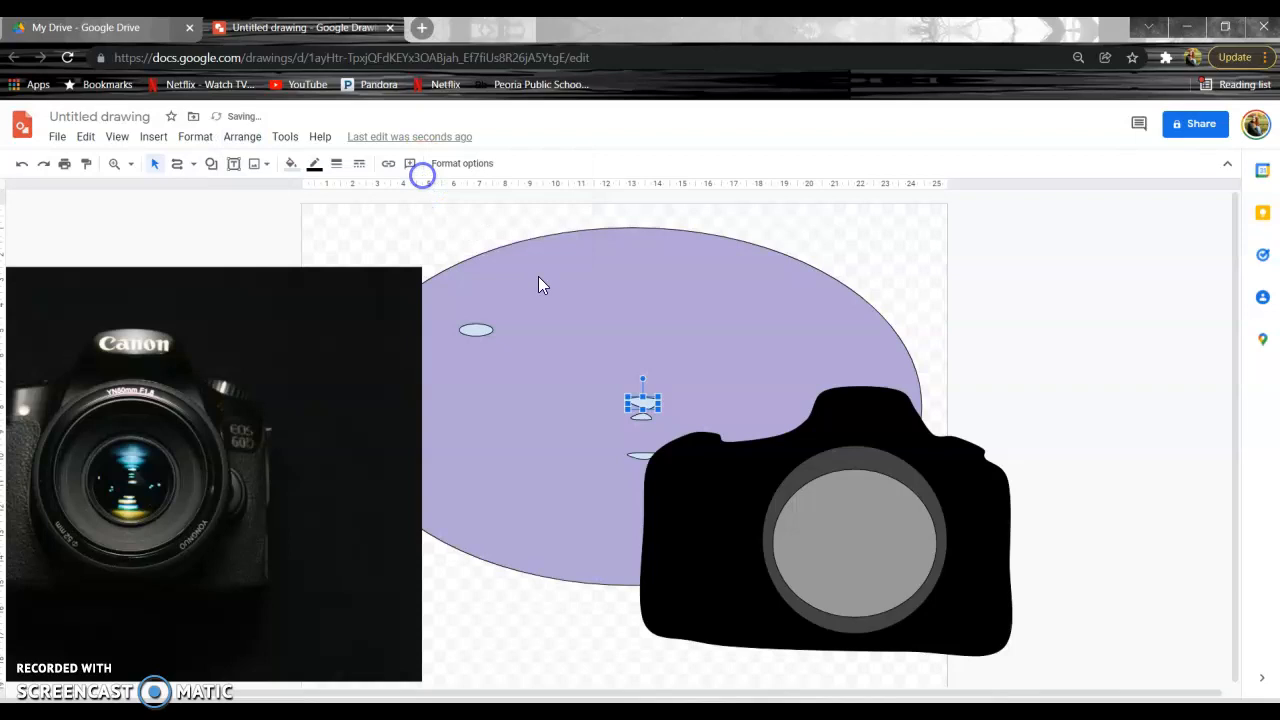
drag(651, 405, 857, 499)
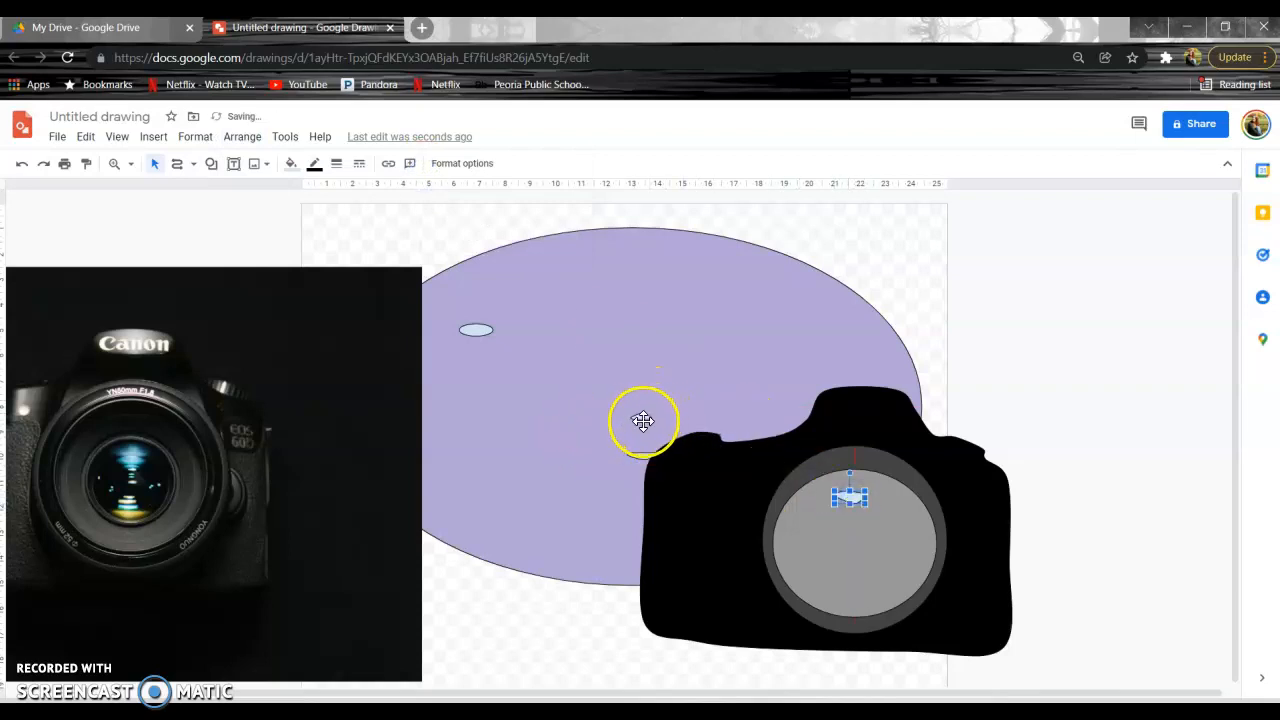
Step: Bring the centre reflection shape to the front and place it on the lens just below the upper reflection
click(246, 136)
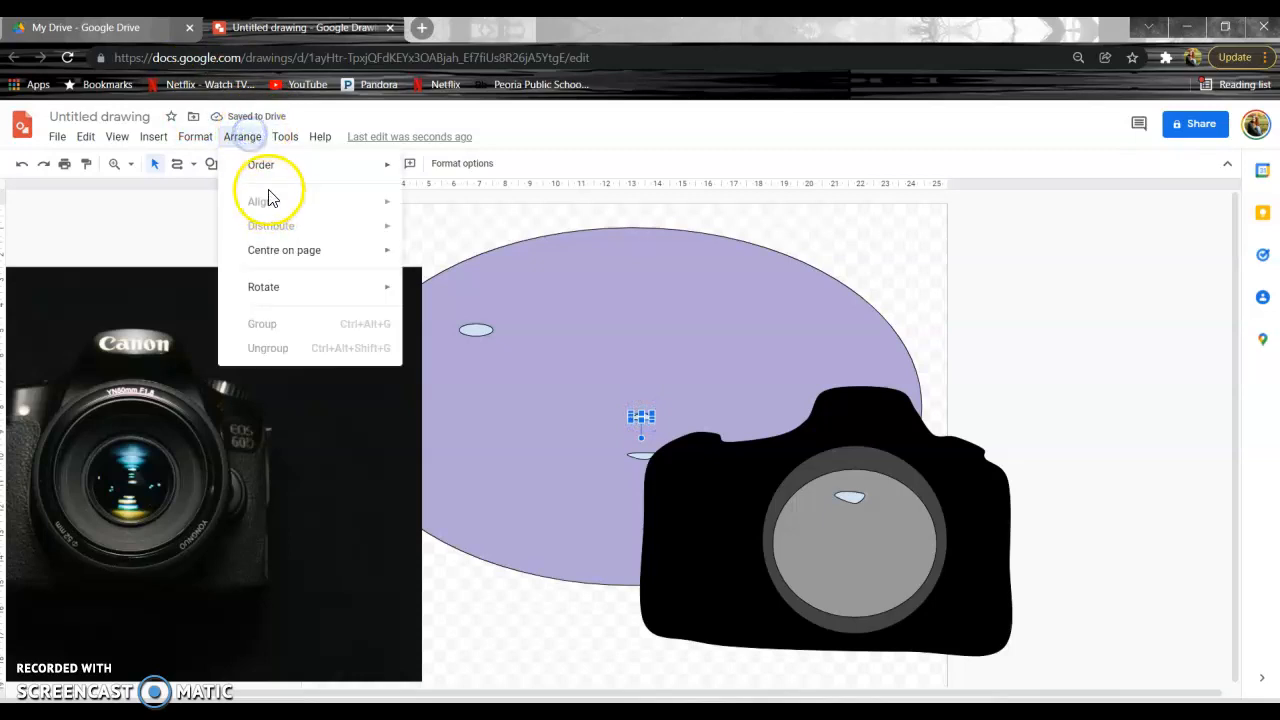
mouse_move(269, 178)
click(451, 171)
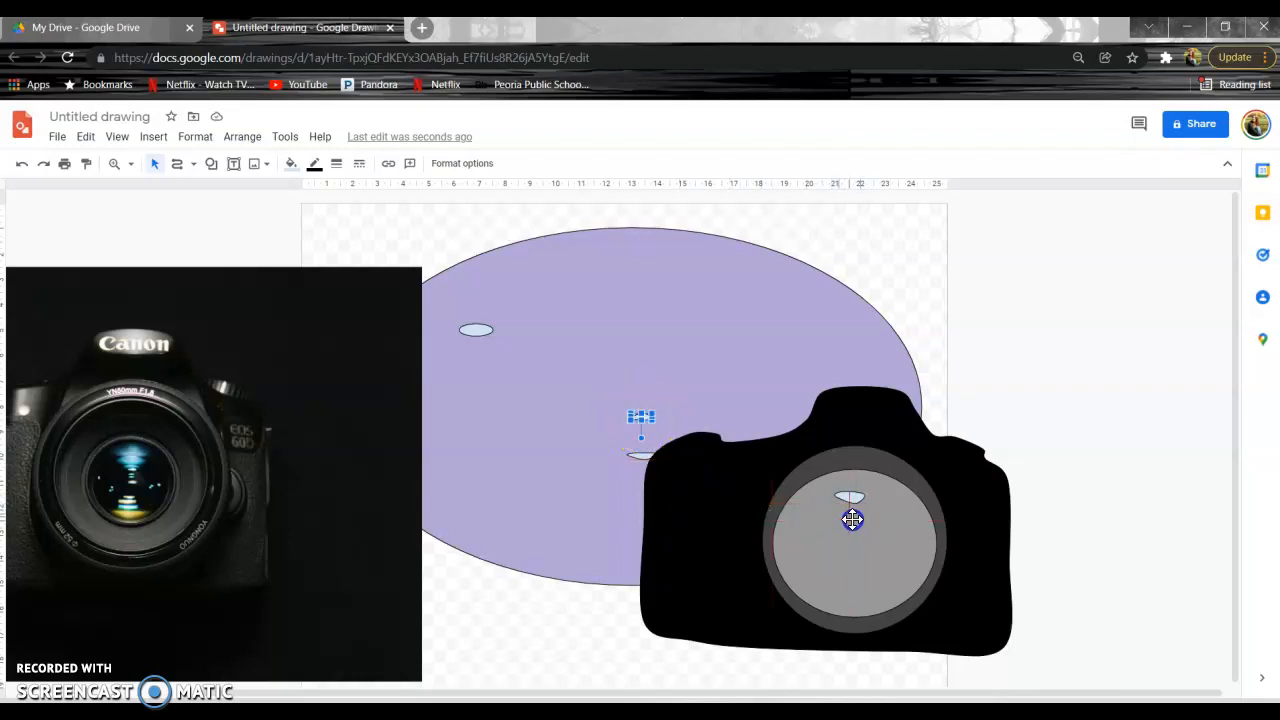
Step: Place the lower reflection shape near the lower edge of the medium grey lens circle and bring it to the front
click(664, 462)
drag(841, 601, 848, 599)
click(250, 138)
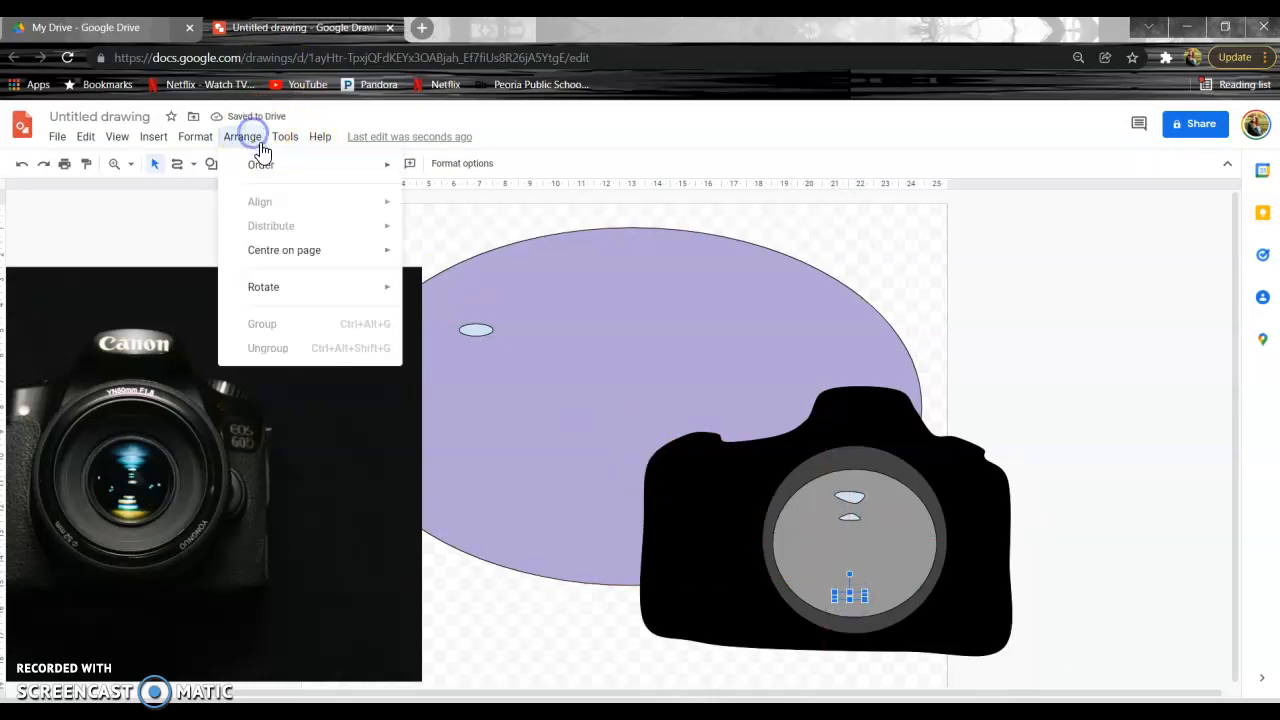
mouse_move(260, 165)
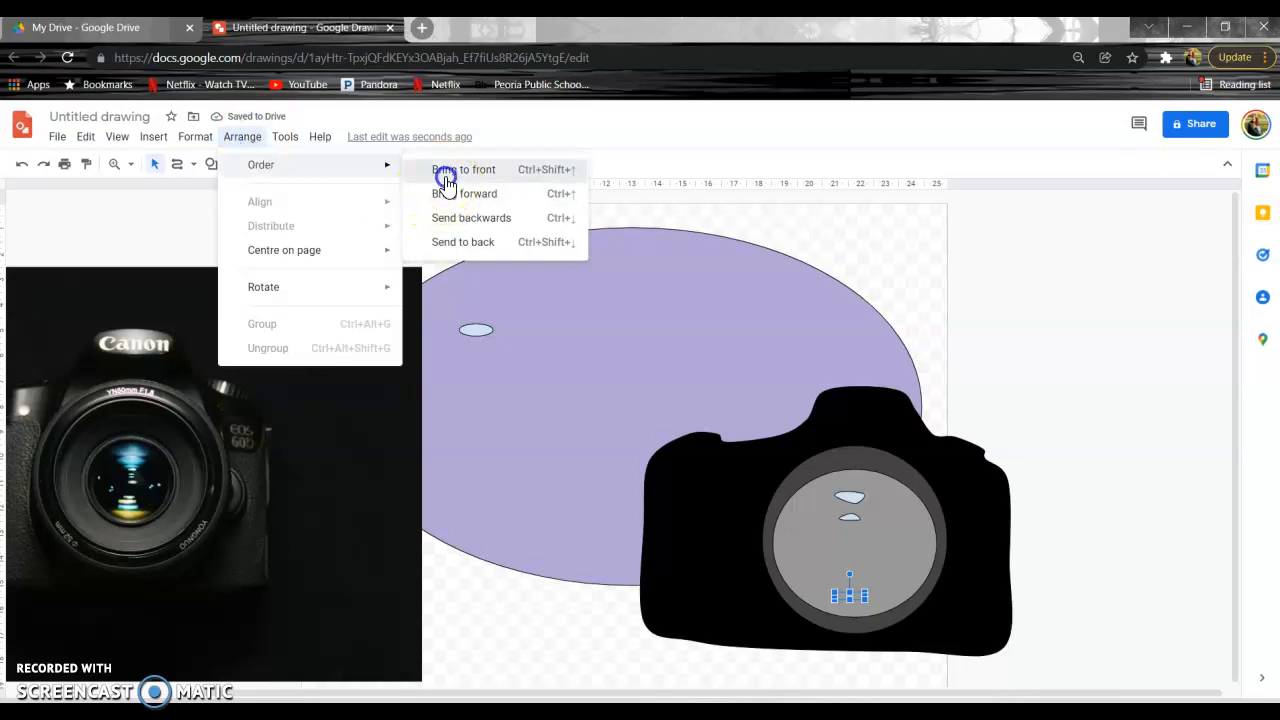
click(445, 178)
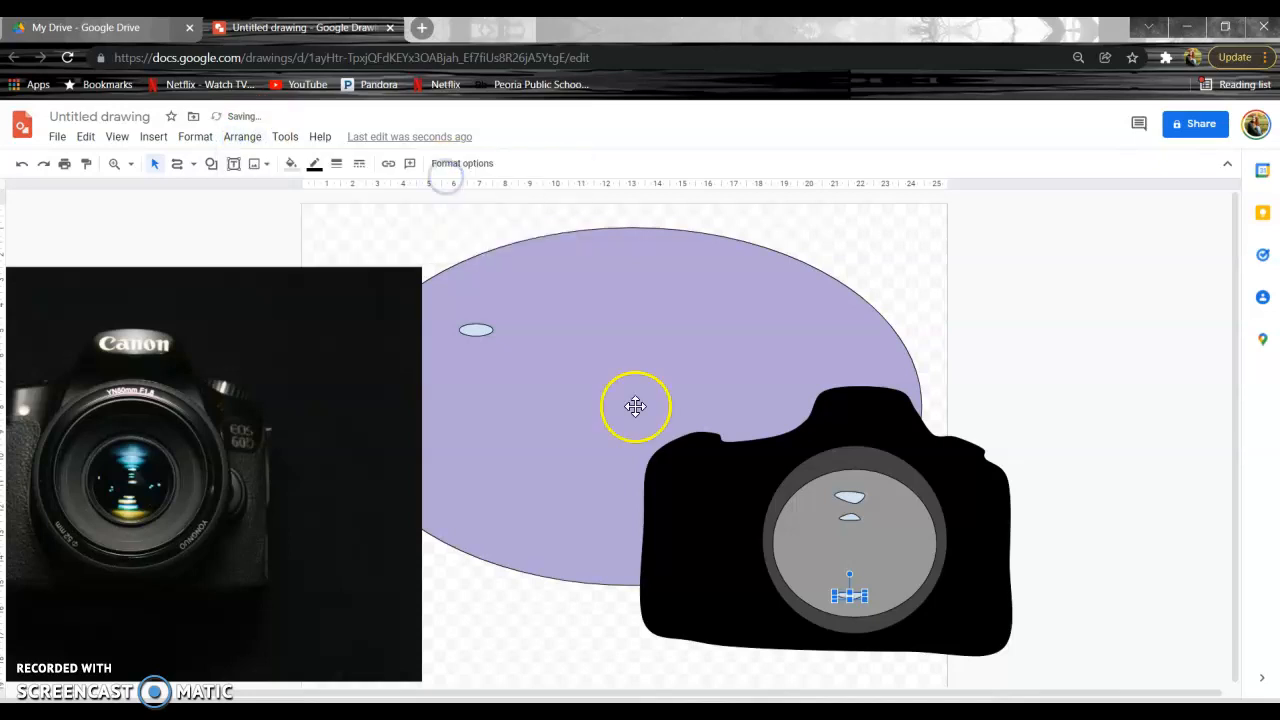
Step: Place the small light blue shutter button oval on the camera body's upper-left shoulder and bring it to the front
click(477, 327)
drag(713, 459, 700, 452)
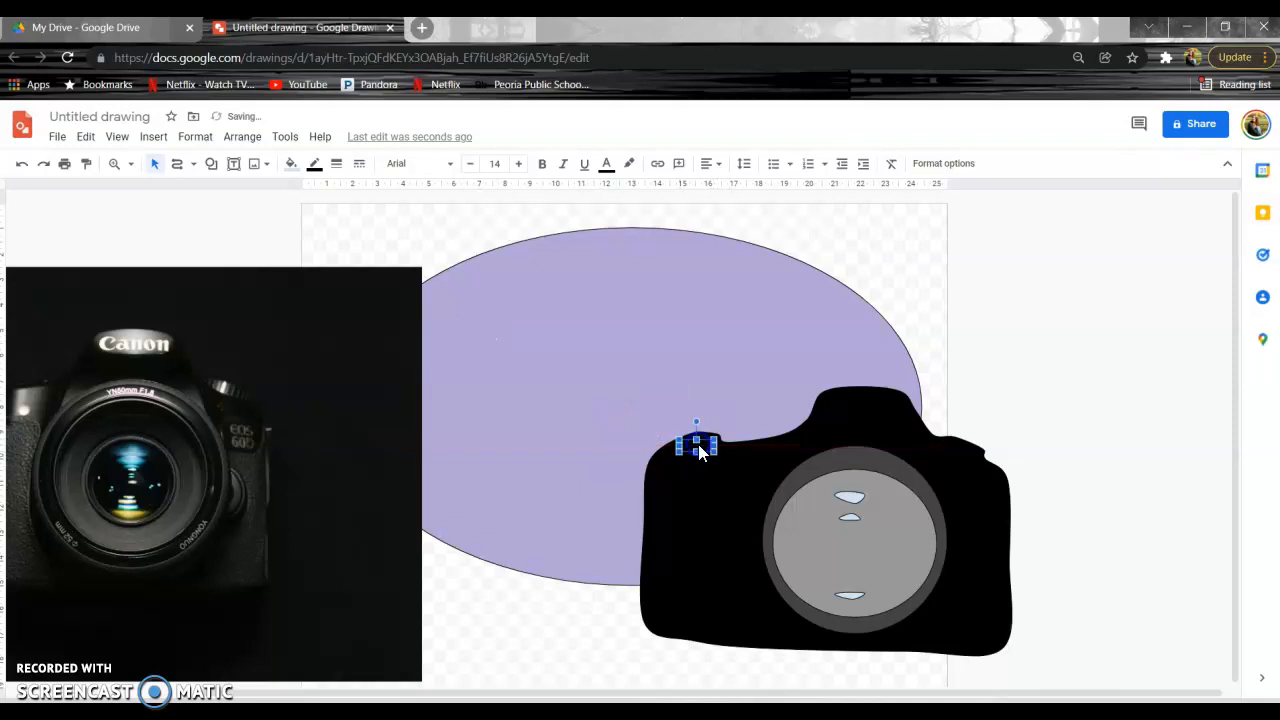
click(247, 136)
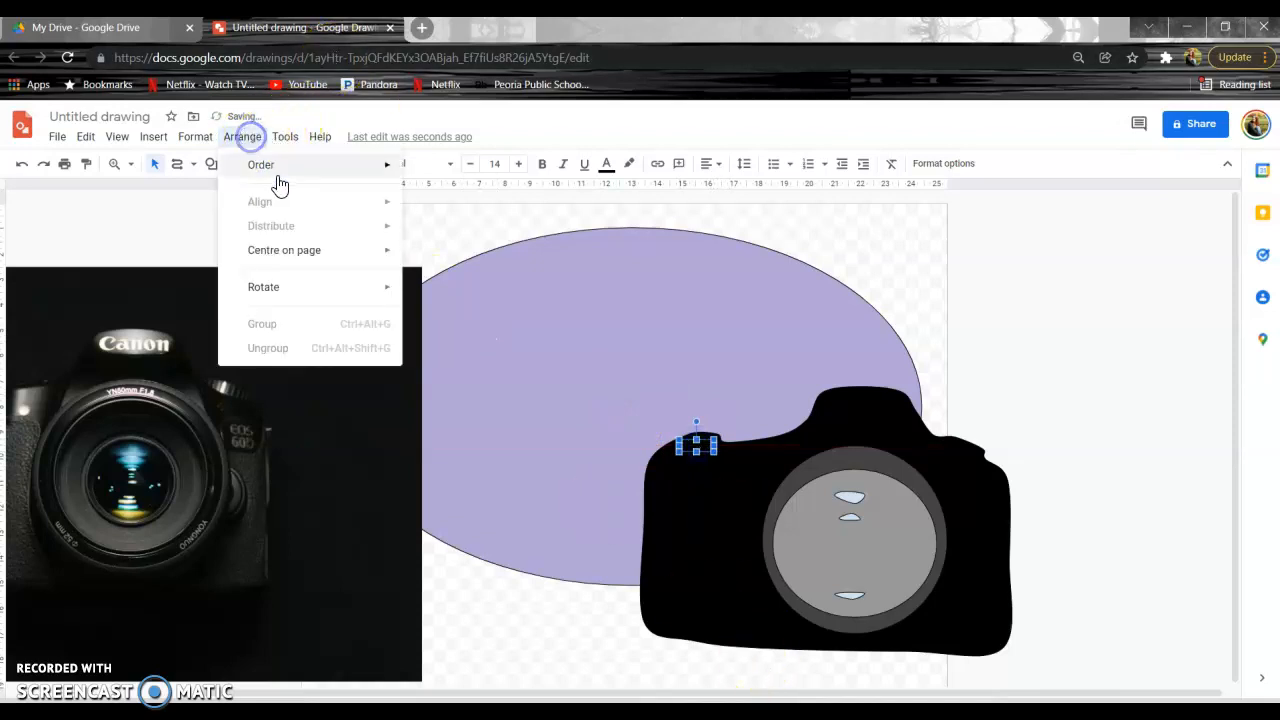
mouse_move(276, 172)
click(460, 170)
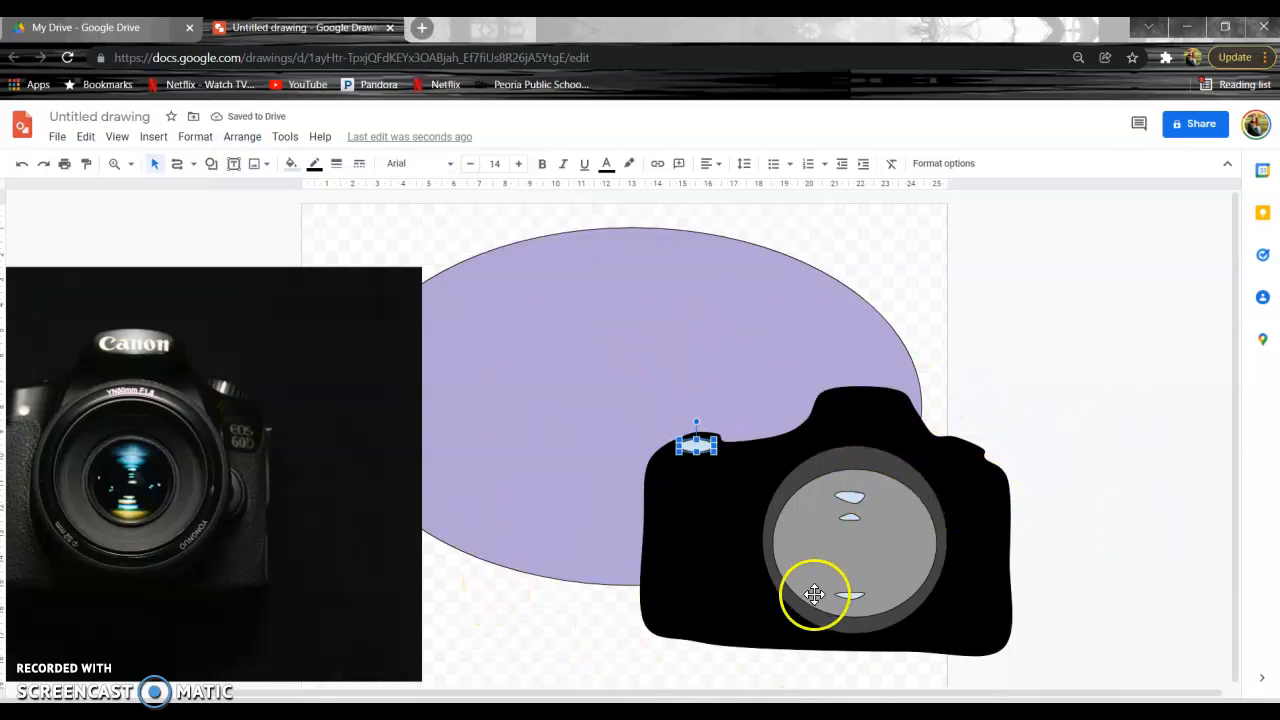
Step: Move the purple oval off the page to the left and place the light grey innermost circle in the middle of the lens
click(717, 318)
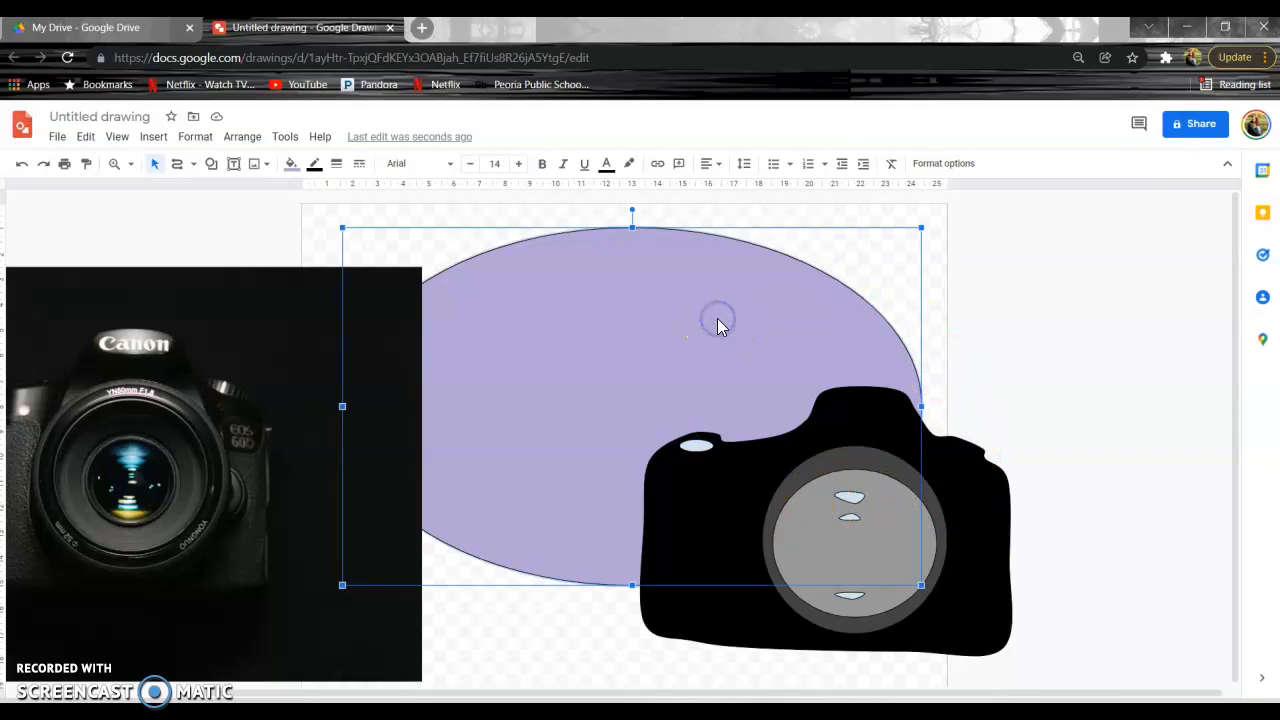
drag(717, 318, 253, 316)
click(636, 408)
click(858, 519)
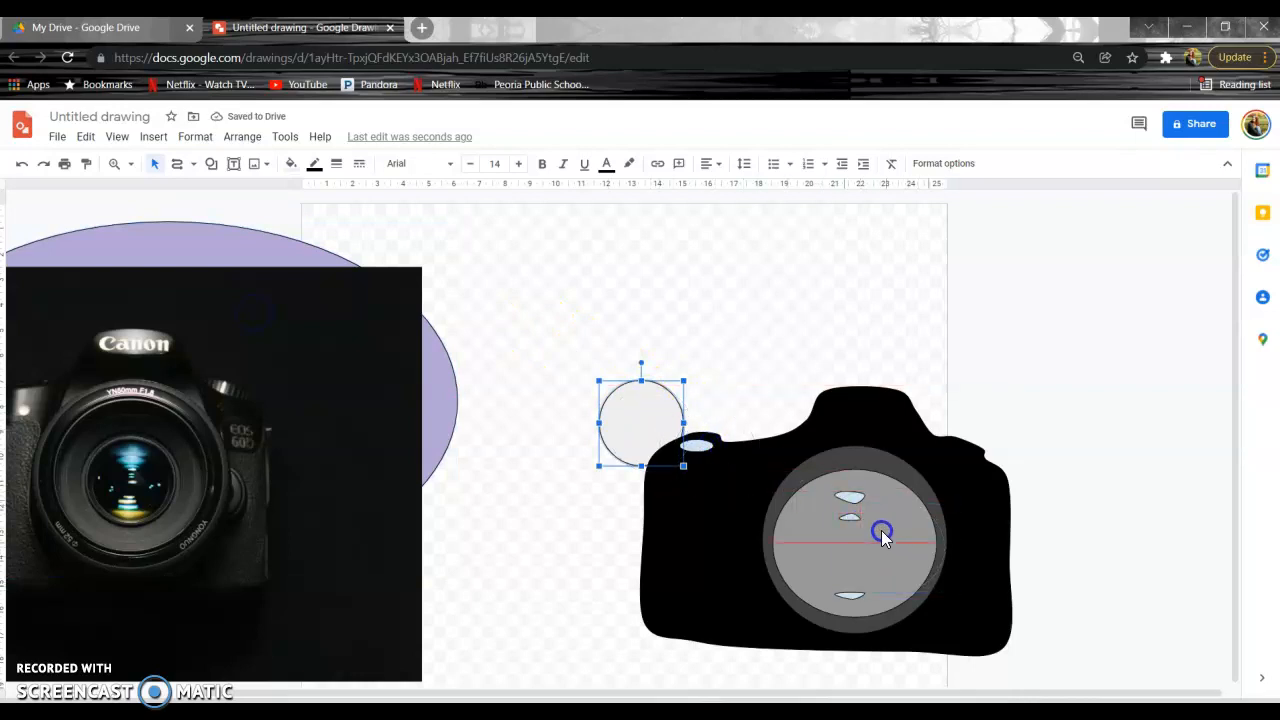
drag(846, 530, 846, 530)
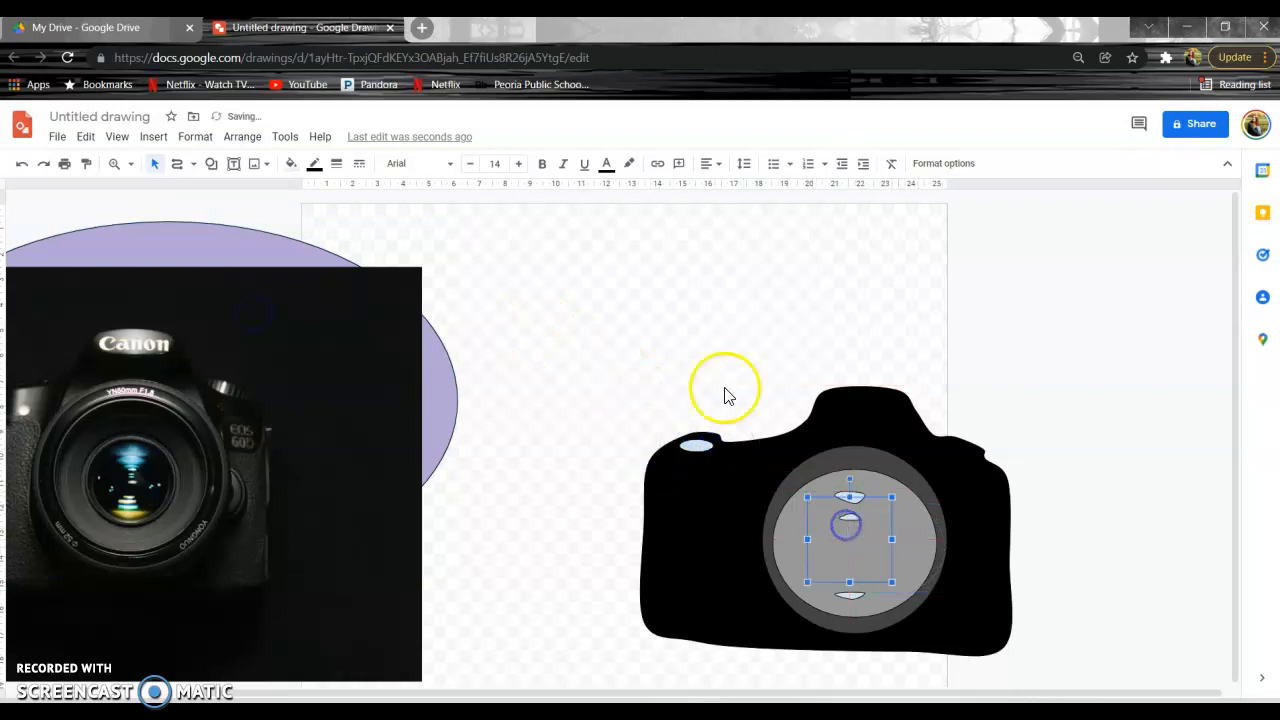
Step: Bring the light grey innermost lens circle to the front
click(245, 137)
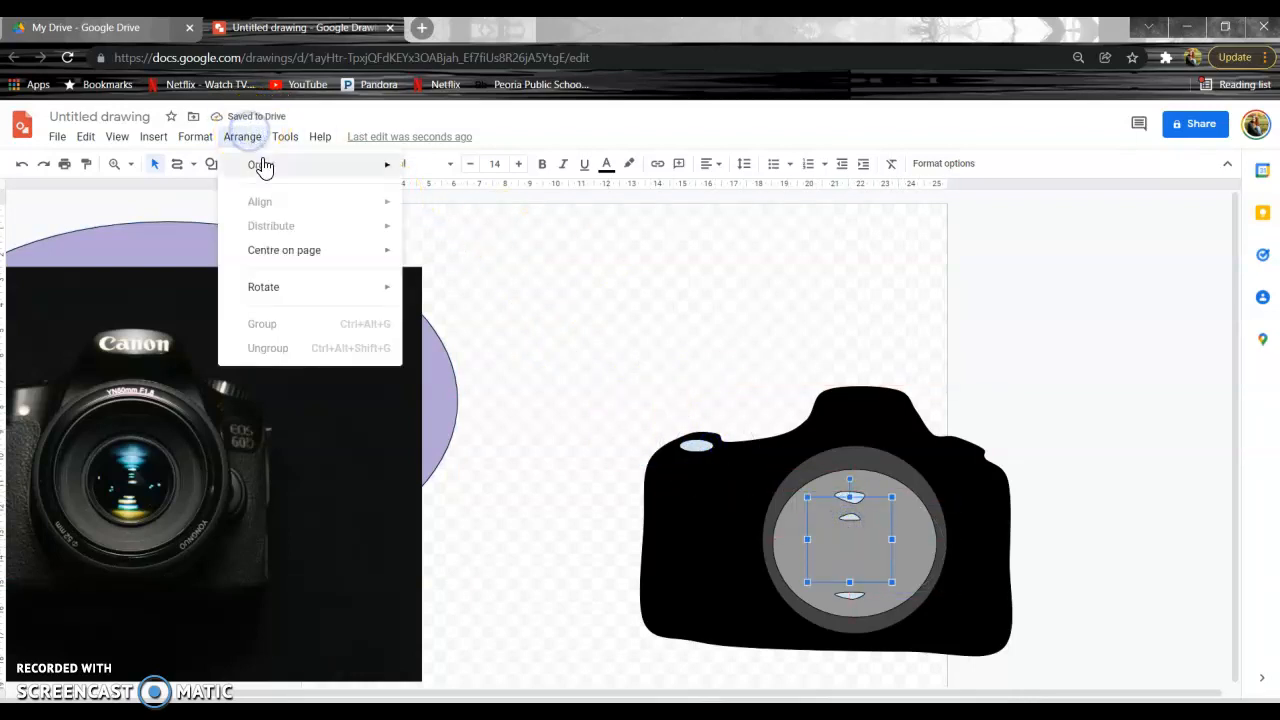
mouse_move(260, 165)
click(466, 176)
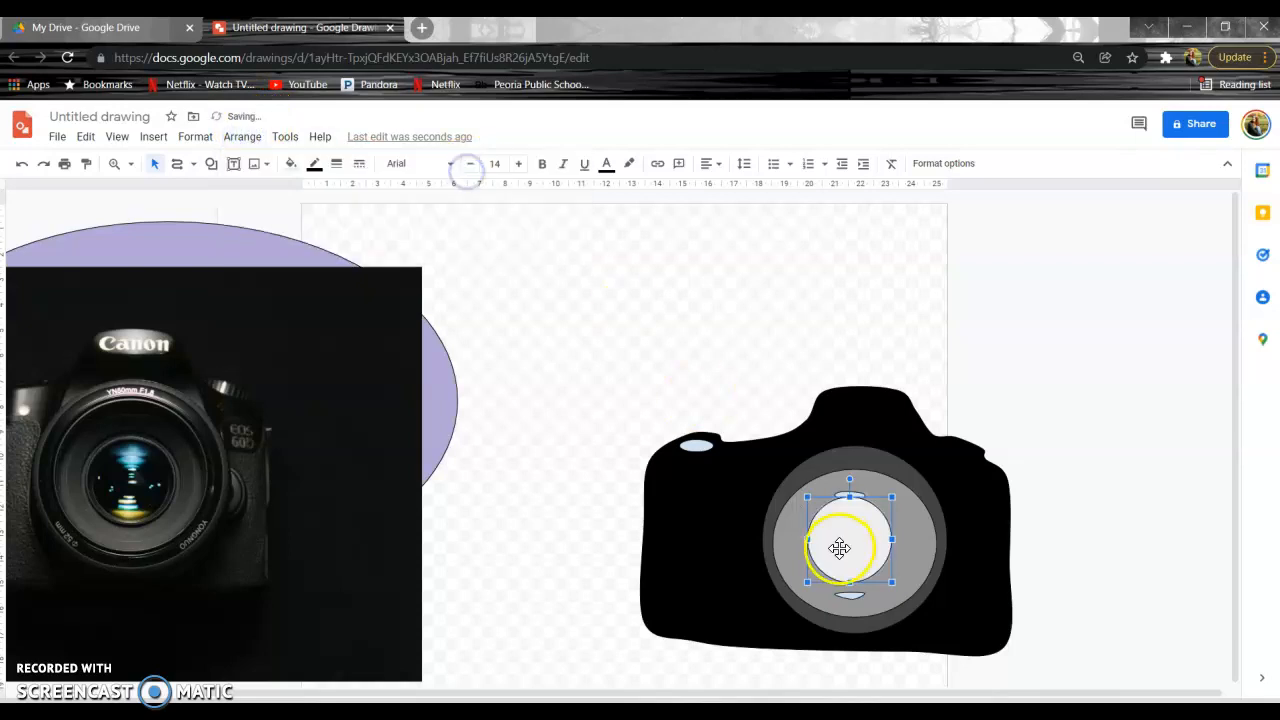
Step: Move the upper reflection shape down into the top of the light grey lens circle and bring it to the front
drag(842, 492, 842, 496)
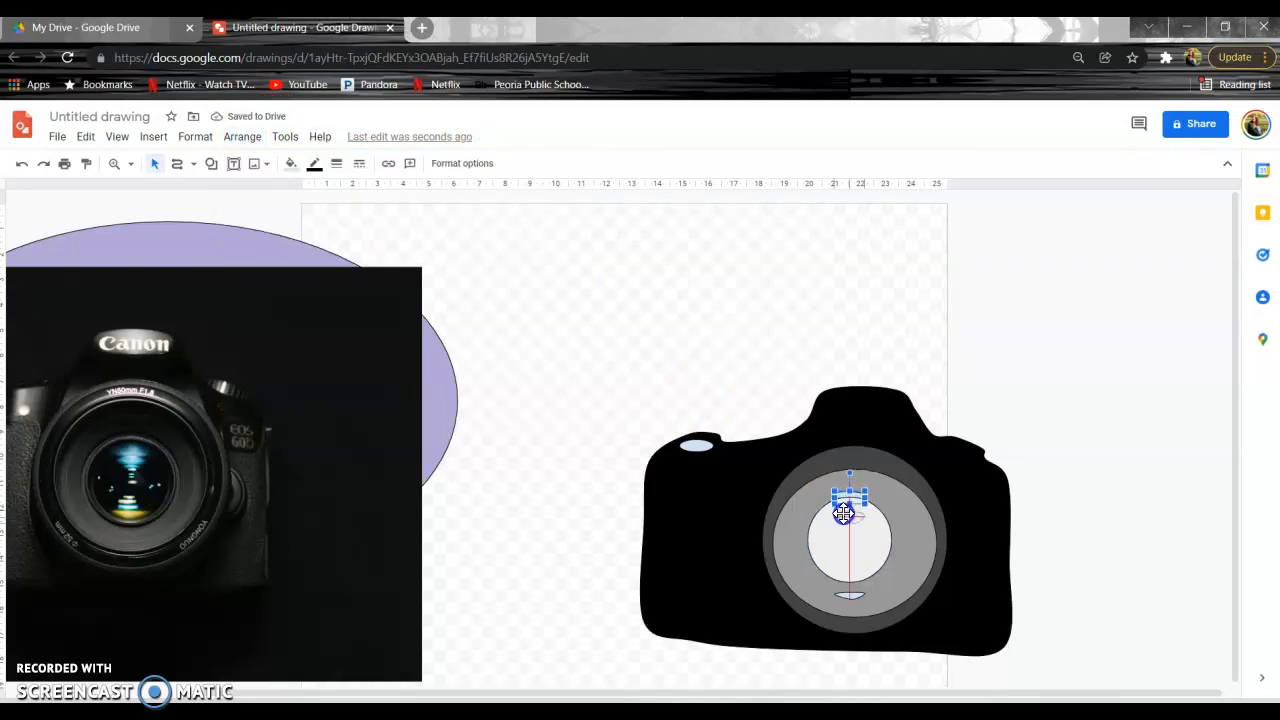
click(243, 136)
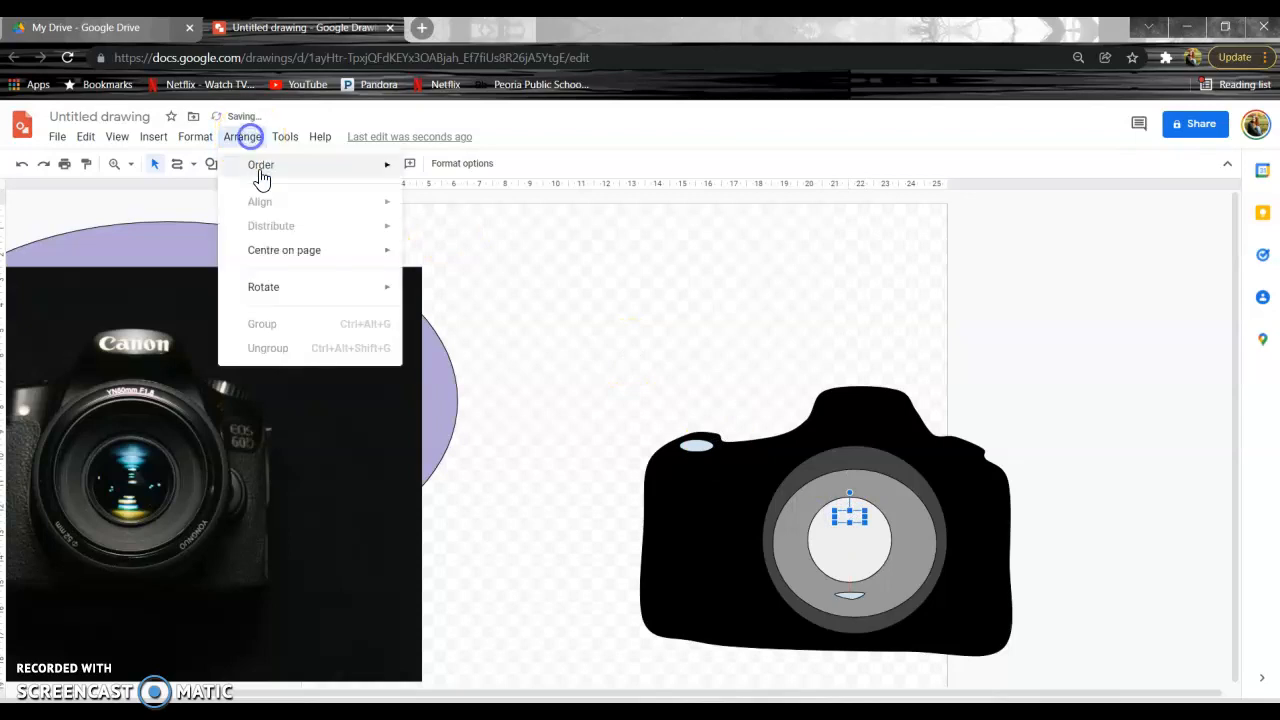
mouse_move(263, 168)
click(455, 170)
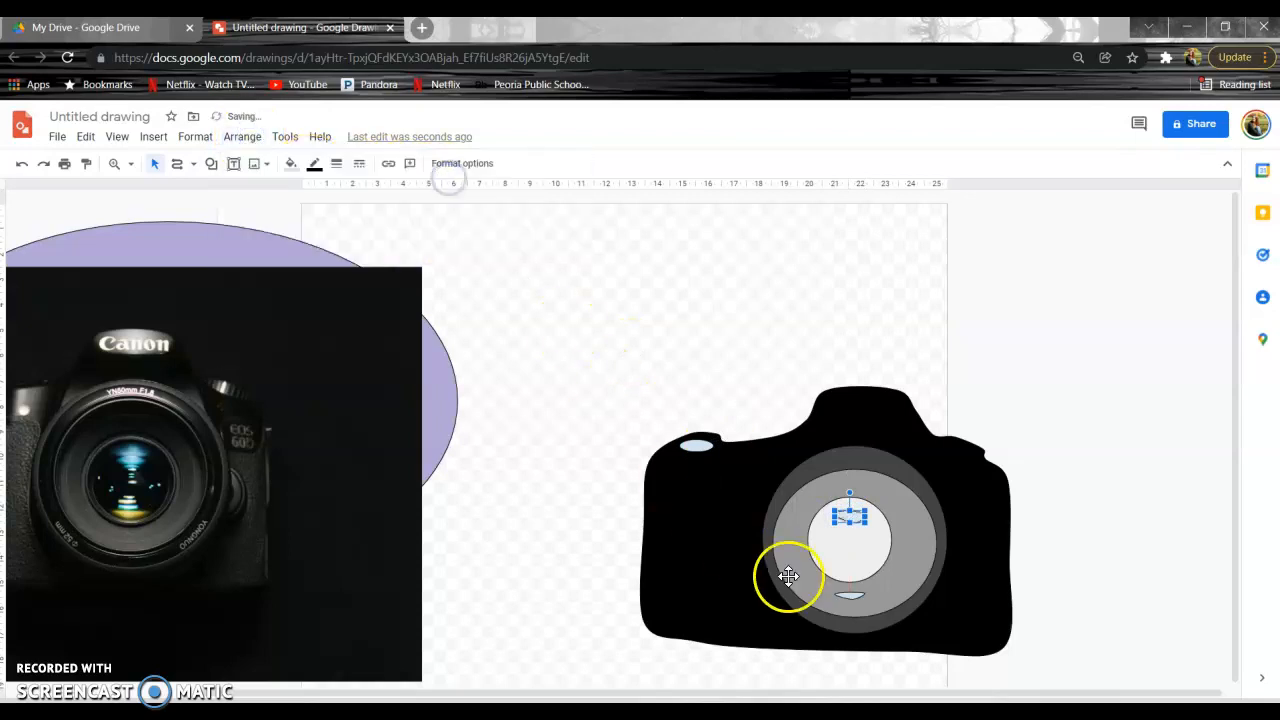
Step: Move the lower reflection shape up inside the light grey circle's lower edge and bring it to the front
drag(851, 594, 850, 570)
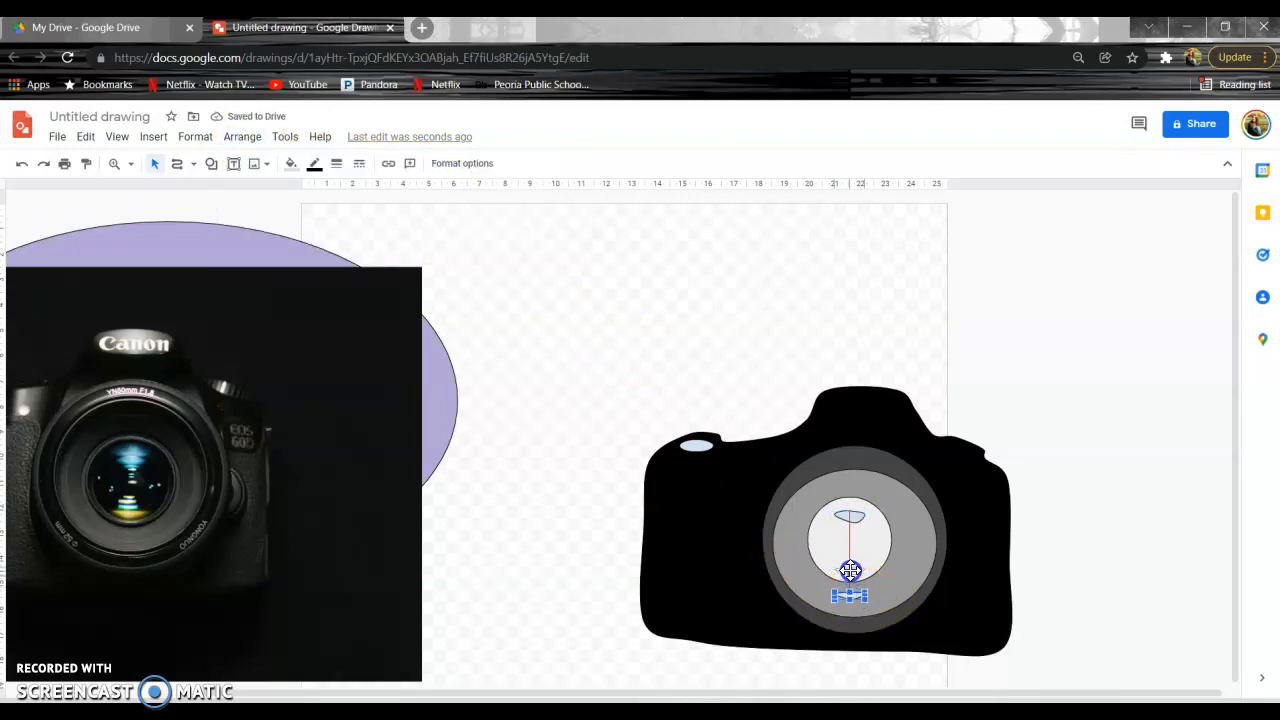
click(242, 136)
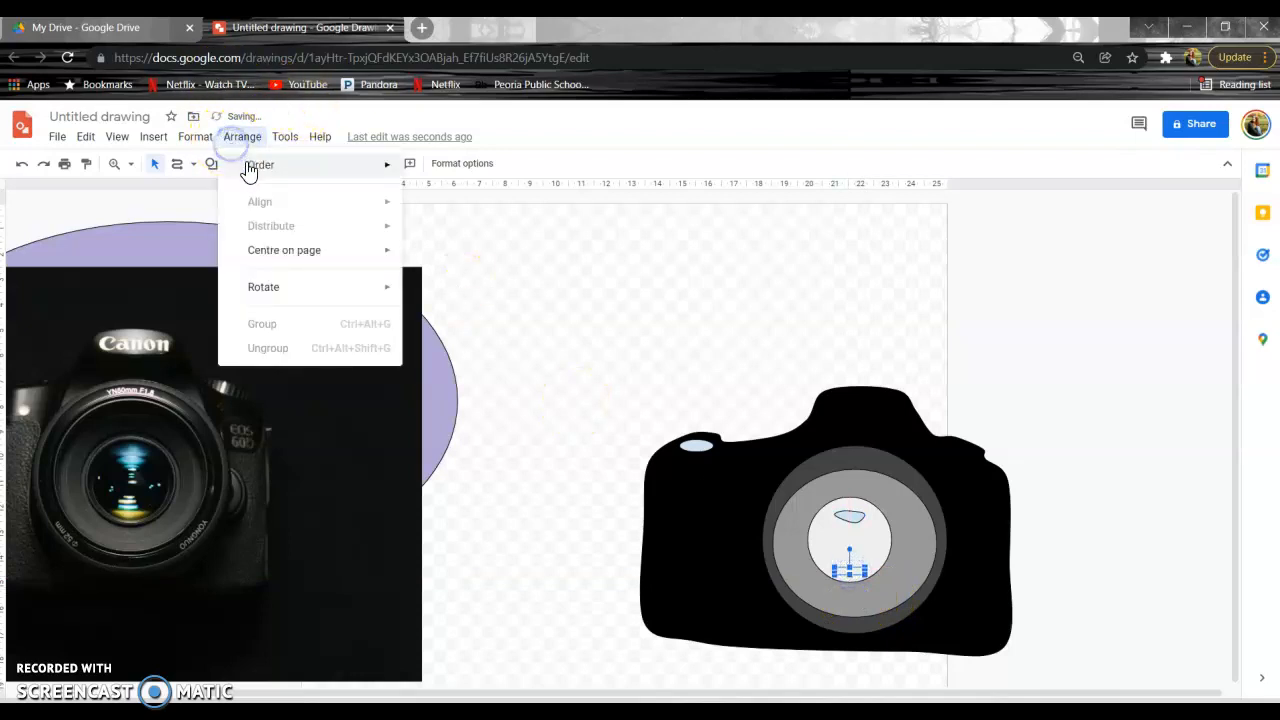
mouse_move(254, 172)
click(457, 170)
Step: Move the light grey circle aside to the lens's lower-right edge to uncover the centre reflection shape
click(869, 552)
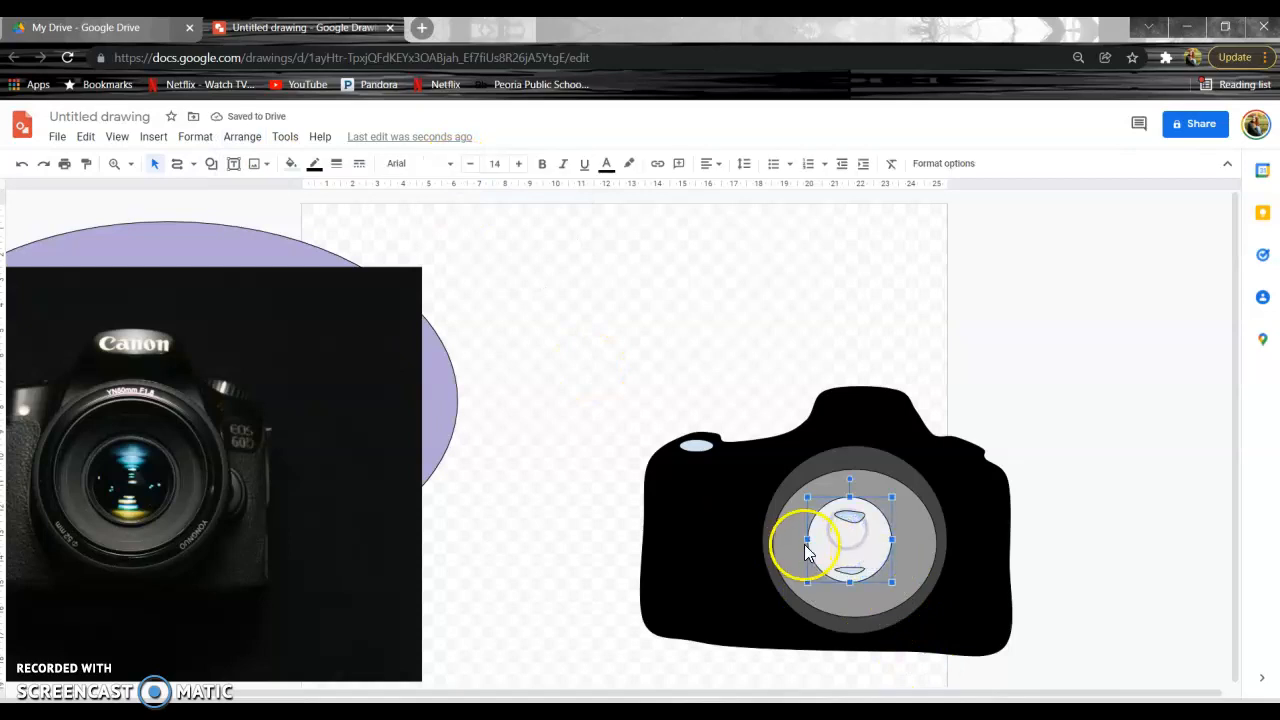
drag(824, 543, 956, 590)
click(869, 555)
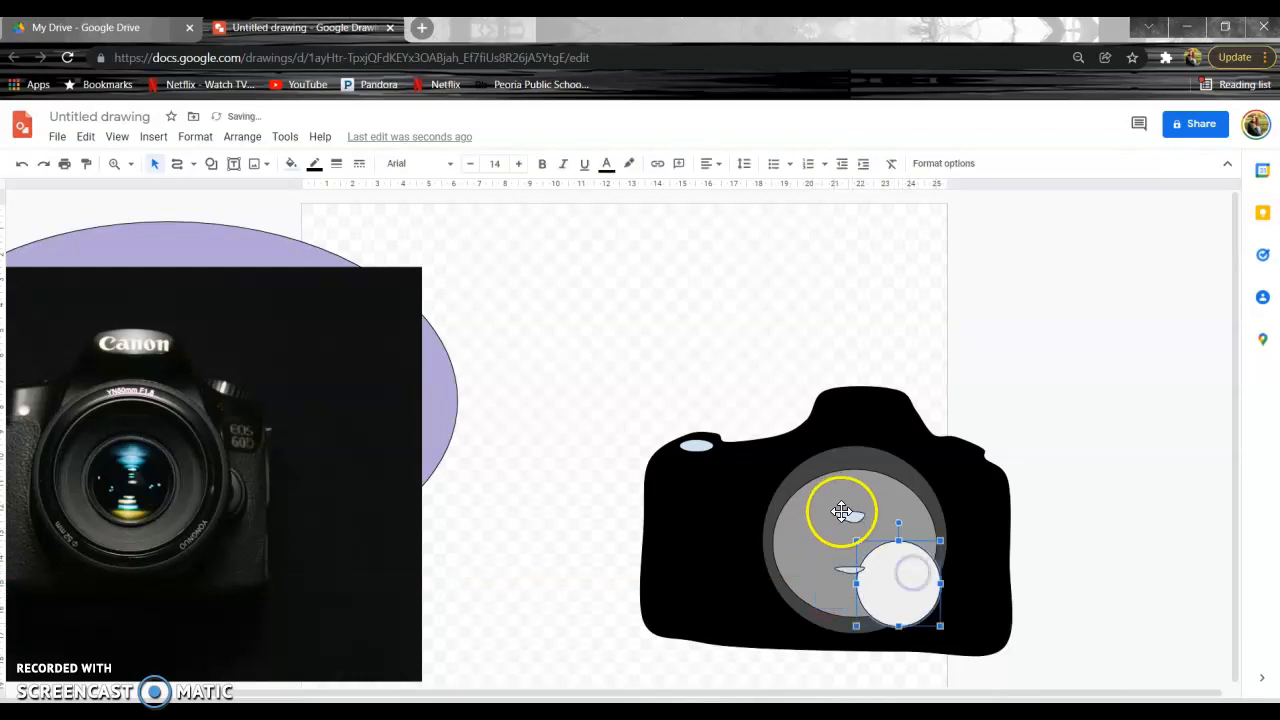
Step: Place the centre reflection shape between the upper and lower reflections and bring it to the front
click(847, 508)
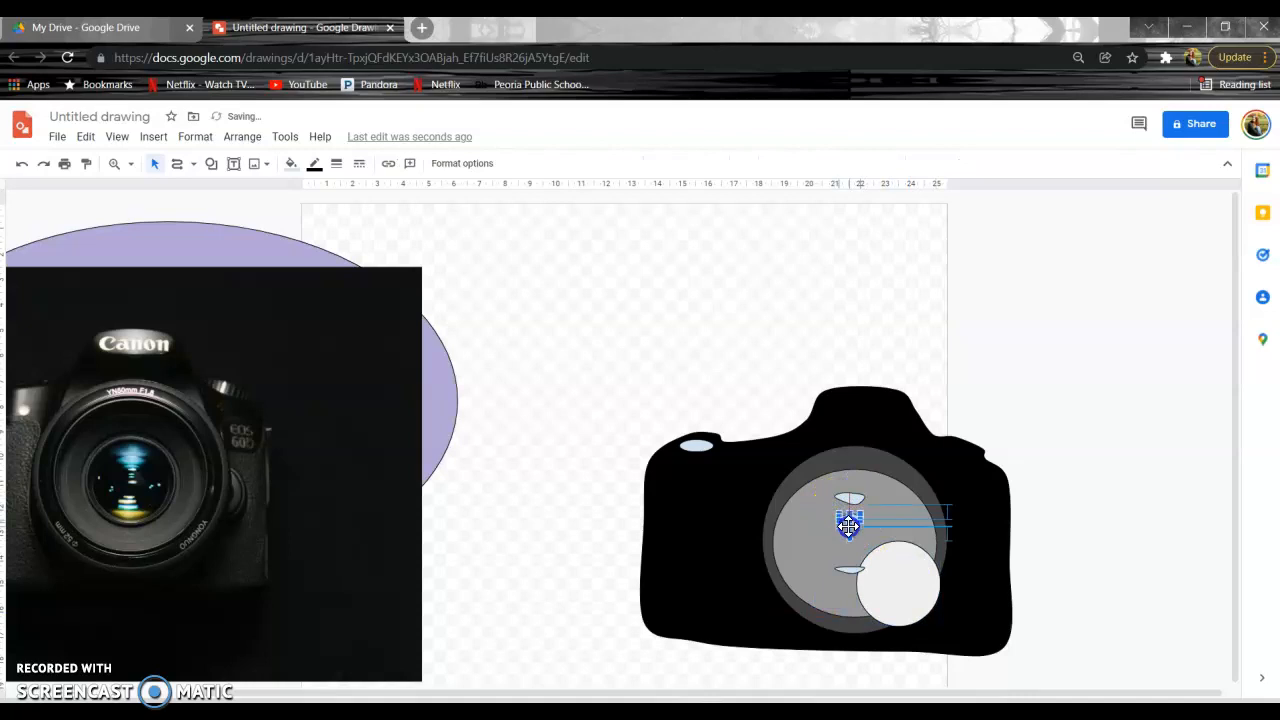
click(245, 137)
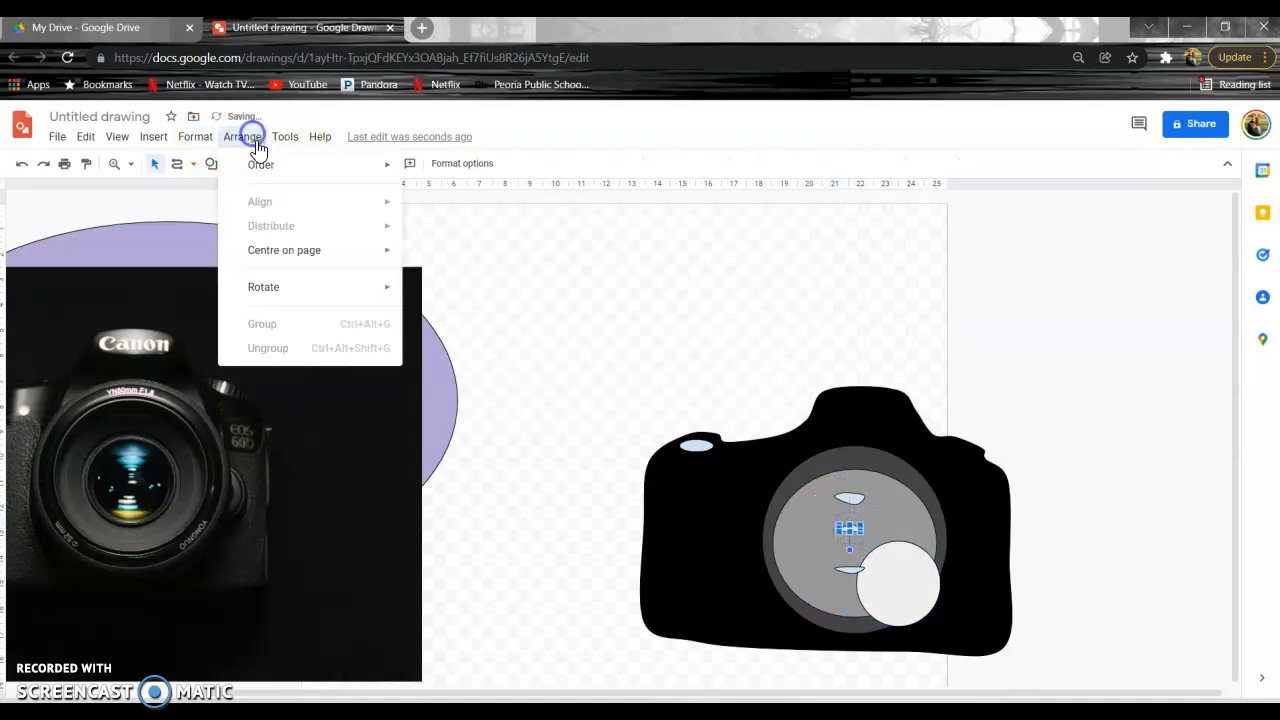
mouse_move(262, 170)
click(440, 169)
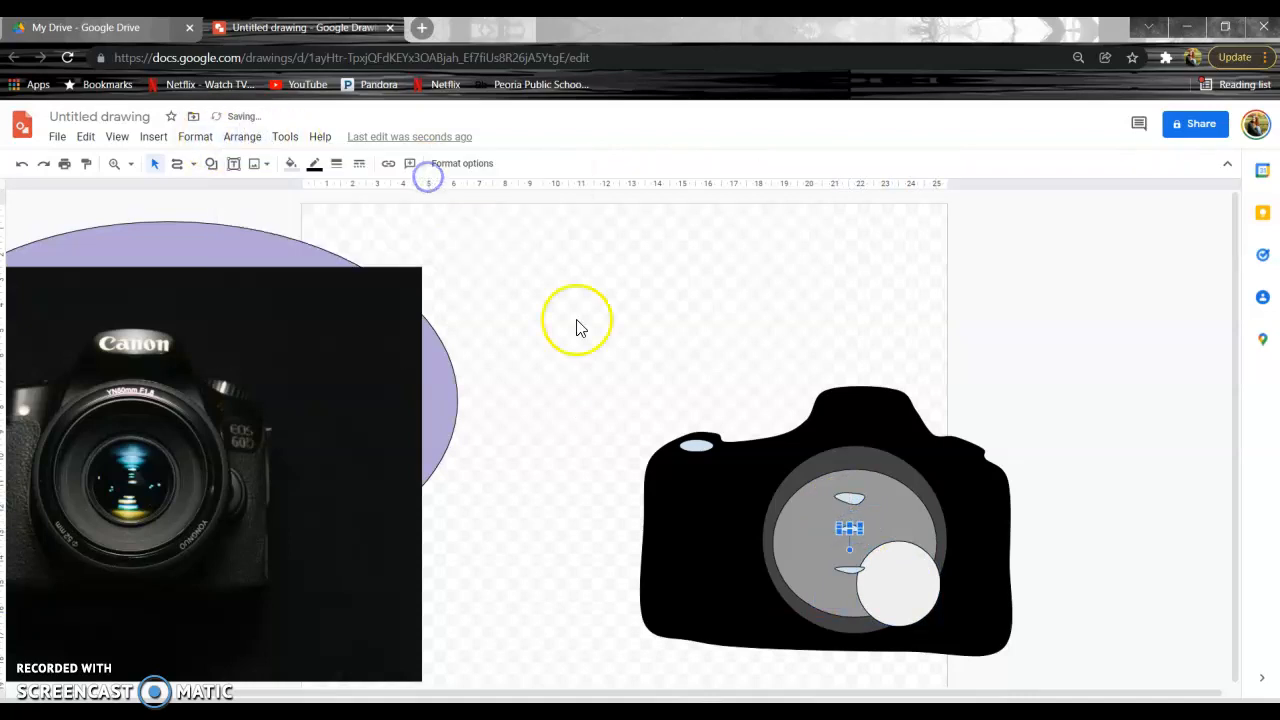
Step: Return the light grey circle to the lens centre and adjust the reflection shapes to sit inside it
click(888, 579)
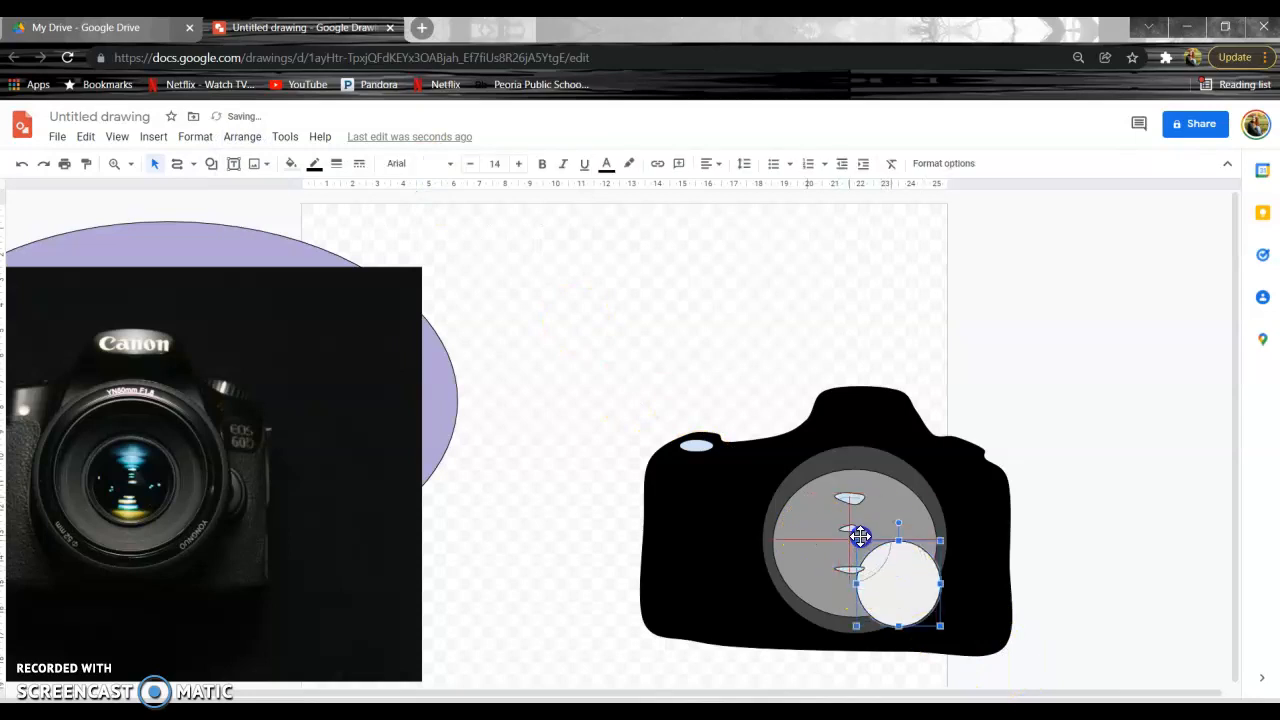
drag(861, 538, 857, 538)
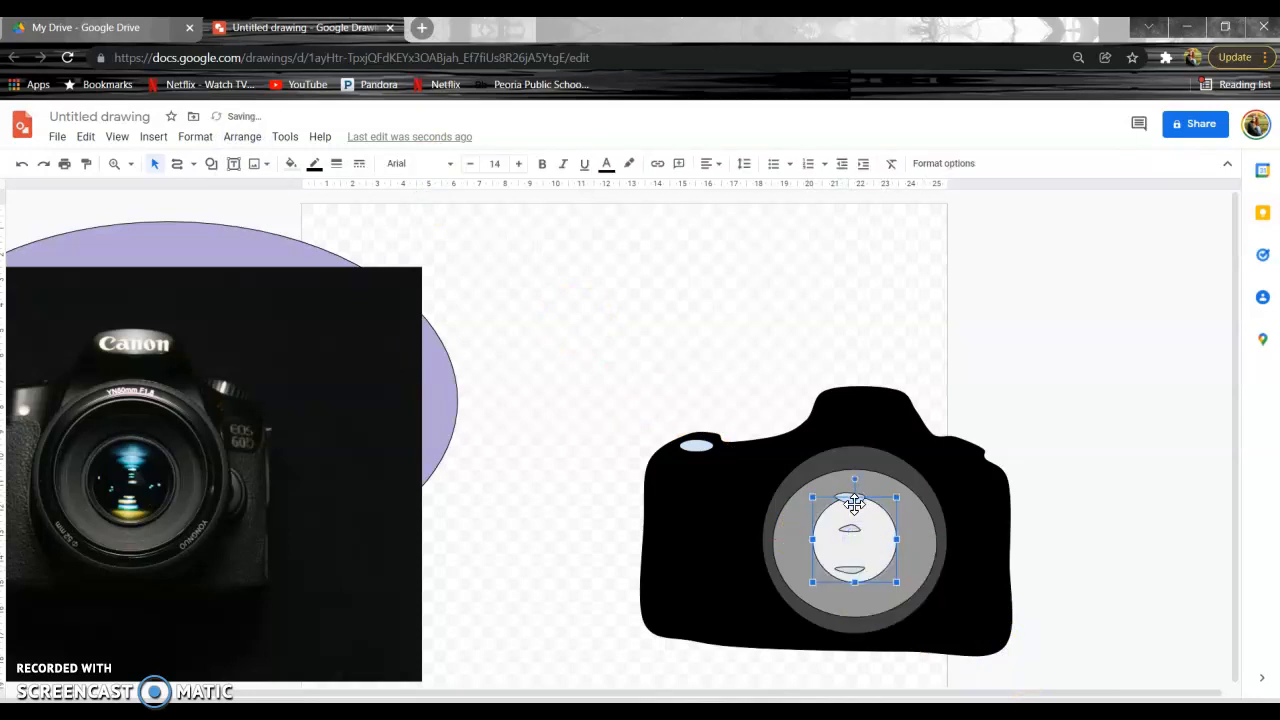
click(854, 503)
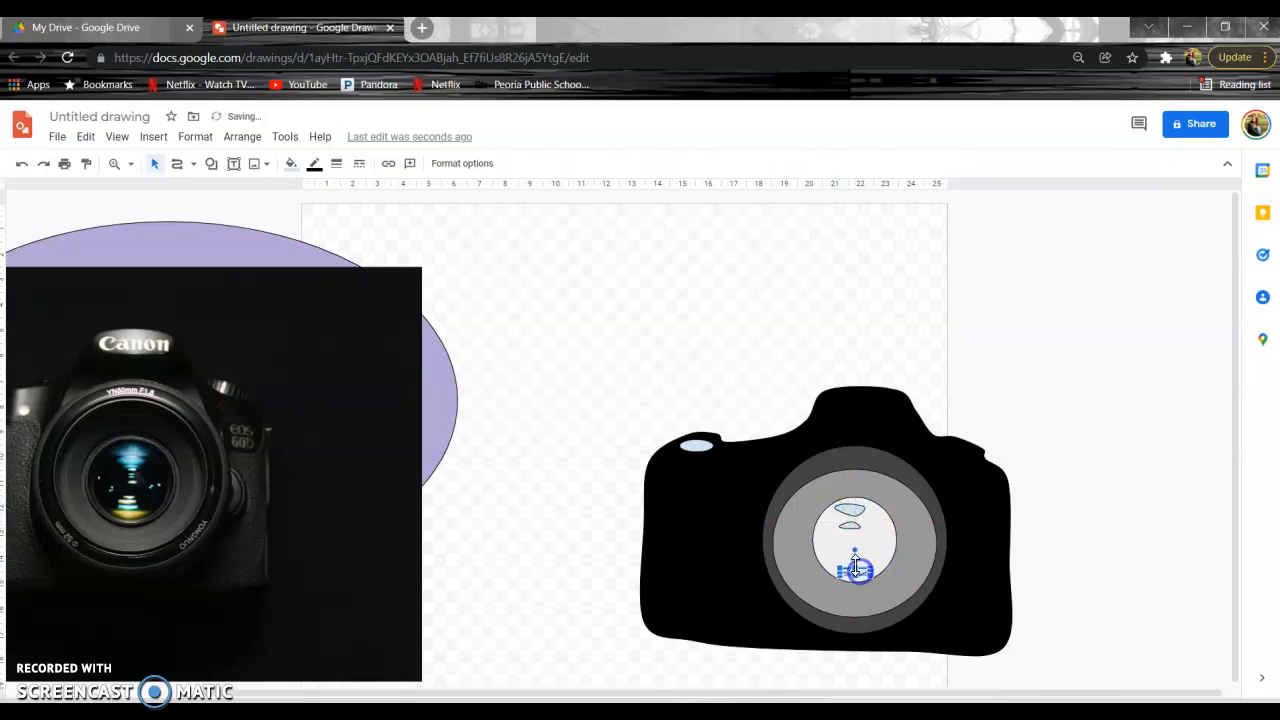
Step: Select the camera body together with all its lens, reflection and shutter button shapes and group them
click(1063, 374)
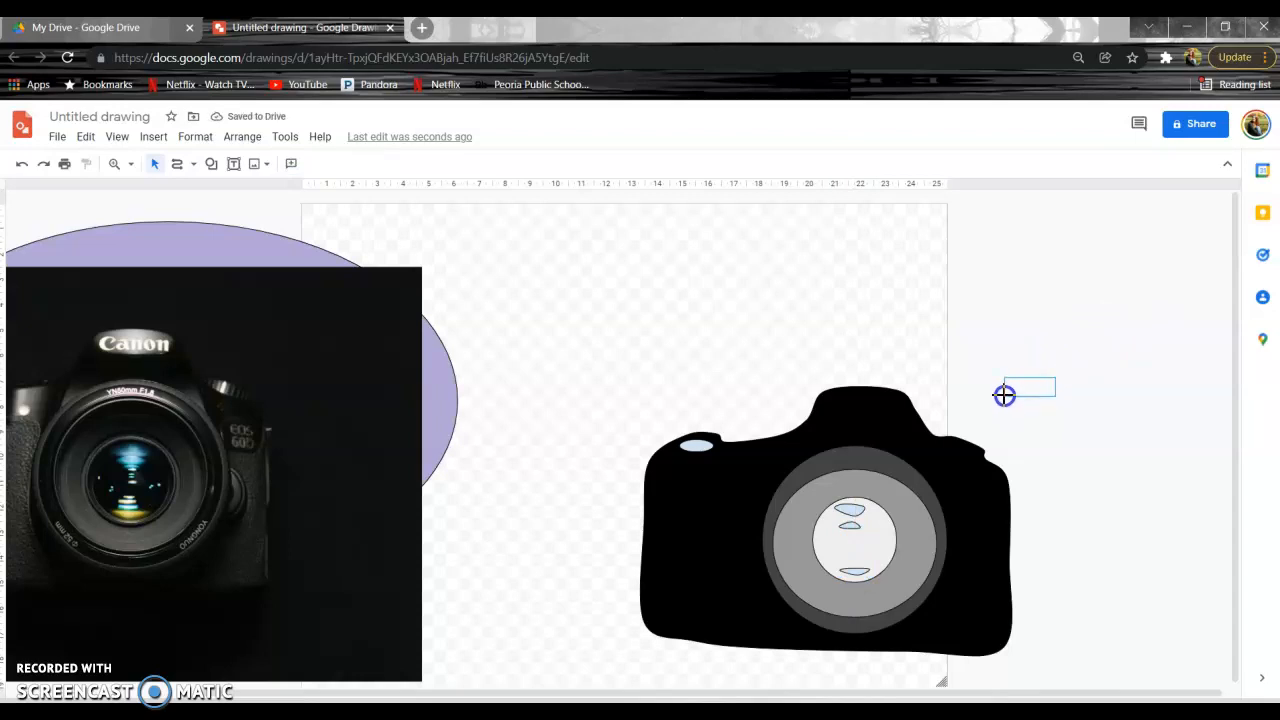
drag(1004, 395, 1005, 395)
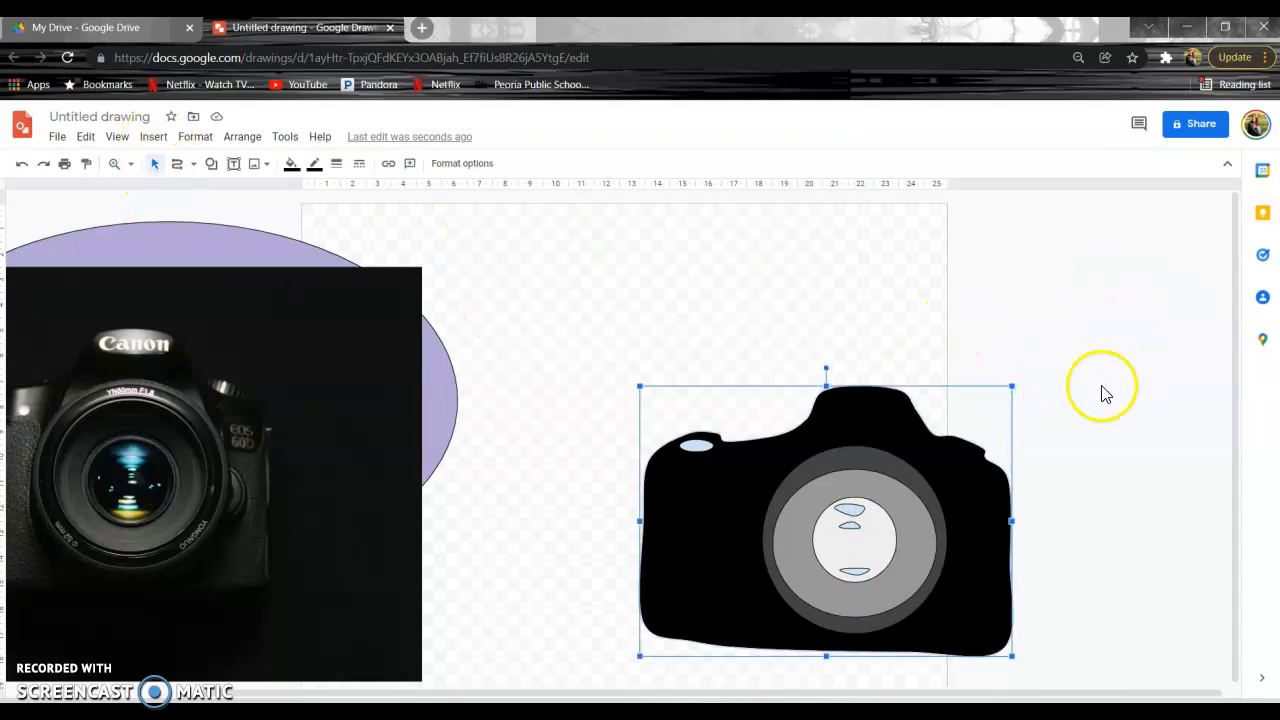
click(1062, 386)
mouse_move(945, 393)
mouse_down()
mouse_move(683, 523)
mouse_move(623, 611)
mouse_move(609, 671)
mouse_up()
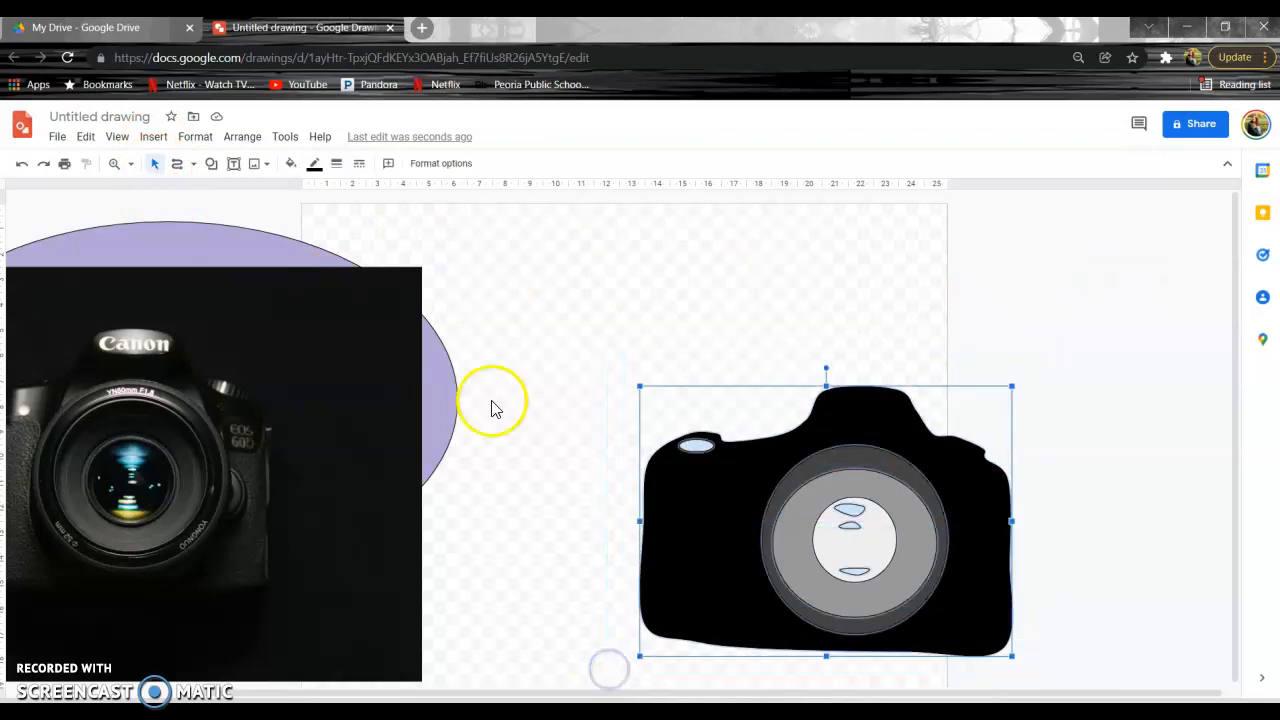
click(236, 139)
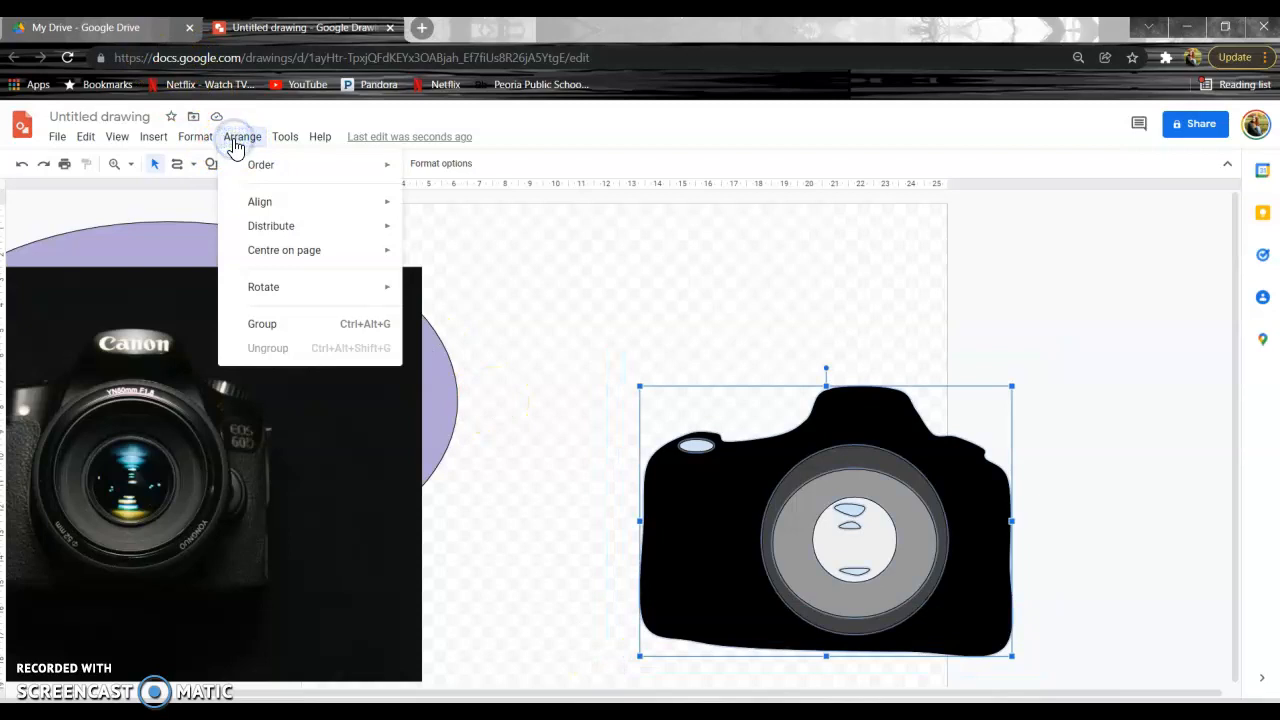
click(279, 335)
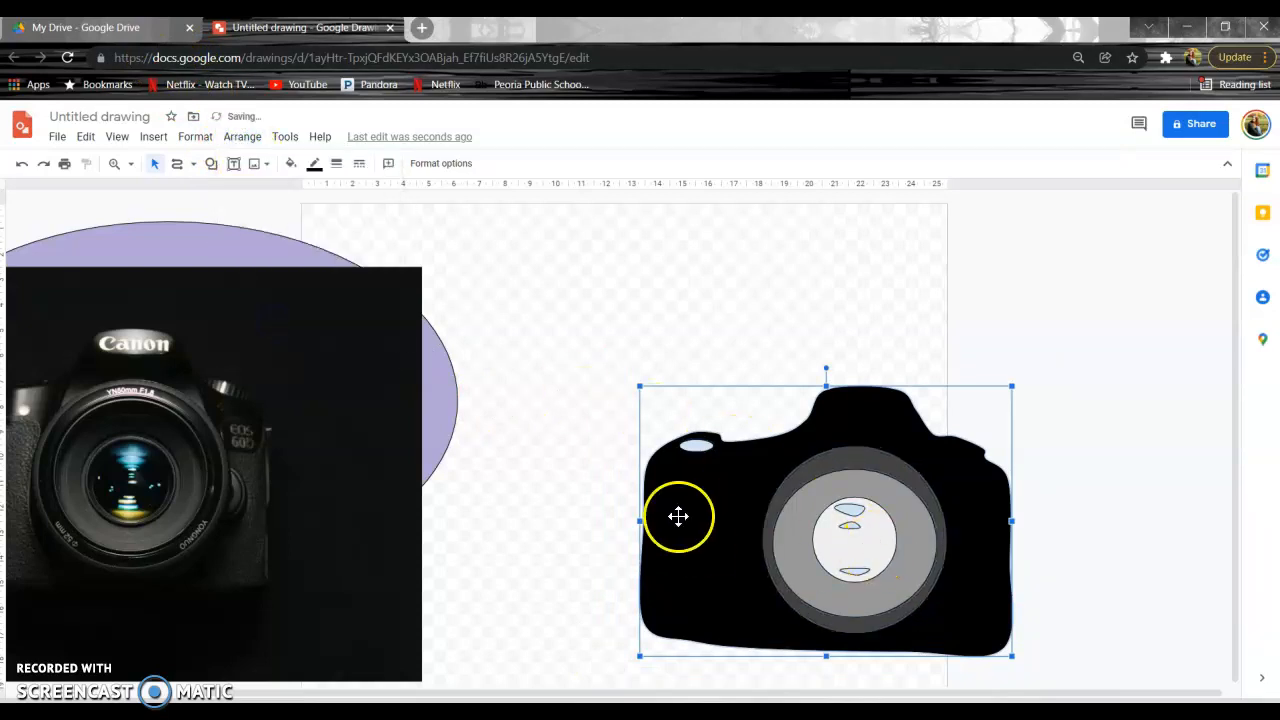
Step: Move the grouped camera and the purple oval to the middle of the page, with the camera centred over the oval
drag(805, 473, 620, 369)
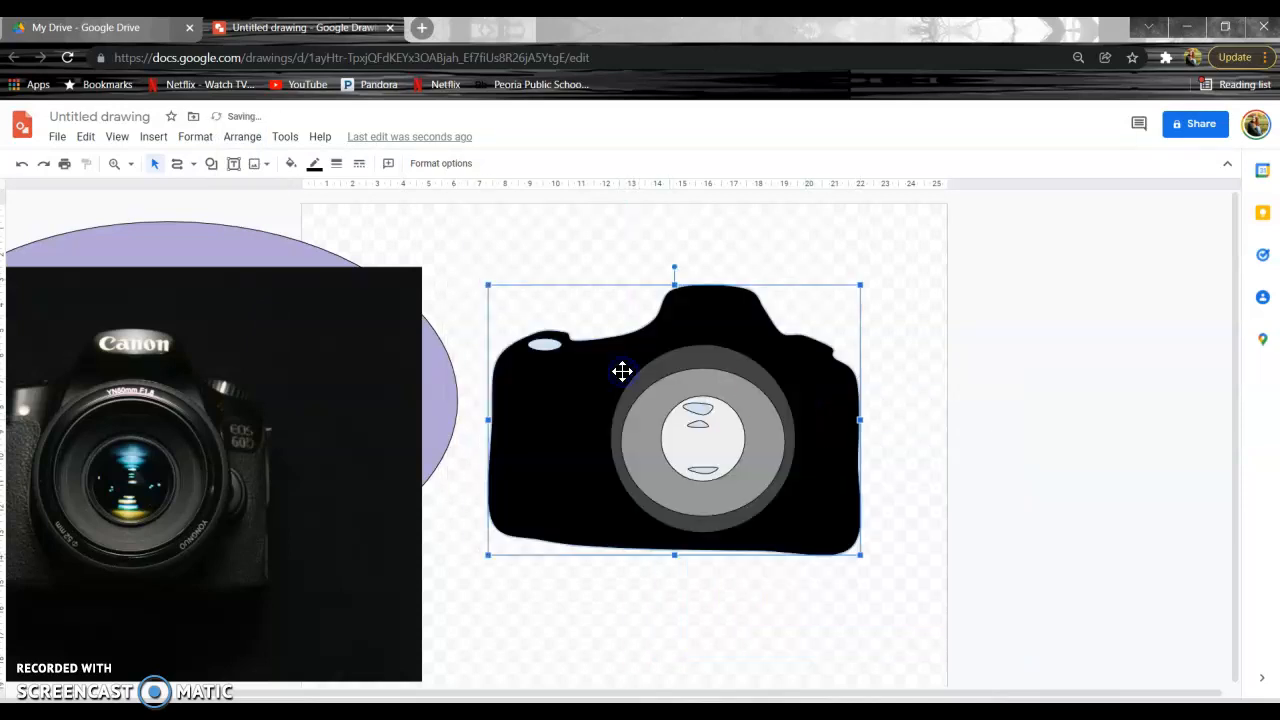
click(441, 399)
mouse_move(441, 399)
mouse_down()
mouse_move(897, 466)
mouse_move(915, 437)
mouse_up()
drag(826, 405, 782, 453)
Step: Delete the reference camera photo from the drawing
click(327, 404)
drag(328, 410, 438, 449)
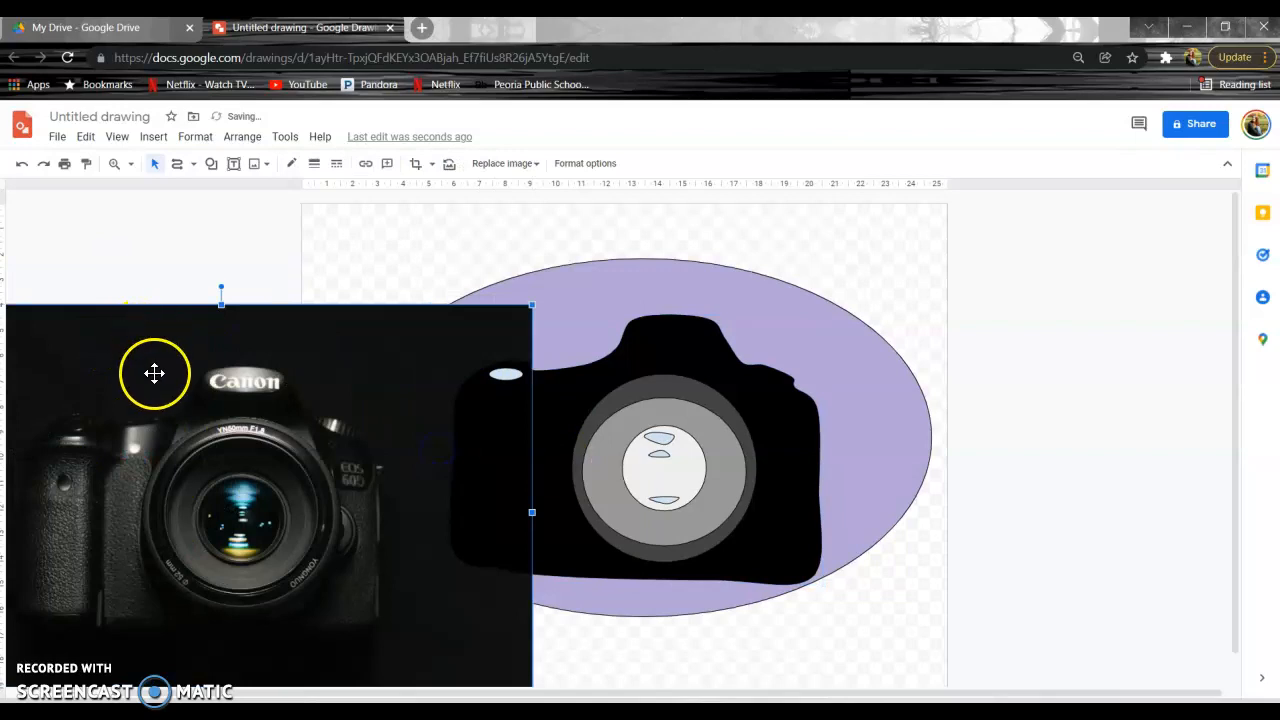
key(Delete)
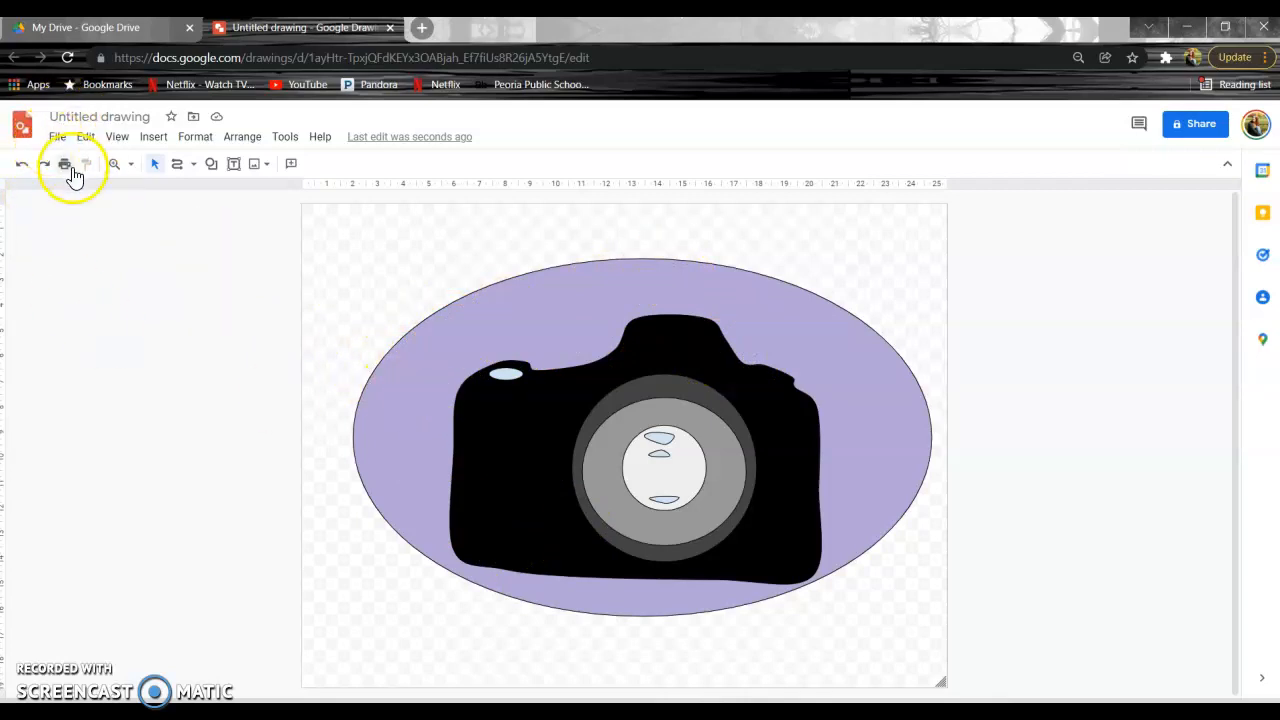
Step: Insert word art in capitals with the photographer's title and surname followed by "PHOTOGRAPHY"
click(234, 167)
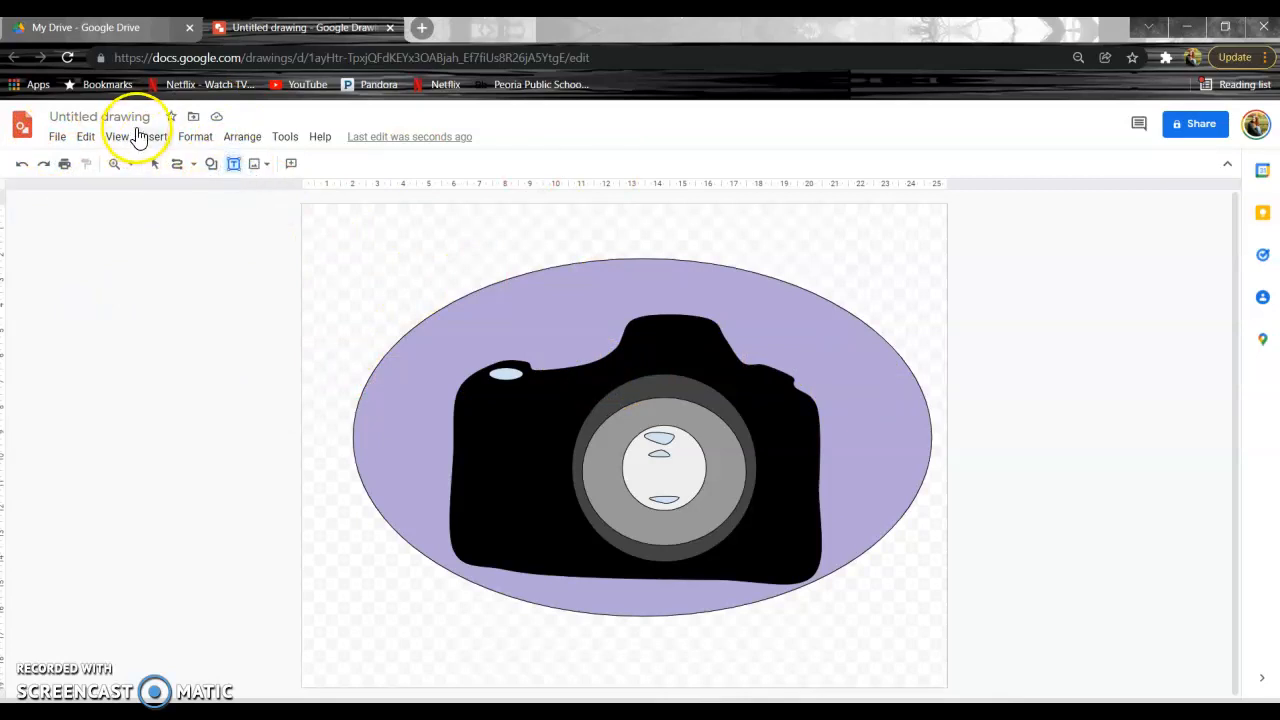
click(152, 138)
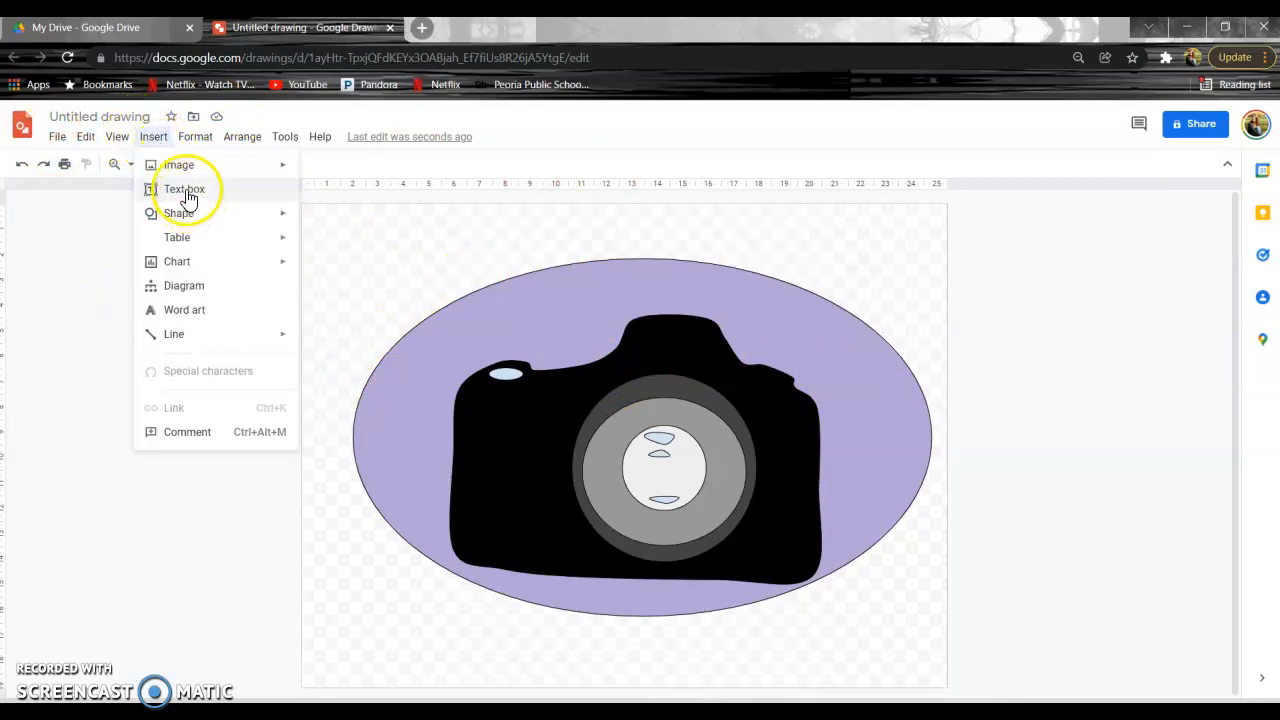
click(185, 309)
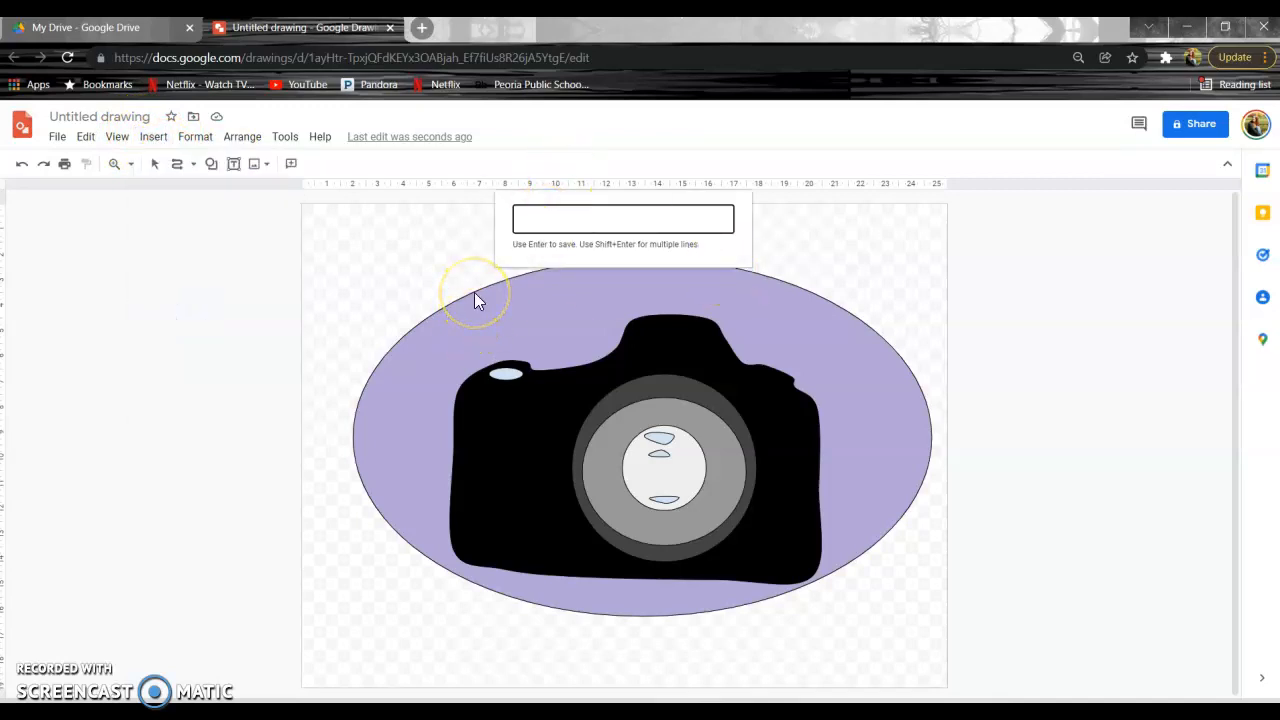
text(MS. )
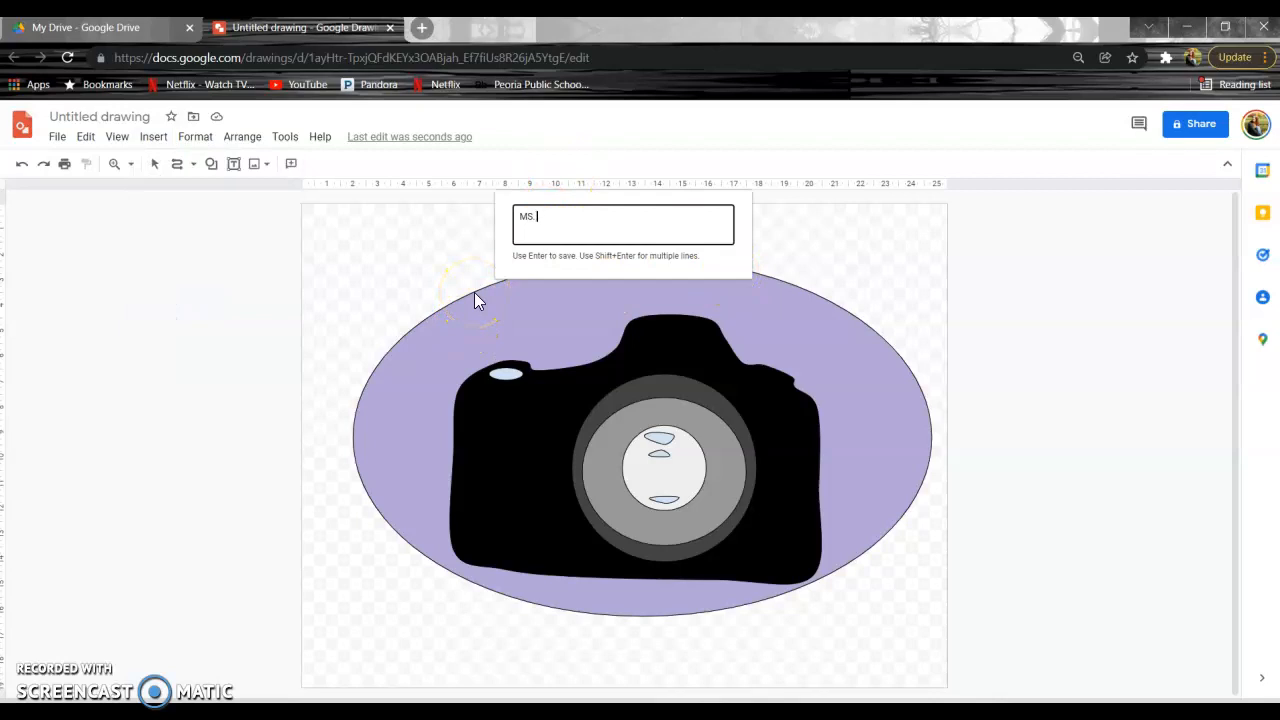
text(FASSETT F)
text(HOTOGRAPHY)
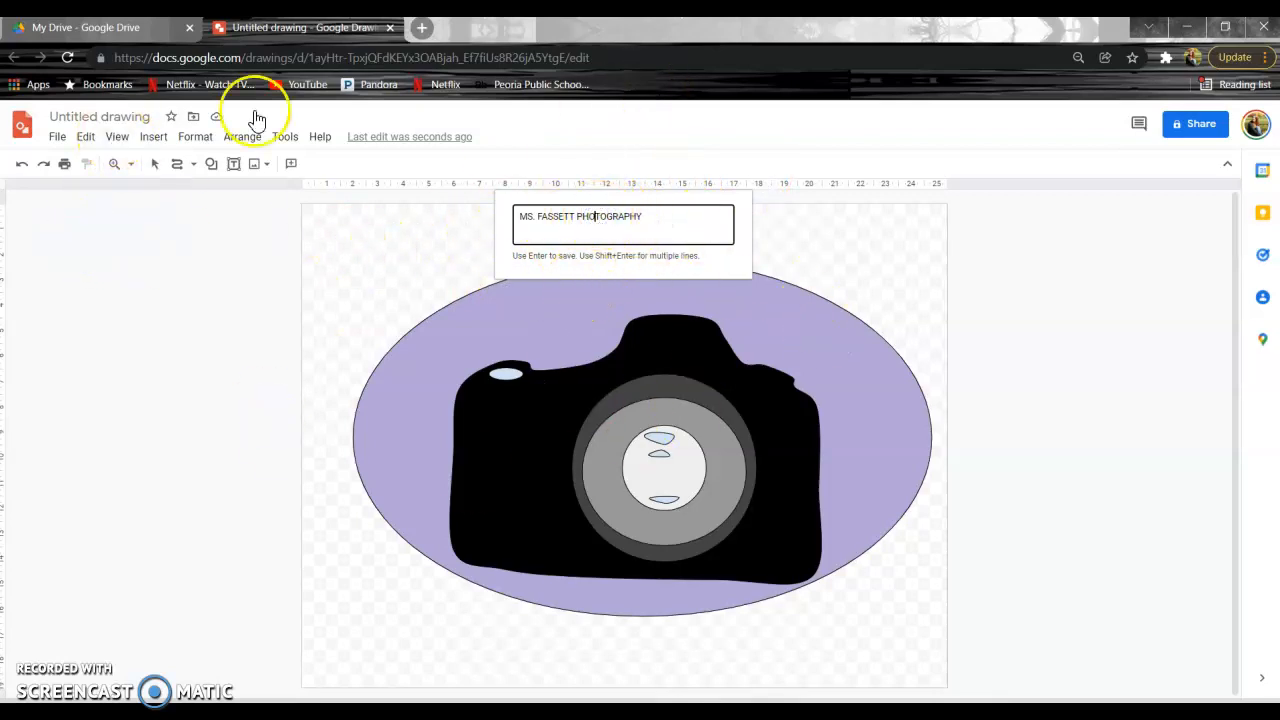
click(652, 221)
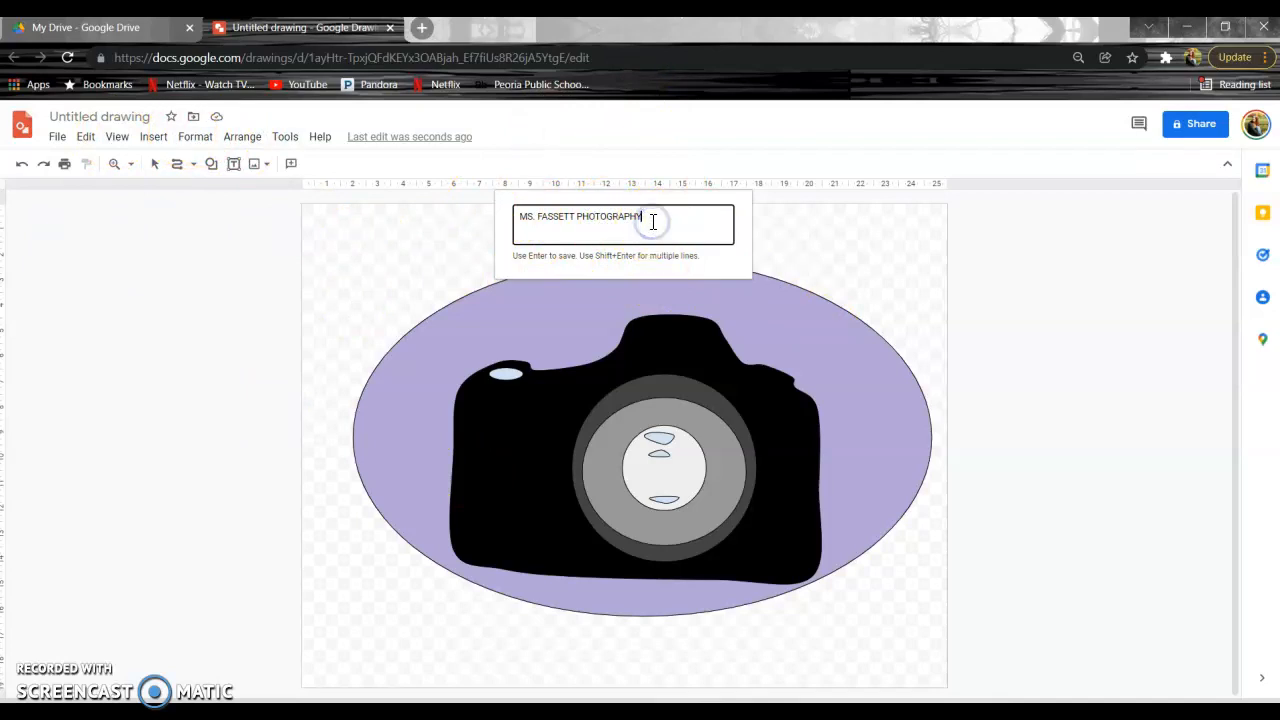
key(Return)
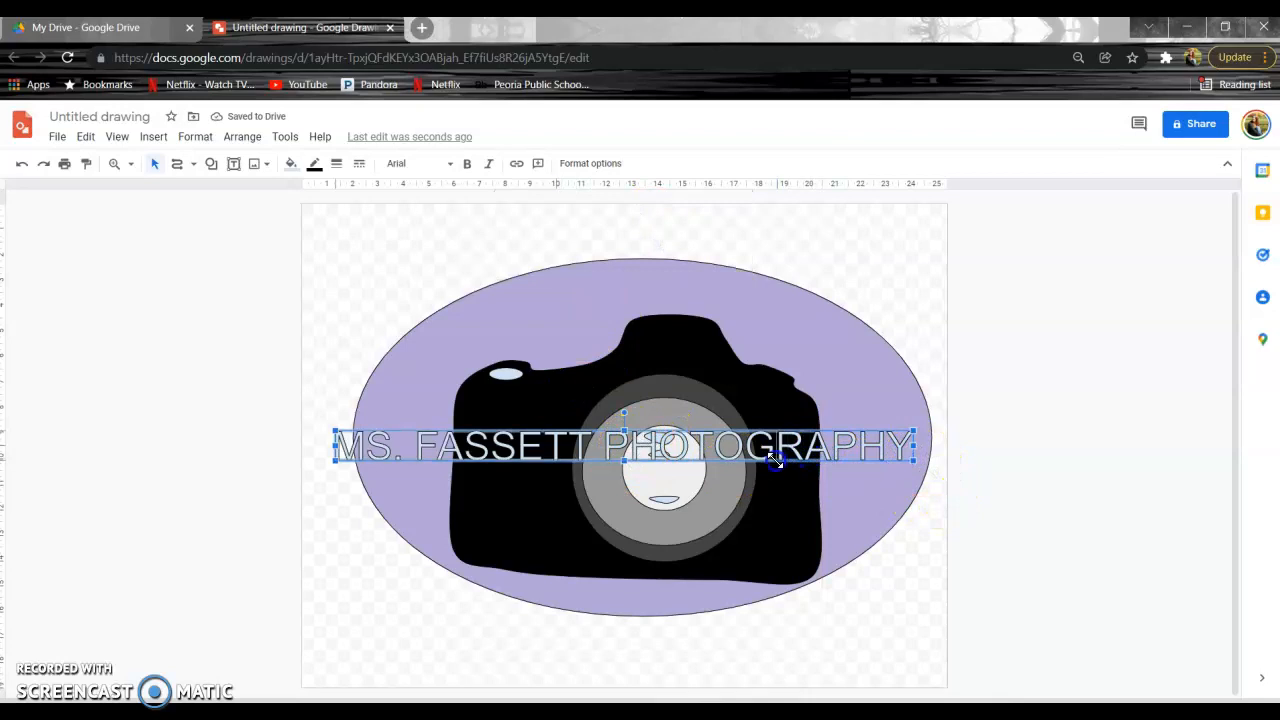
Step: Shrink the word art to roughly the camera's width and place it centred across the top of the camera
drag(775, 460, 771, 460)
drag(526, 443, 635, 305)
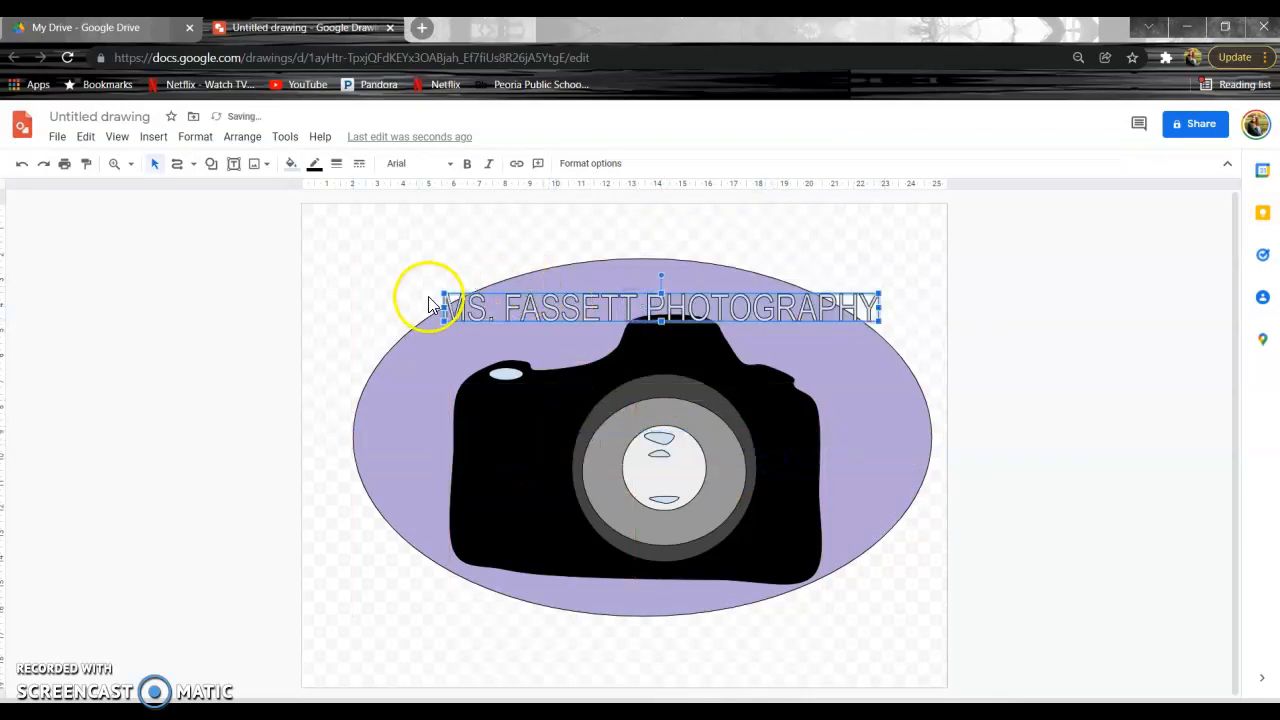
drag(466, 307, 484, 302)
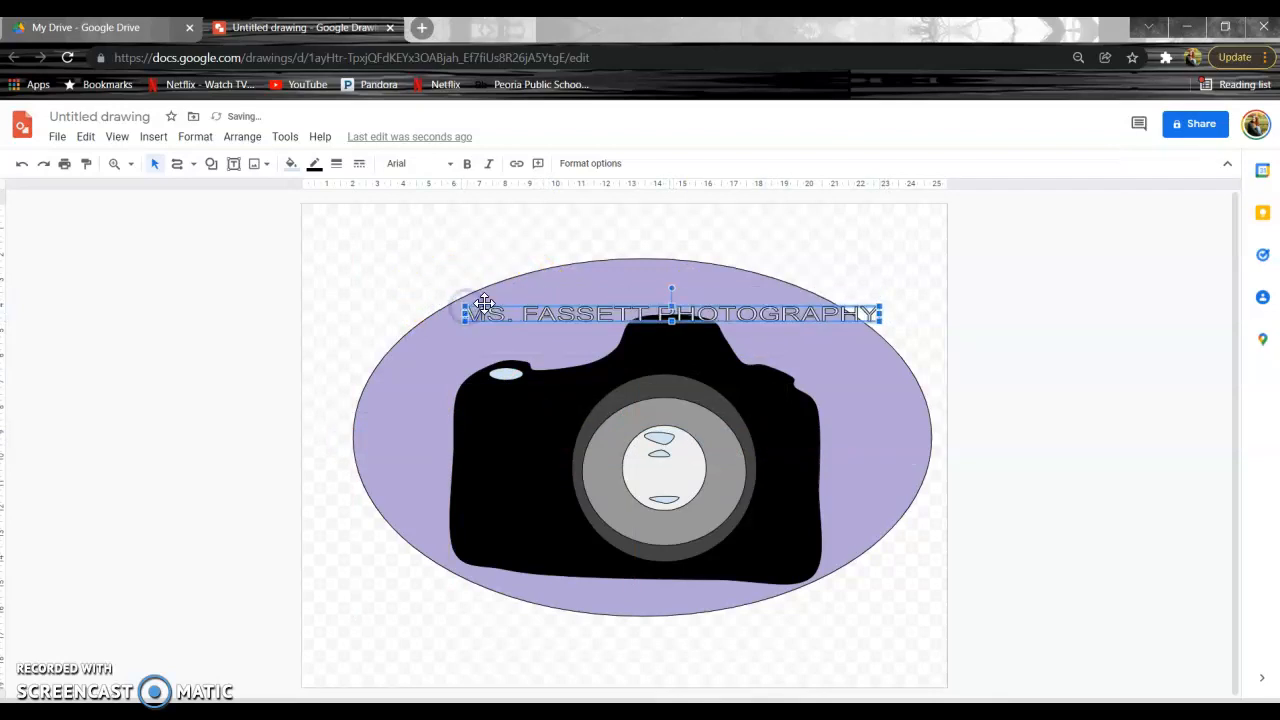
click(465, 301)
click(462, 311)
drag(466, 307, 530, 310)
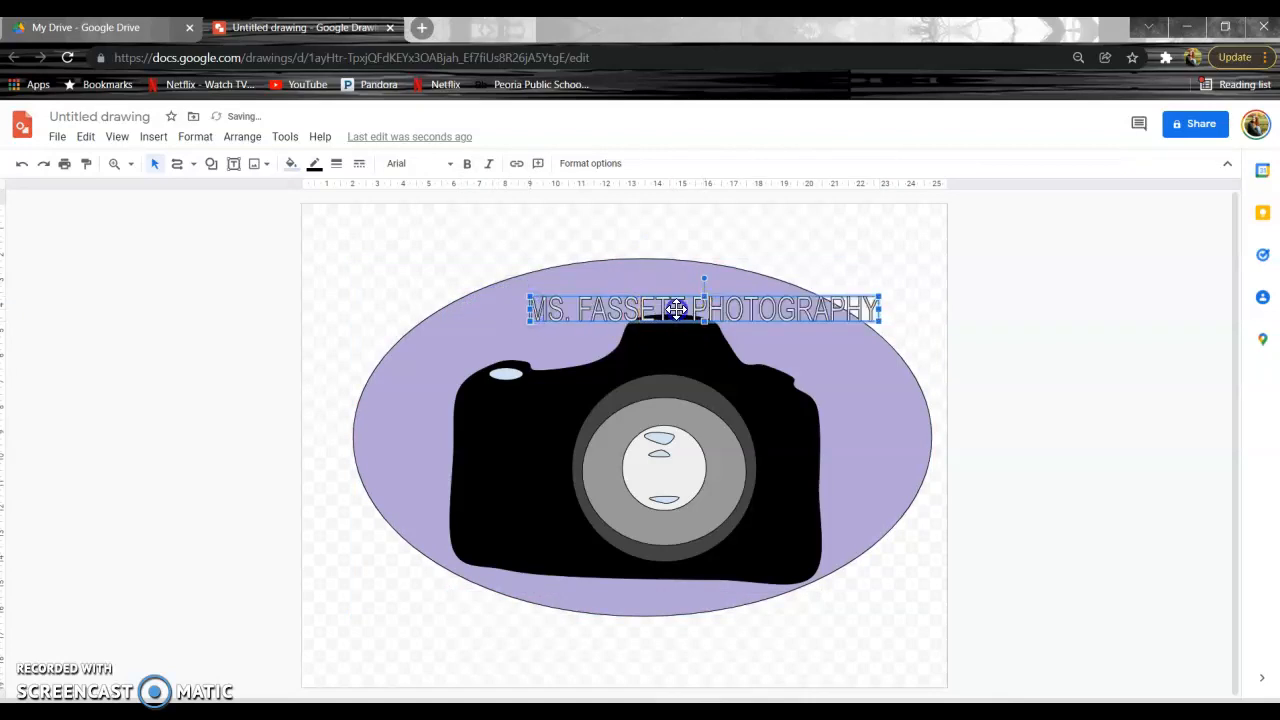
drag(610, 316, 626, 316)
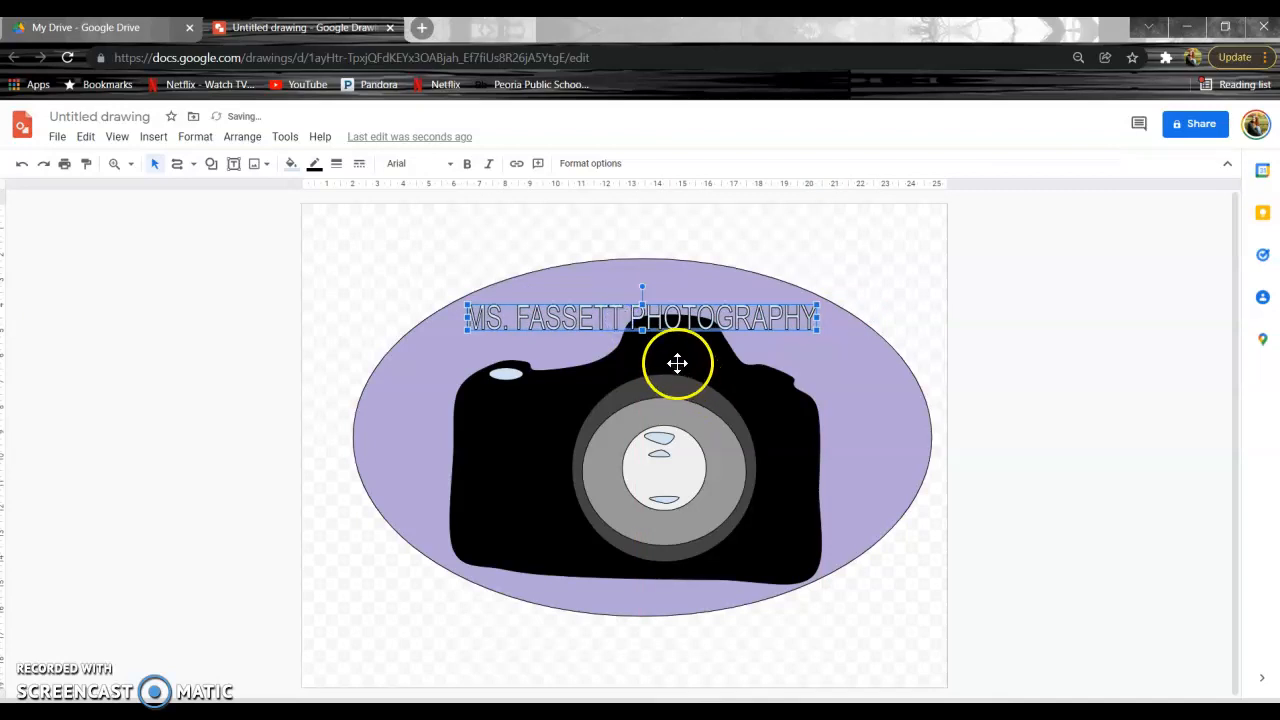
Step: Stretch the purple oval upward slightly and raise the word art so it sits just above the camera's viewfinder hump
click(657, 266)
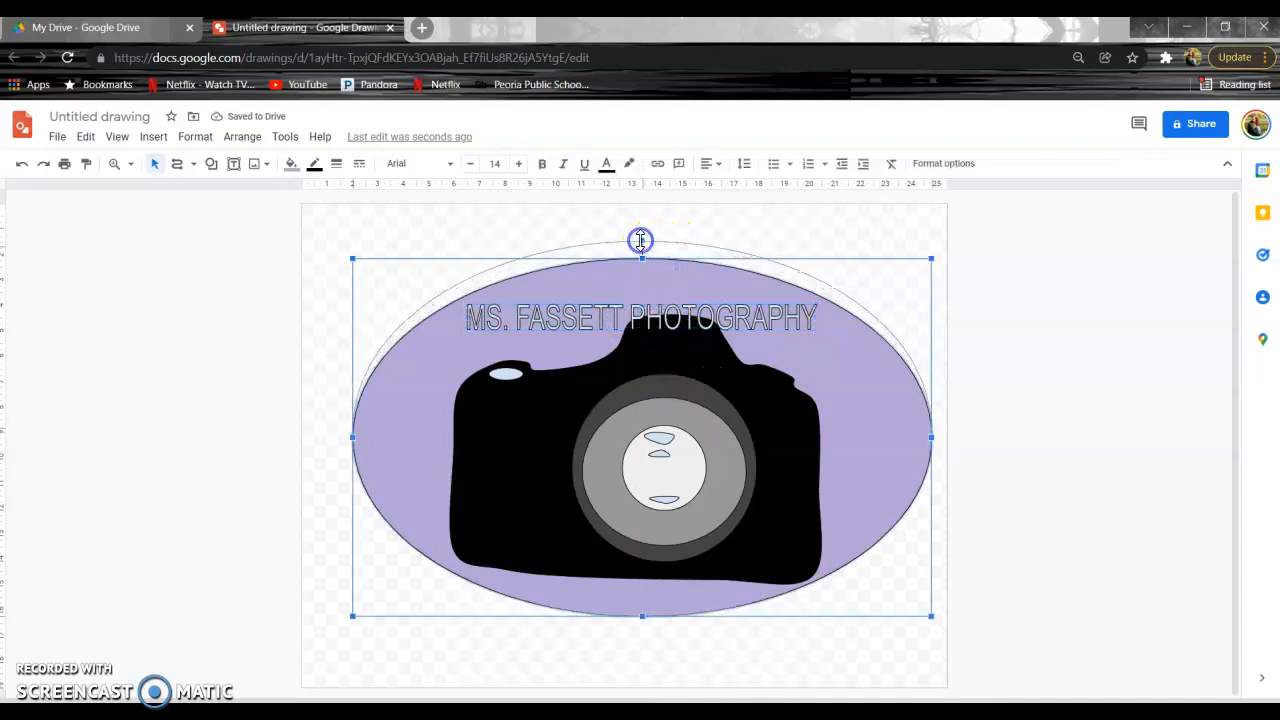
click(641, 310)
mouse_move(639, 310)
mouse_down()
mouse_move(634, 283)
mouse_move(633, 295)
mouse_up()
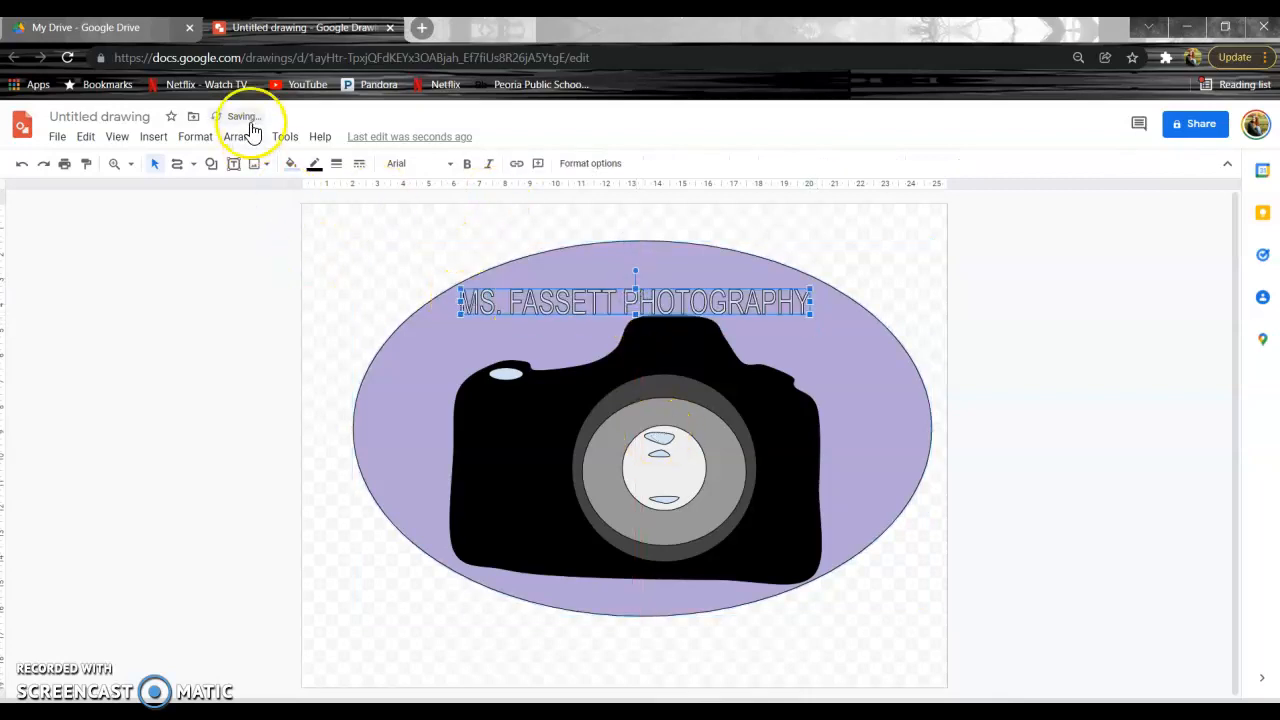
Step: Try a light blue radial gradient as the fill of the word art
click(291, 163)
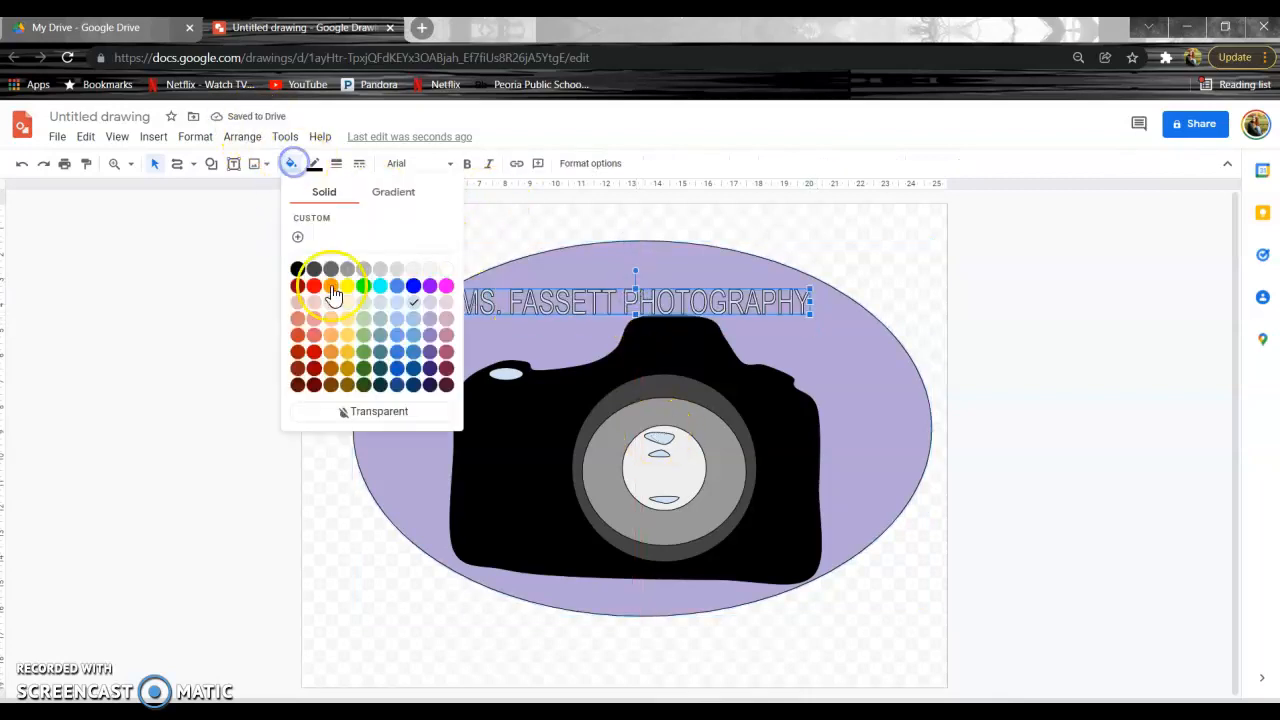
click(378, 195)
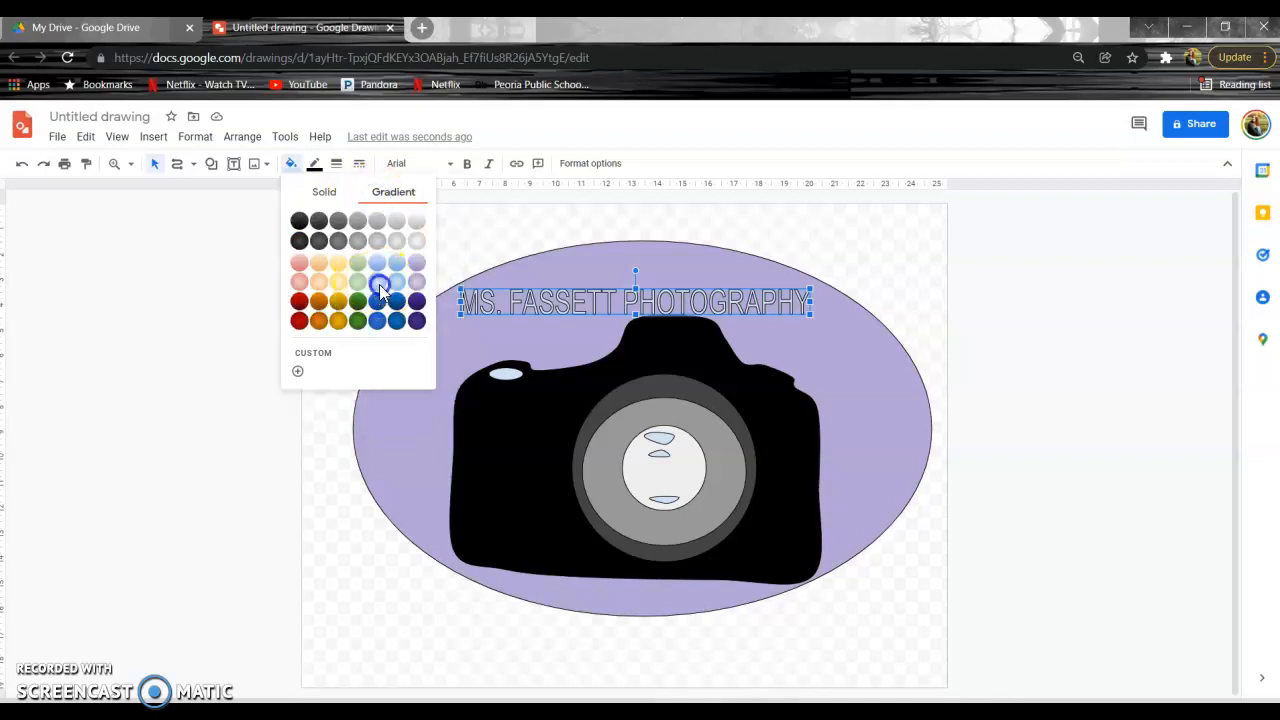
click(378, 282)
Step: Fill the word art with the light yellow radial gradient and deselect it
click(291, 163)
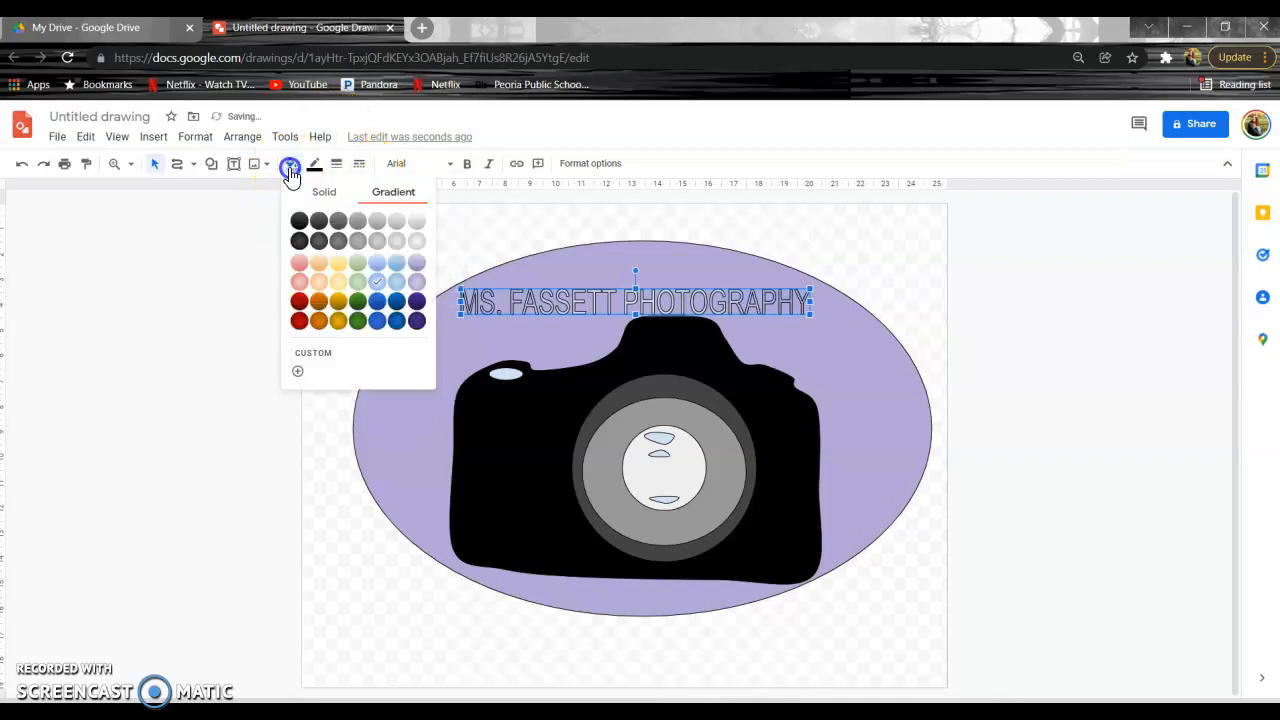
click(340, 285)
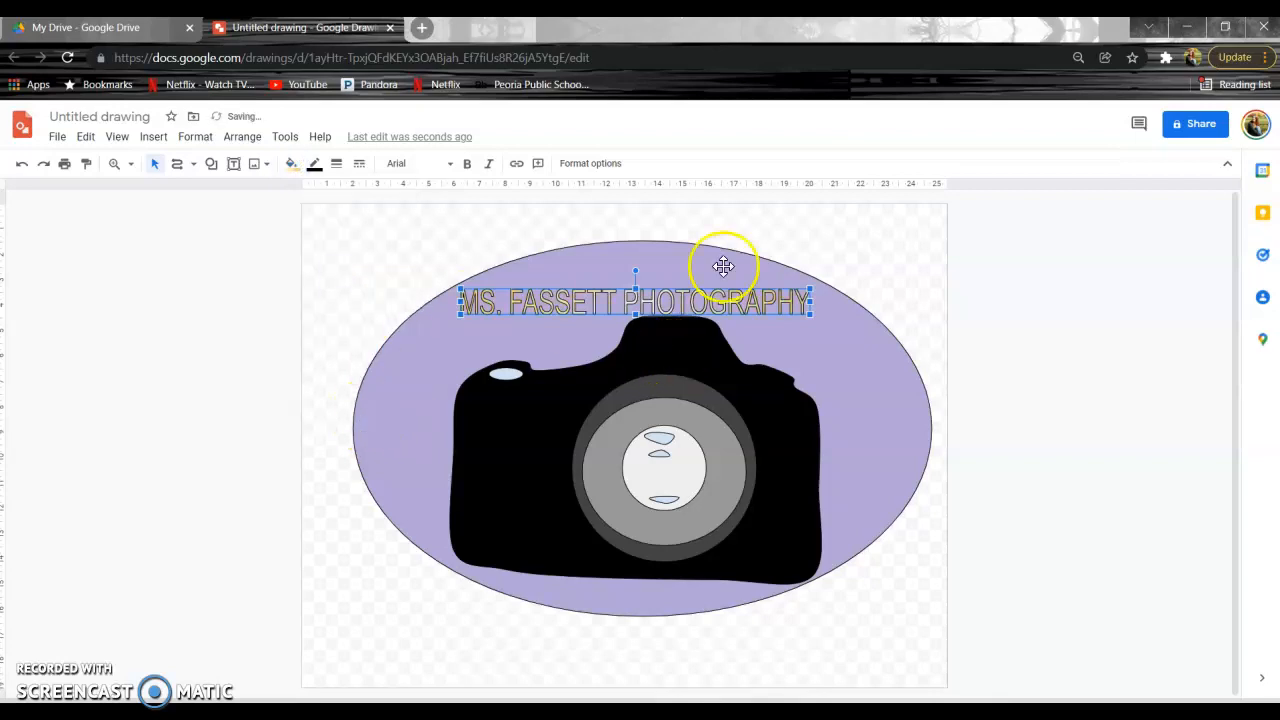
click(726, 640)
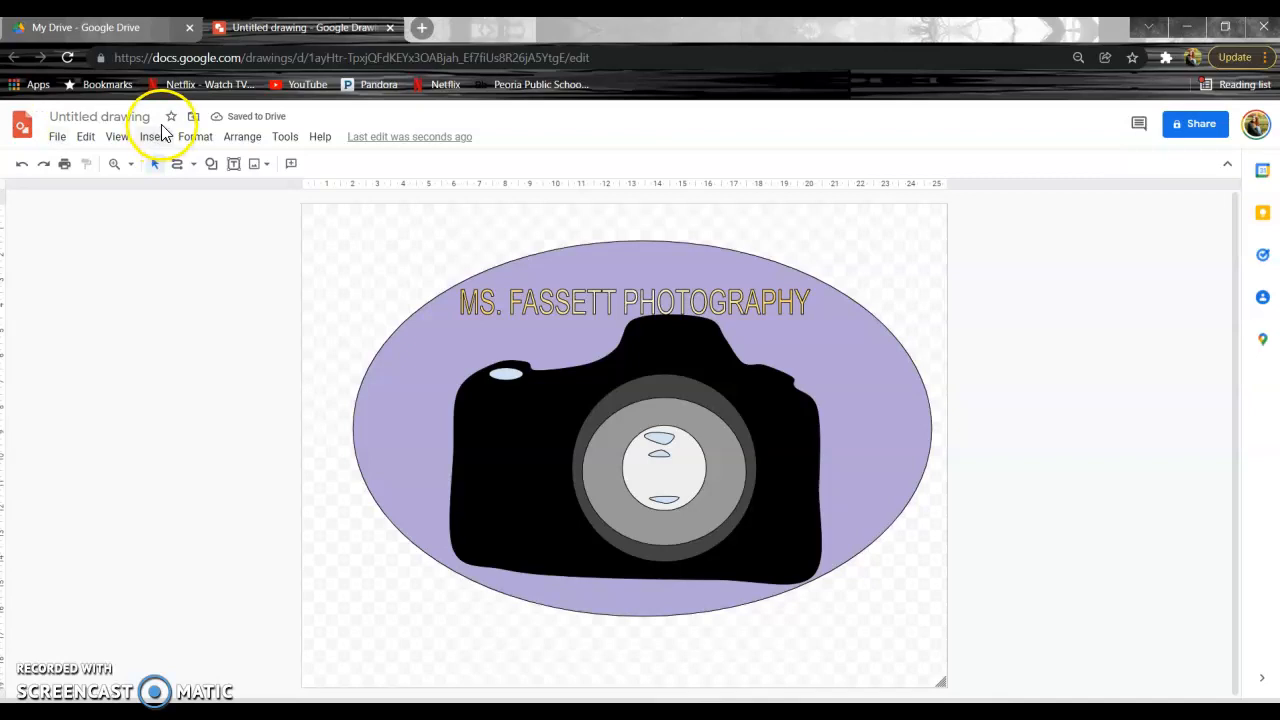
Step: Rename the untitled drawing as "Logo"
click(105, 116)
text(Logo)
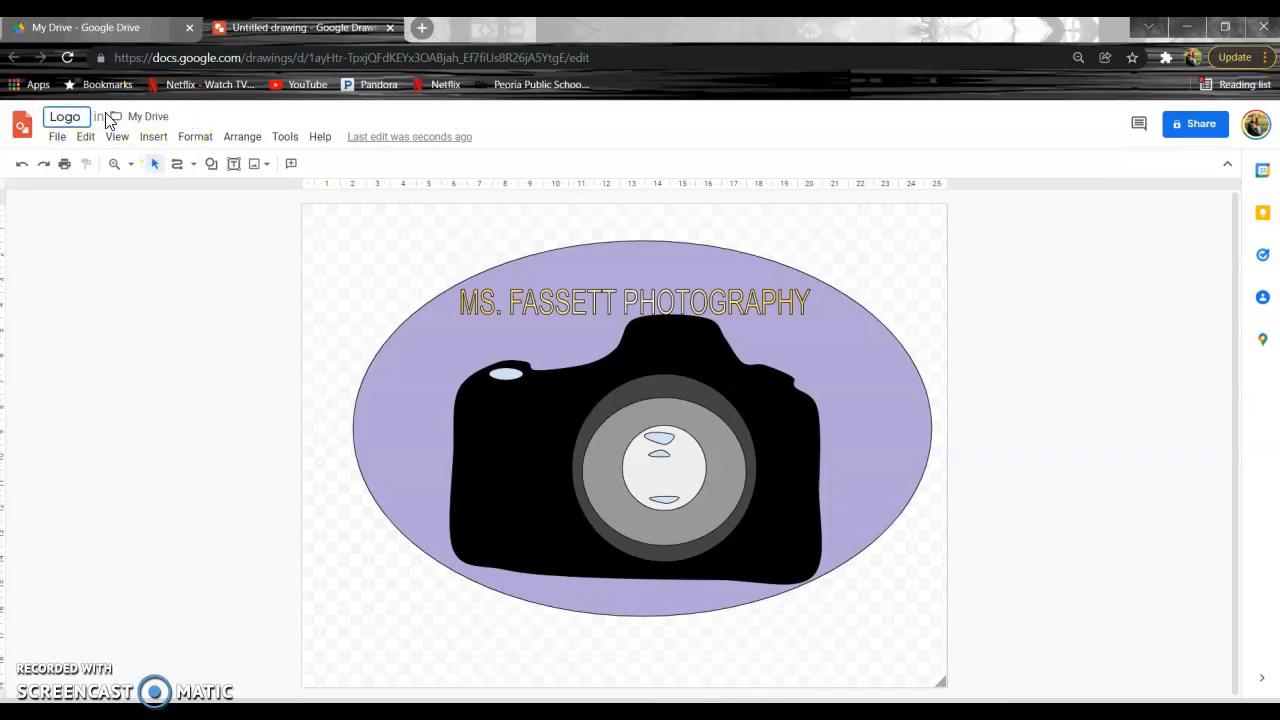
Step: Download the drawing as a JPEG image and open the downloaded file to view the finished logo
click(57, 137)
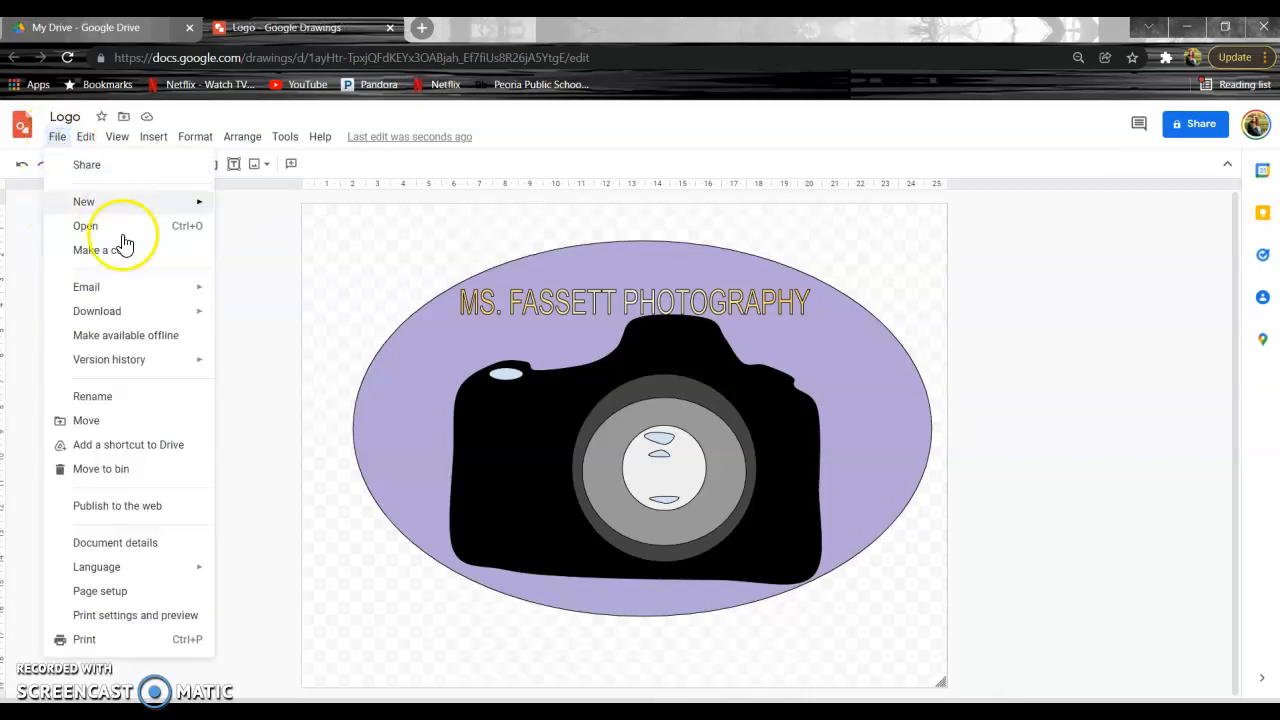
mouse_move(128, 320)
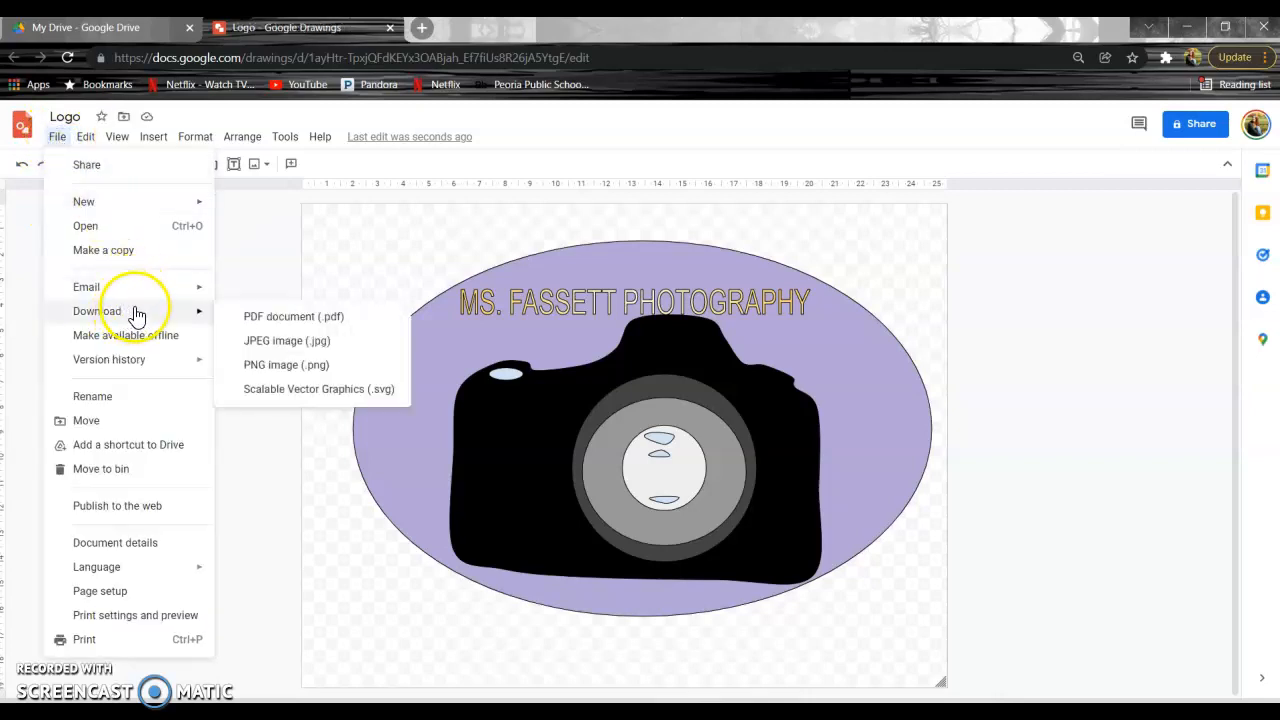
click(264, 345)
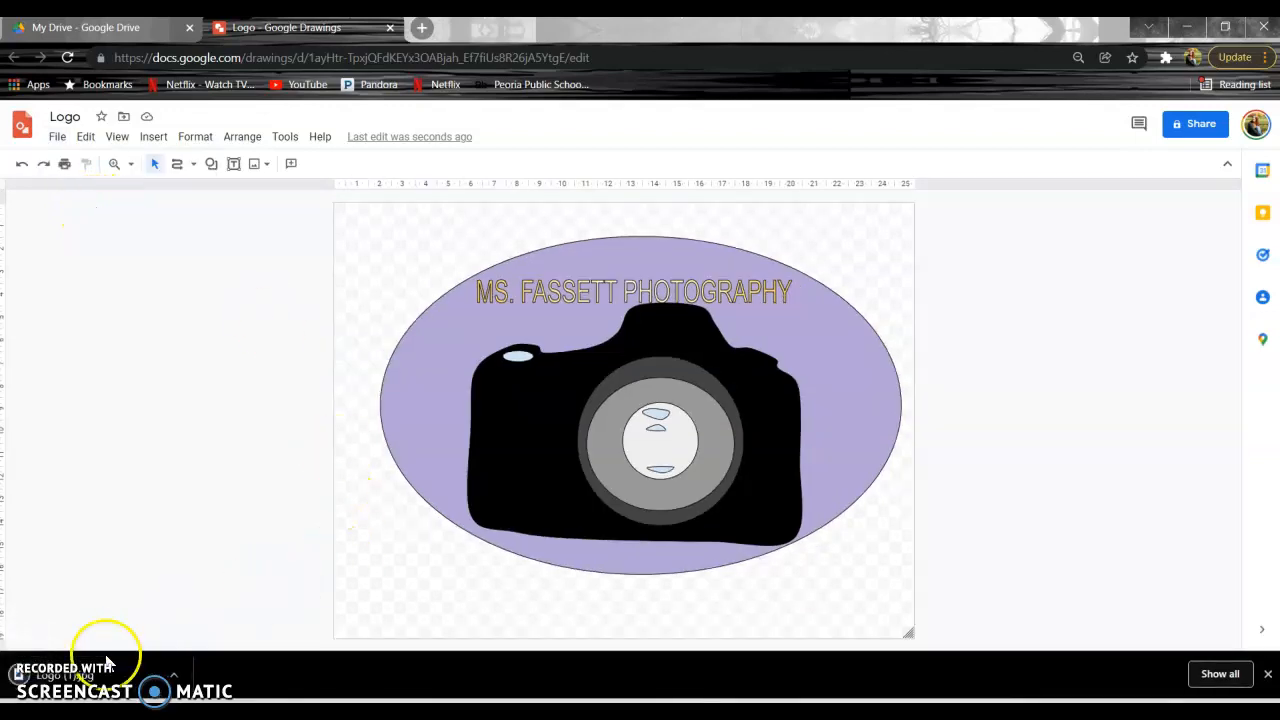
click(50, 676)
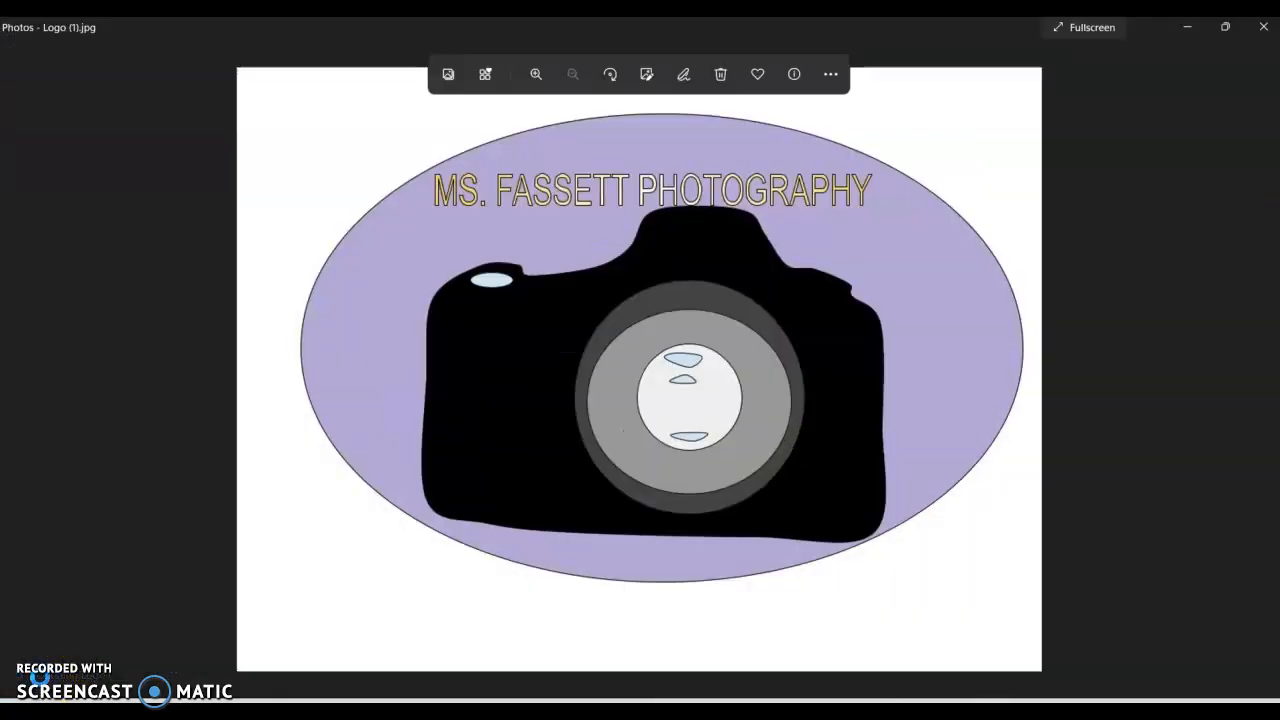